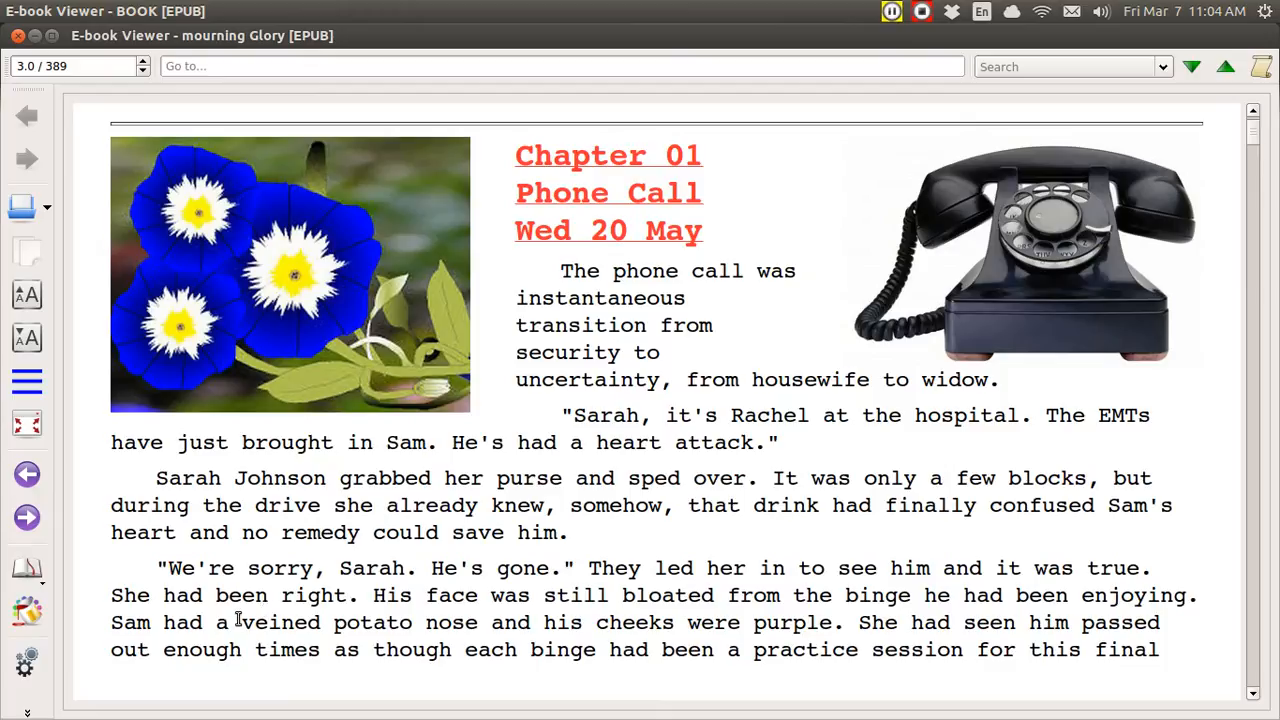
Show the table of contents, widen its pane to see how the Chapter 01 text and pictures reflow, and narrow it to a thin strip.
click(33, 388)
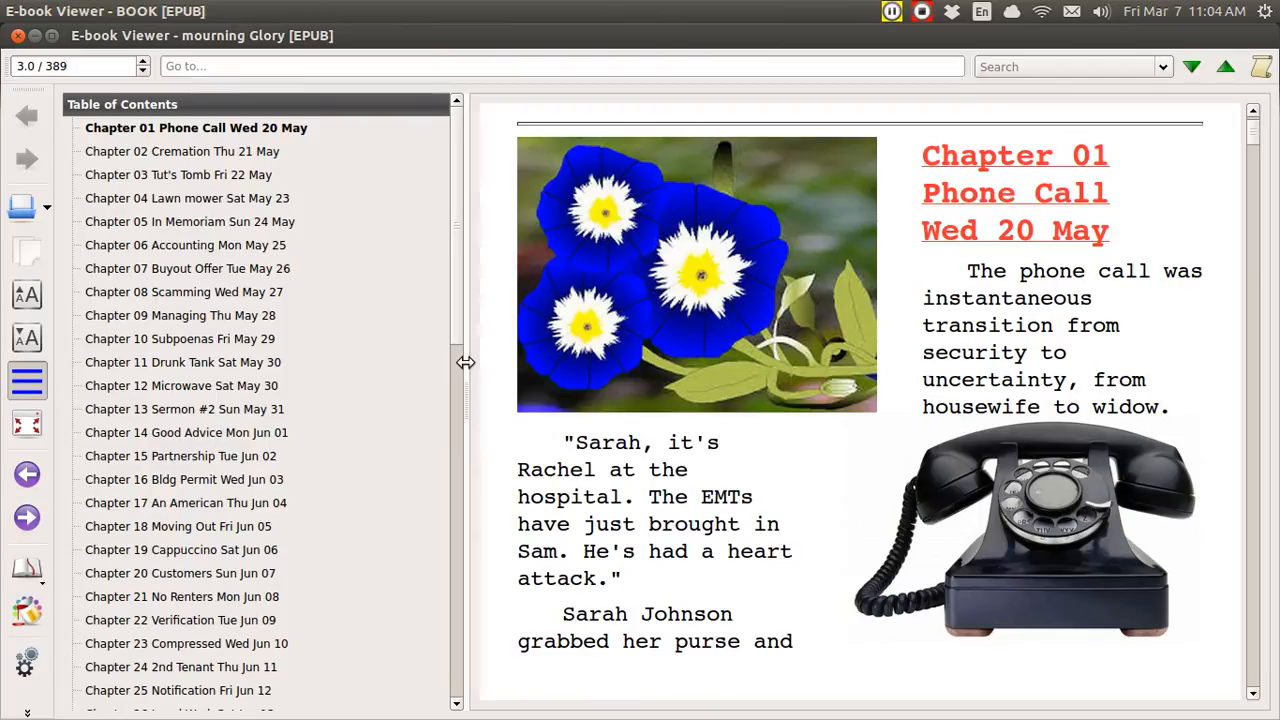
drag(466, 362, 763, 351)
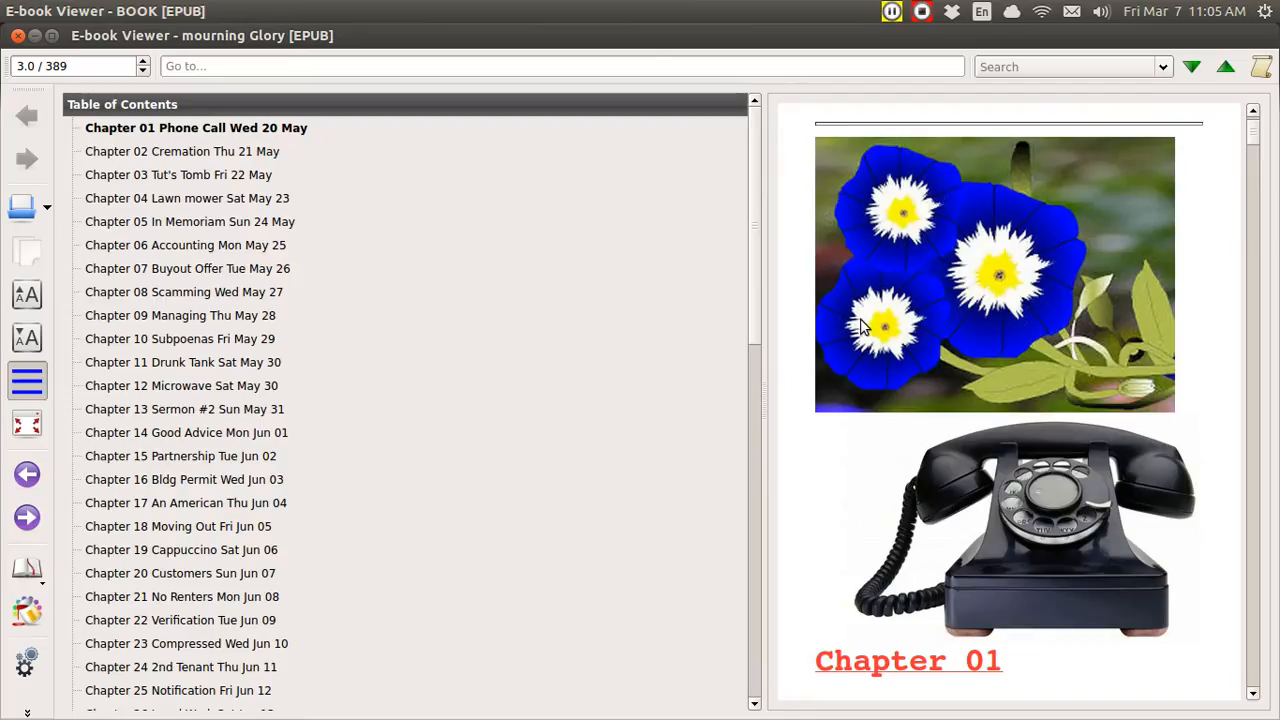
scroll(860, 327, down, 1)
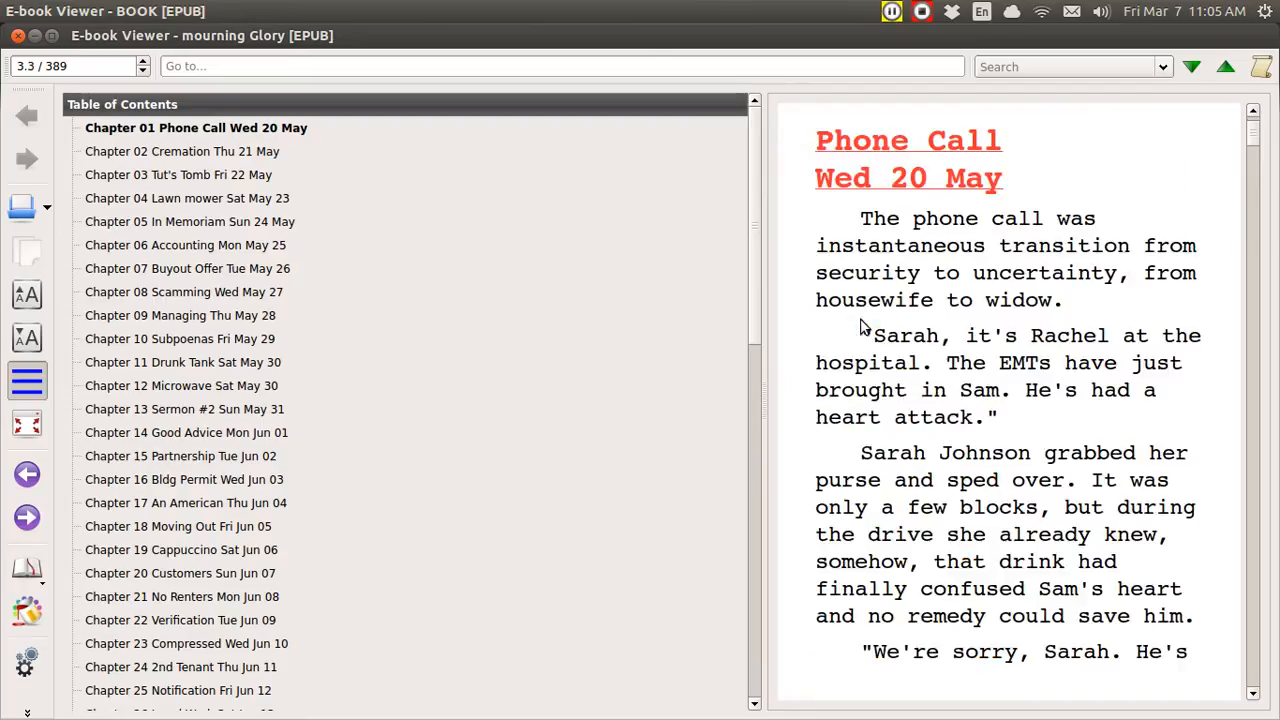
scroll(862, 327, down, 2)
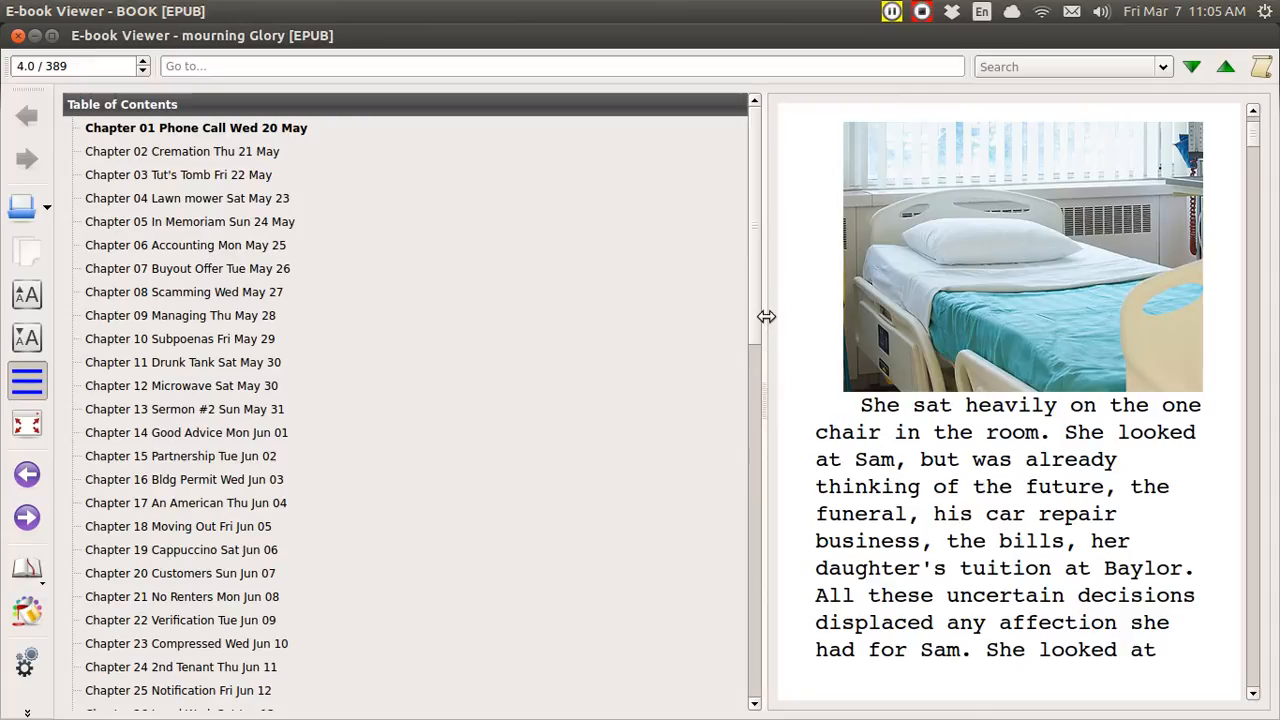
drag(766, 316, 133, 306)
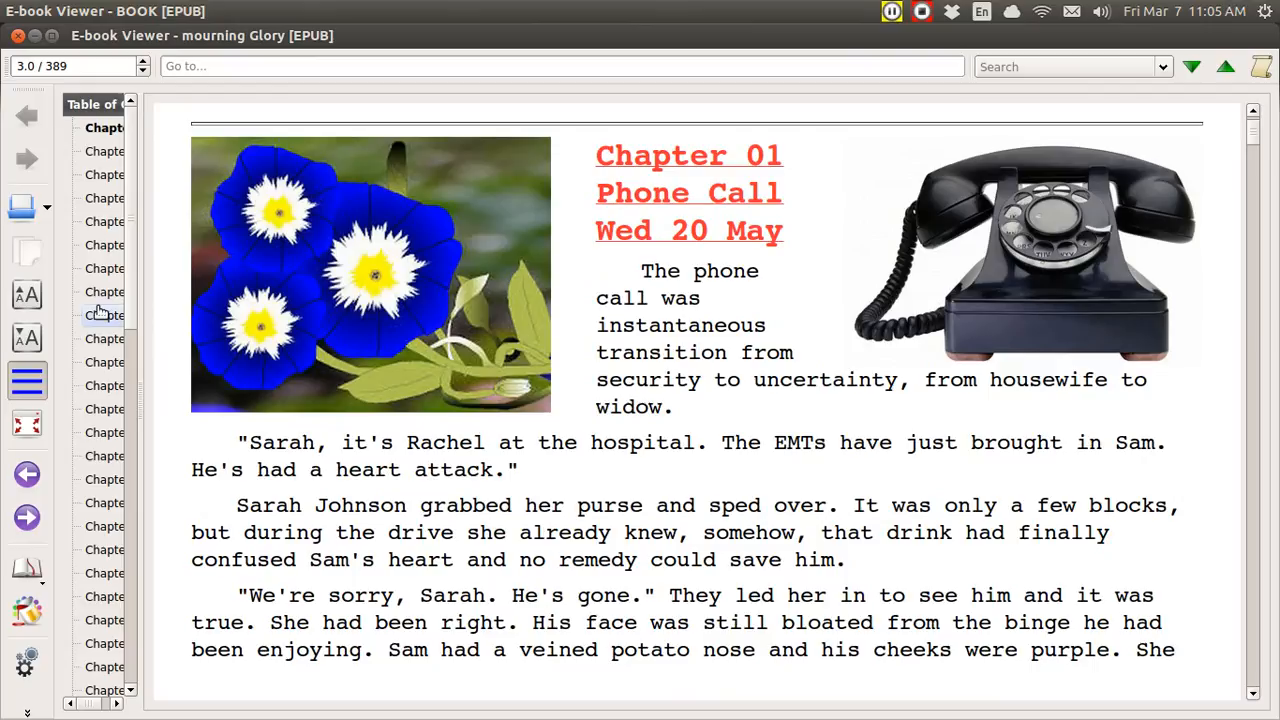
Switch to LibreOffice Writer and review the telephone picture's position, anchor and wrap spacing settings.
key(alt+Tab)
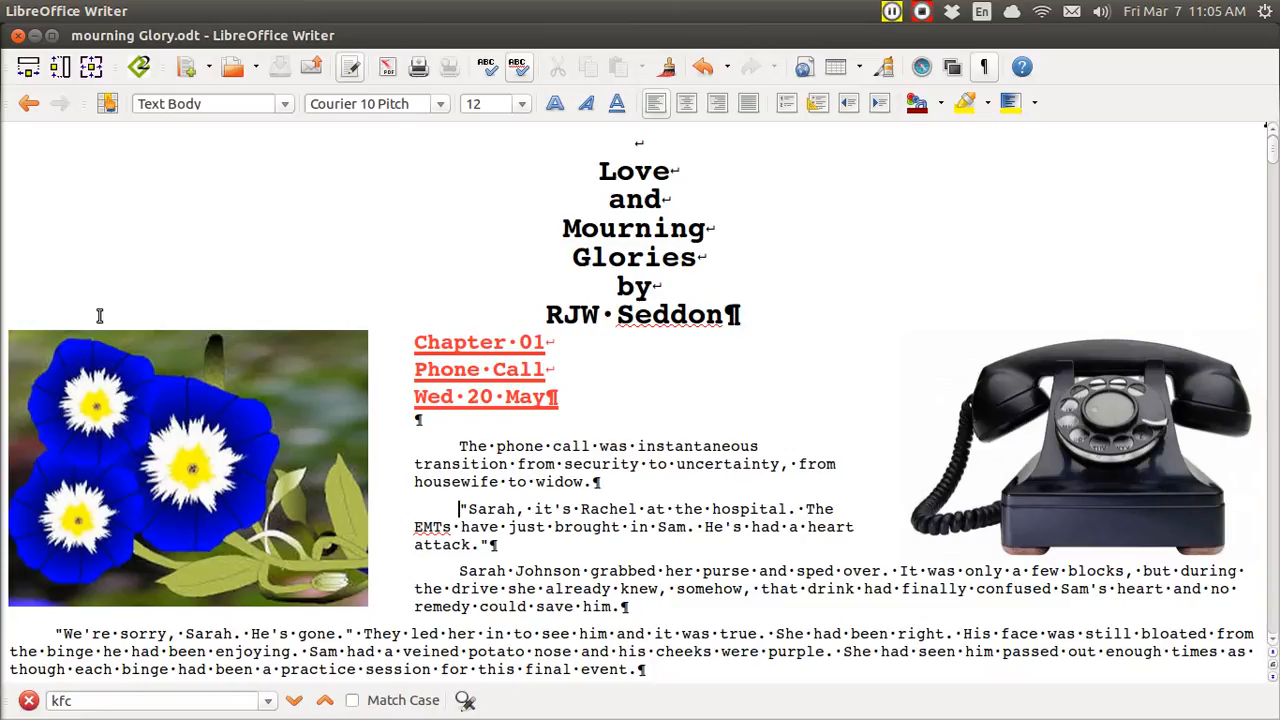
click(136, 370)
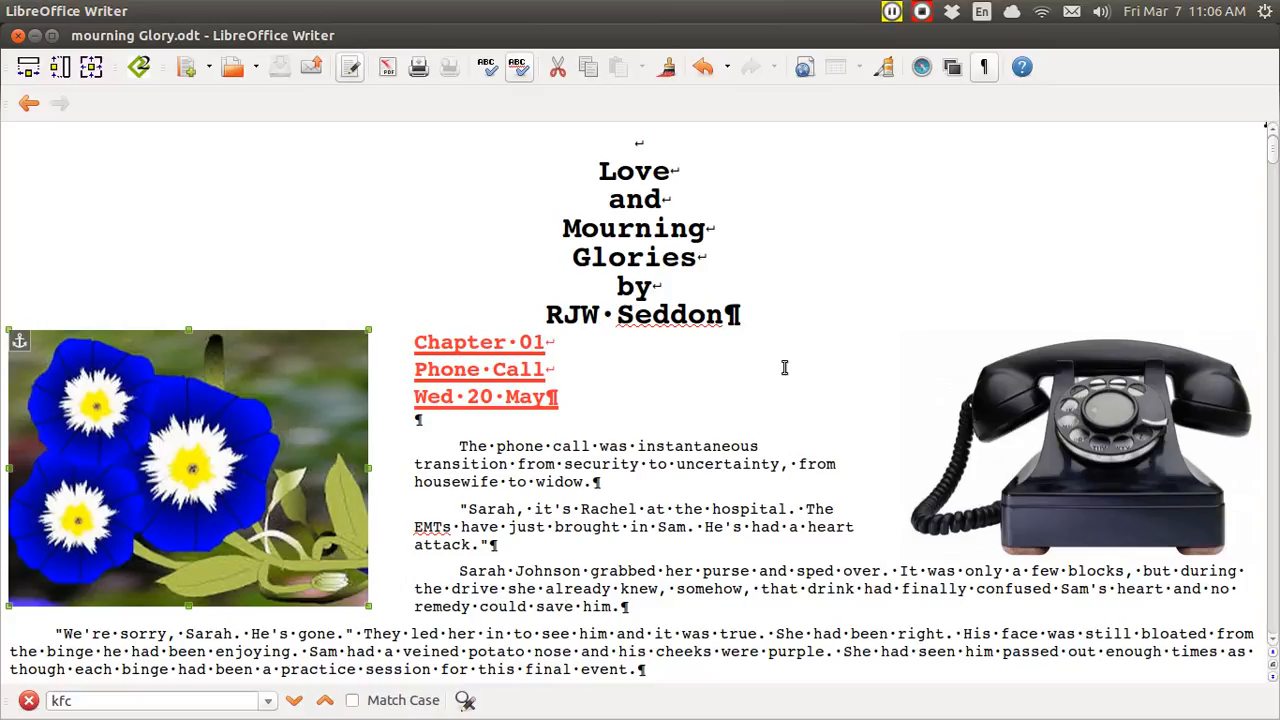
click(1035, 402)
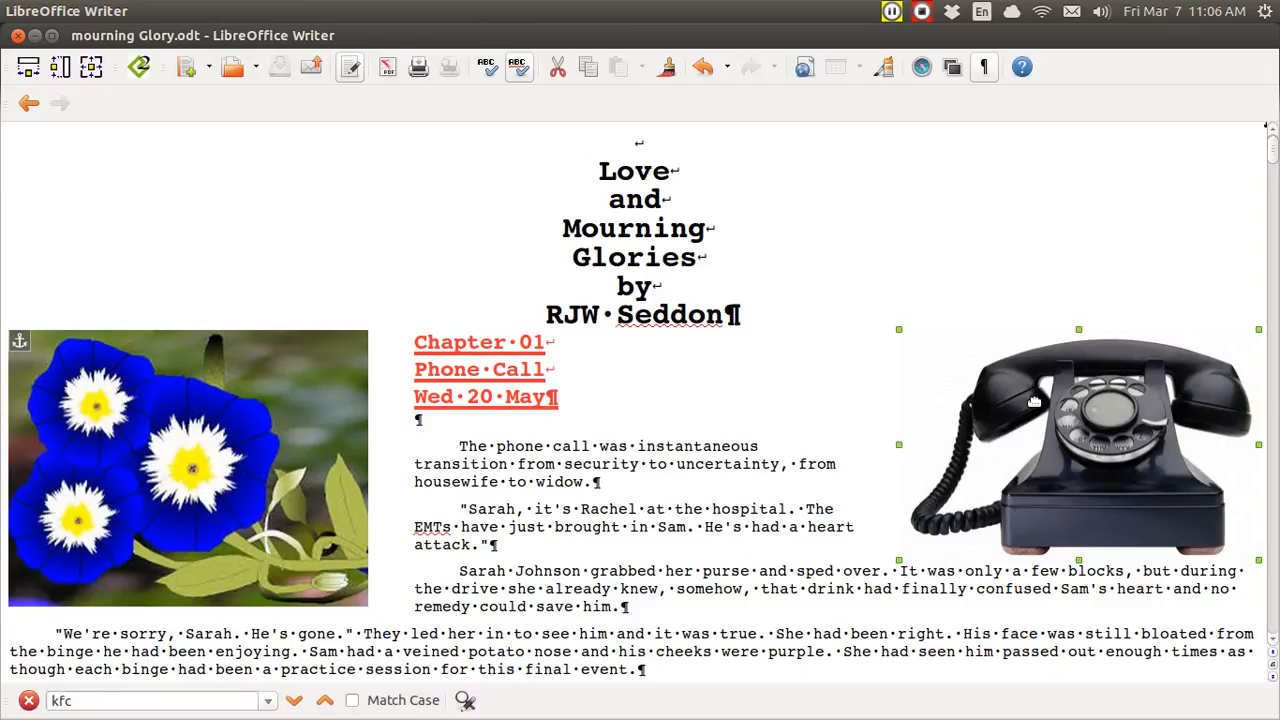
right_click(1035, 402)
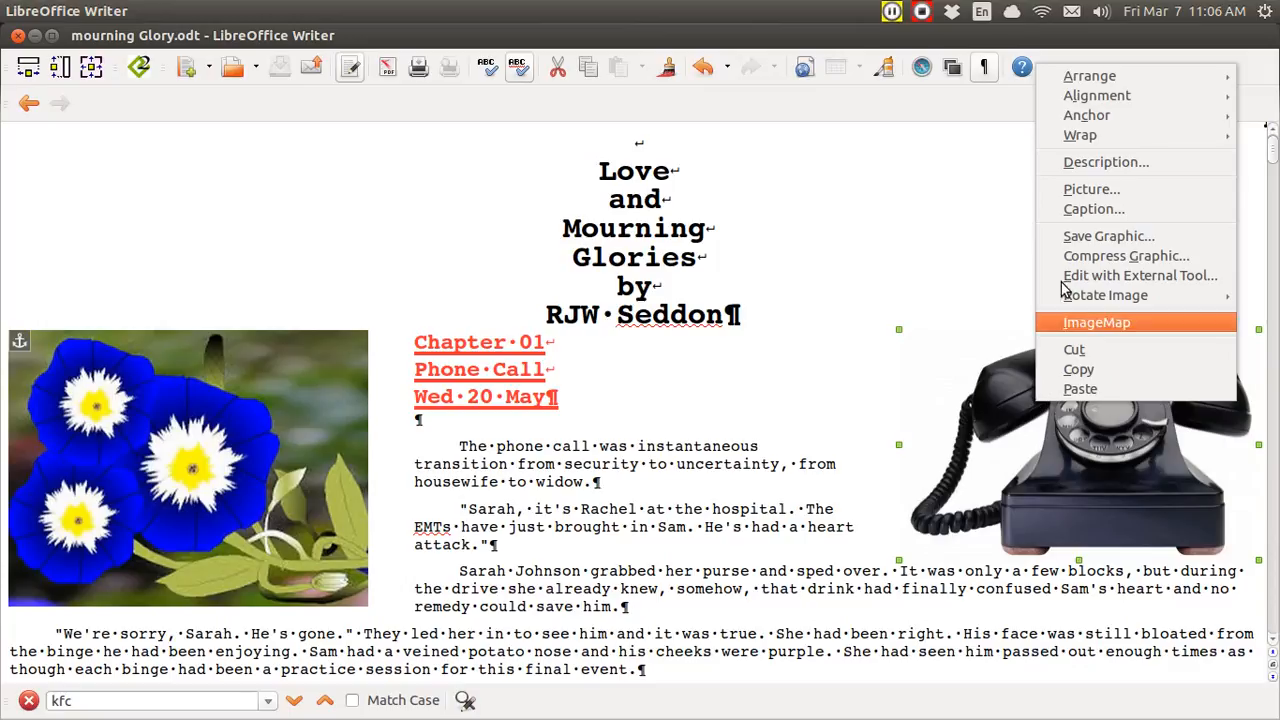
click(1090, 190)
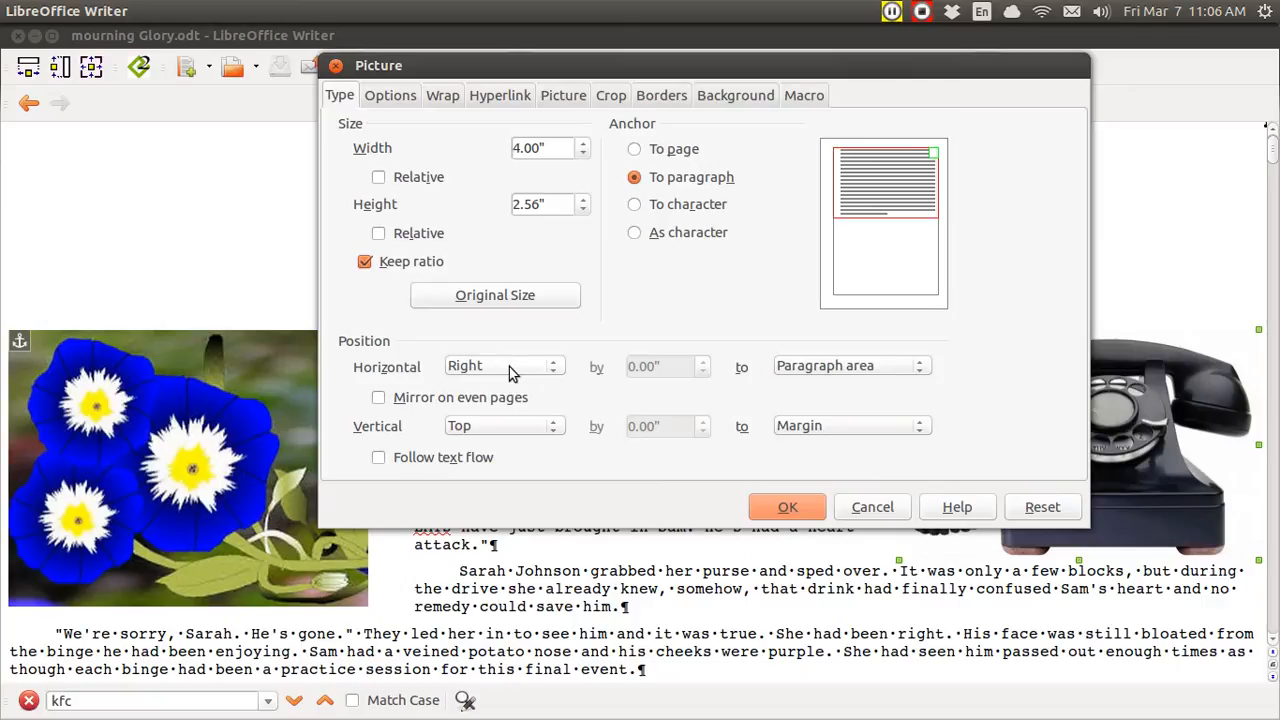
click(443, 100)
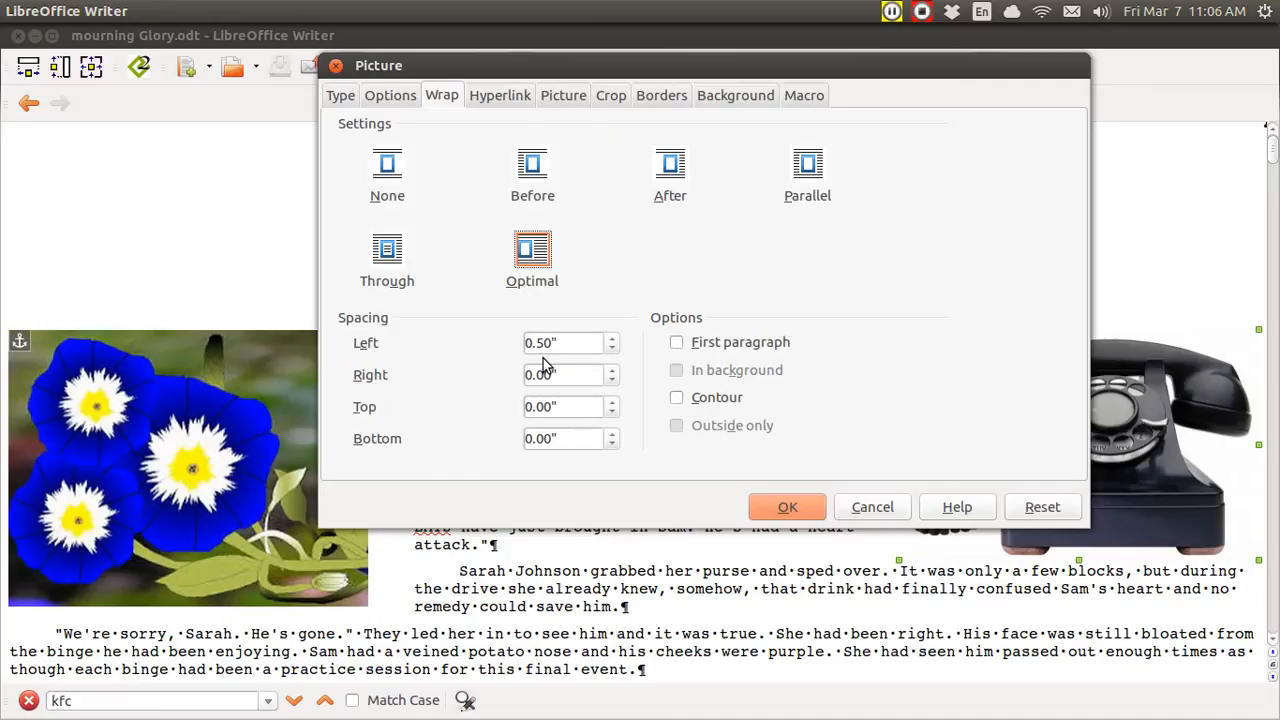
click(775, 510)
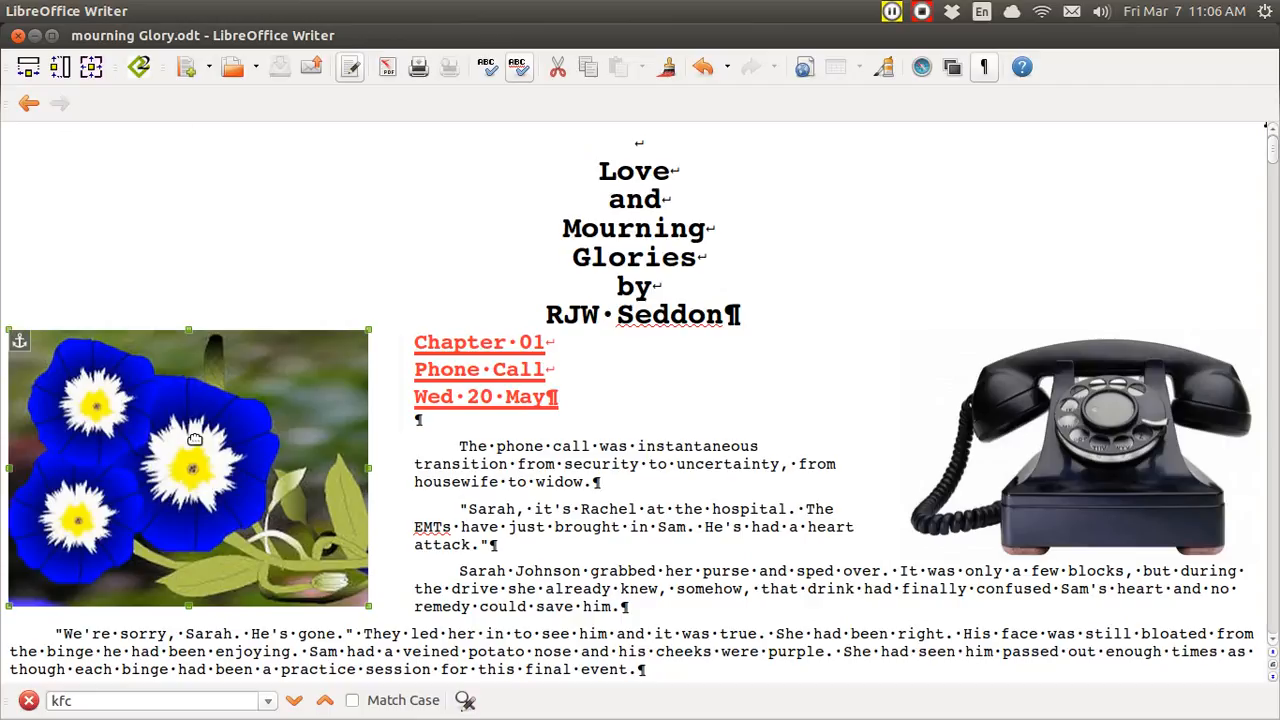
Review the blue flower picture's wrap spacing, size, anchor and position settings.
right_click(195, 439)
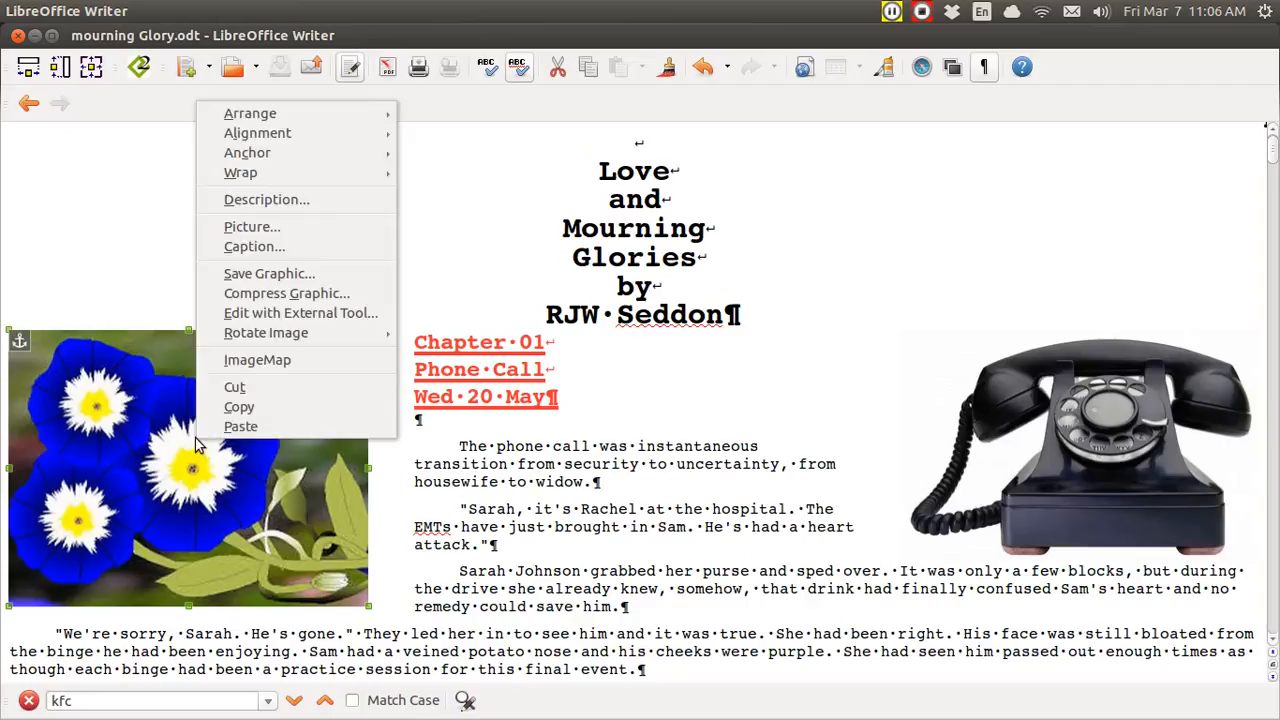
click(248, 227)
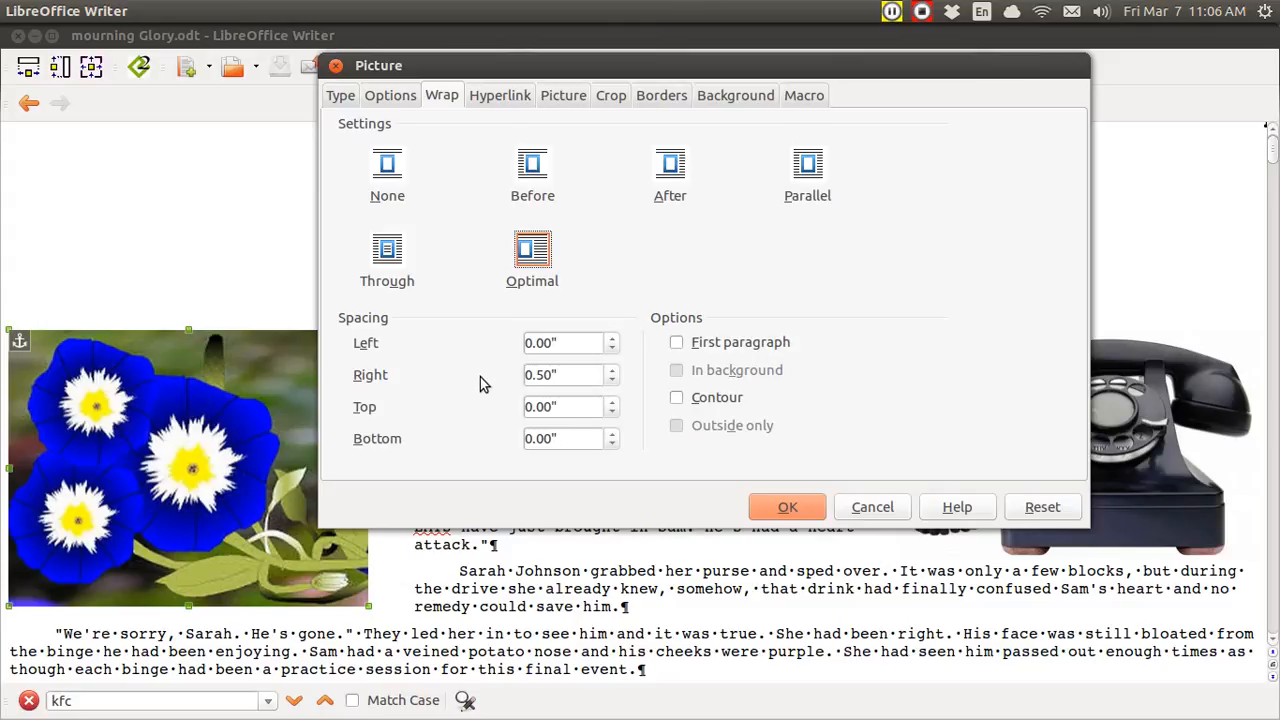
click(342, 94)
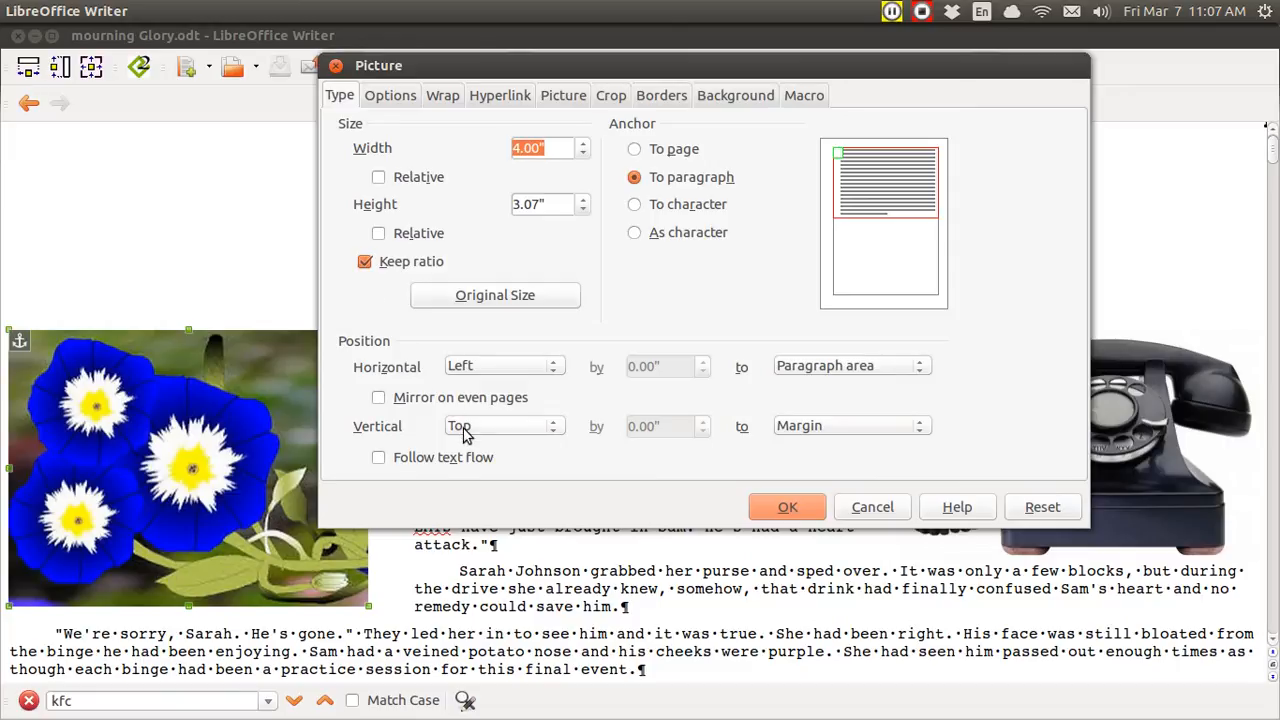
Try the From top vertical position for the flower picture, return it to Top with Left horizontal alignment, and dismiss the picture settings unapplied.
click(556, 426)
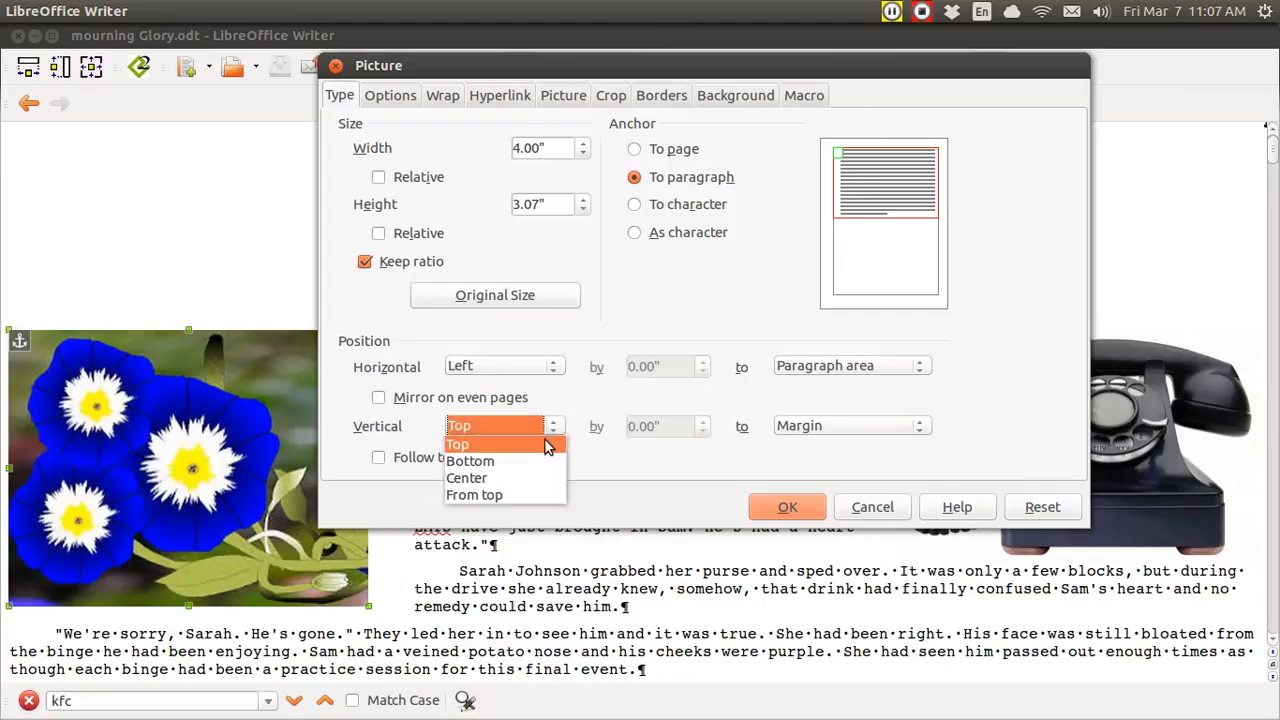
click(545, 446)
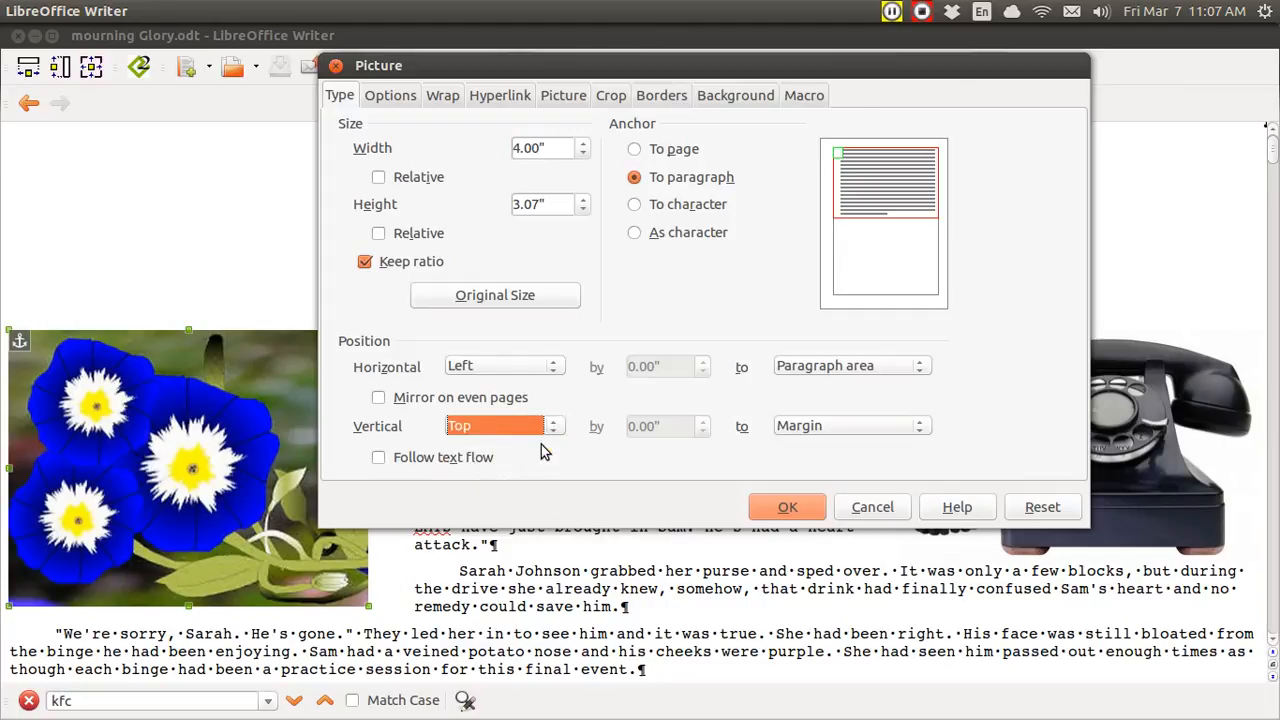
click(556, 427)
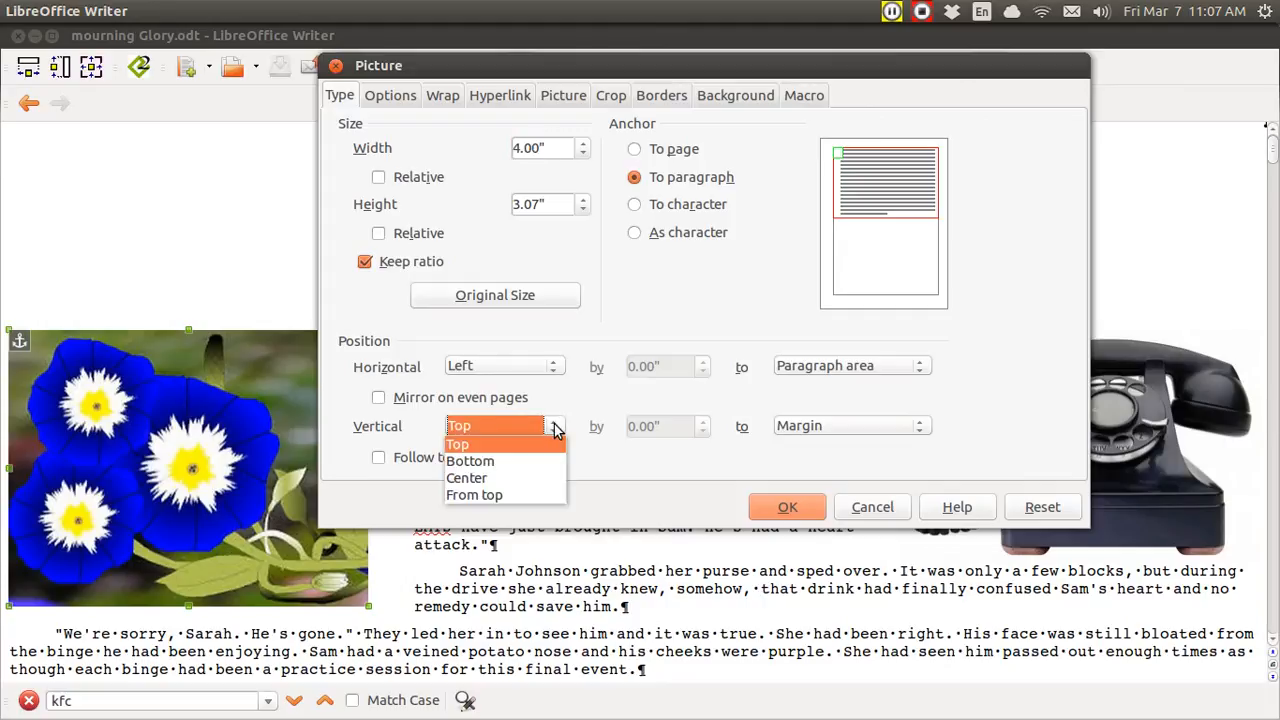
click(542, 493)
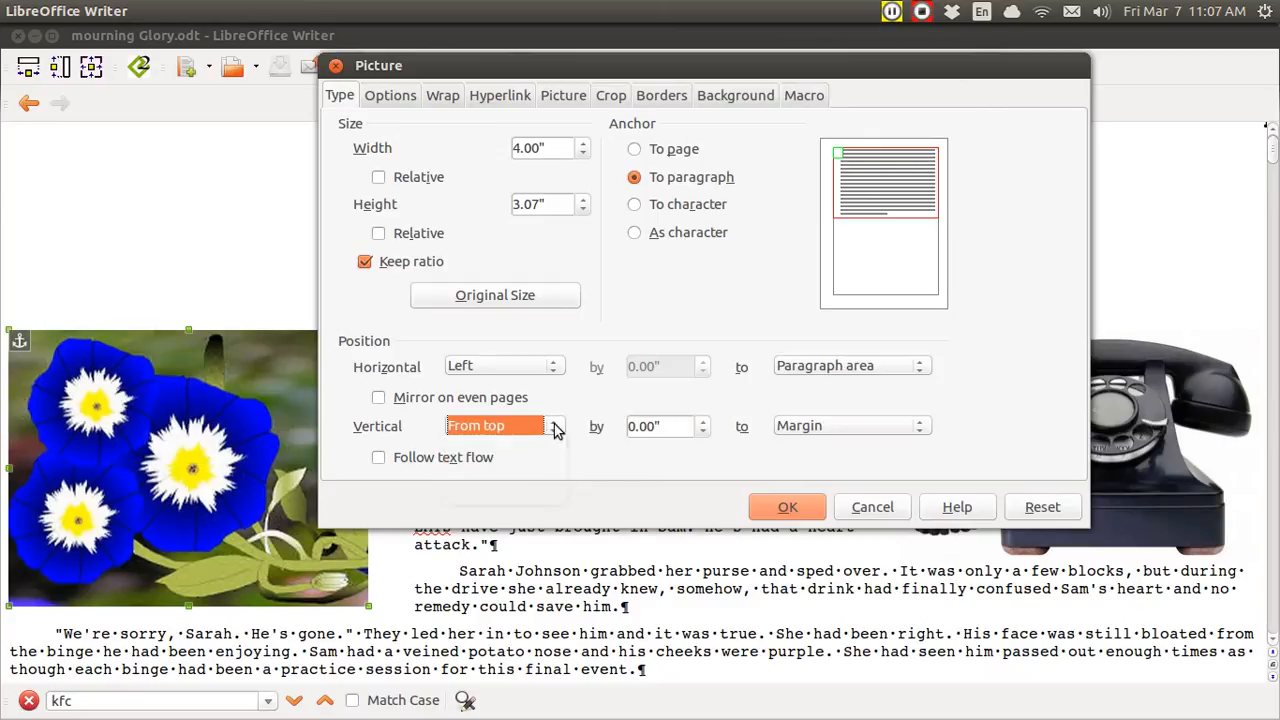
click(556, 427)
click(545, 446)
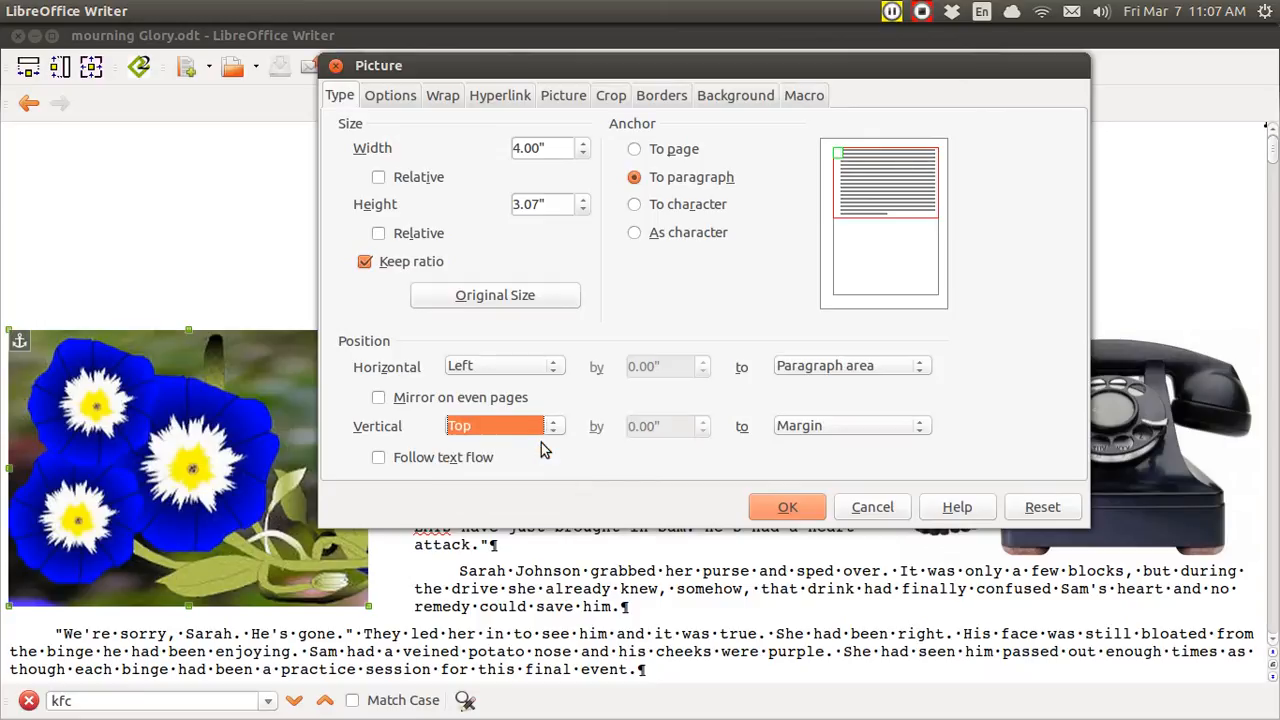
click(554, 368)
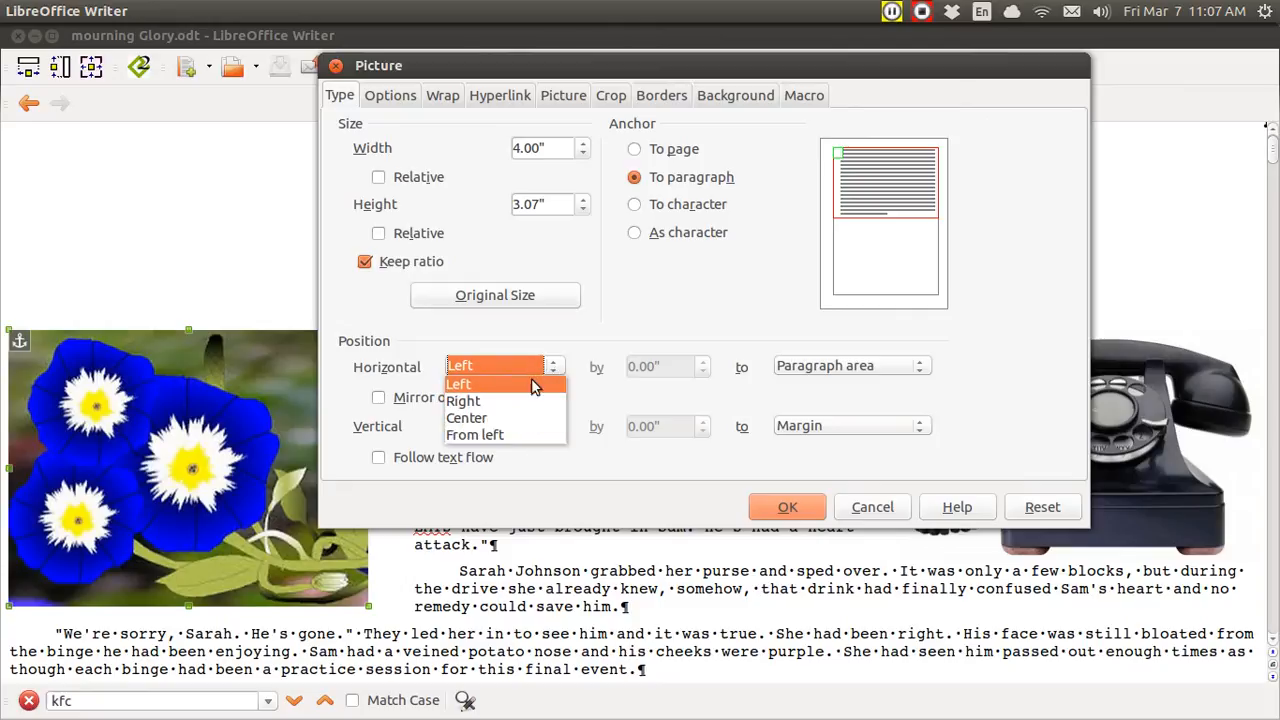
click(531, 384)
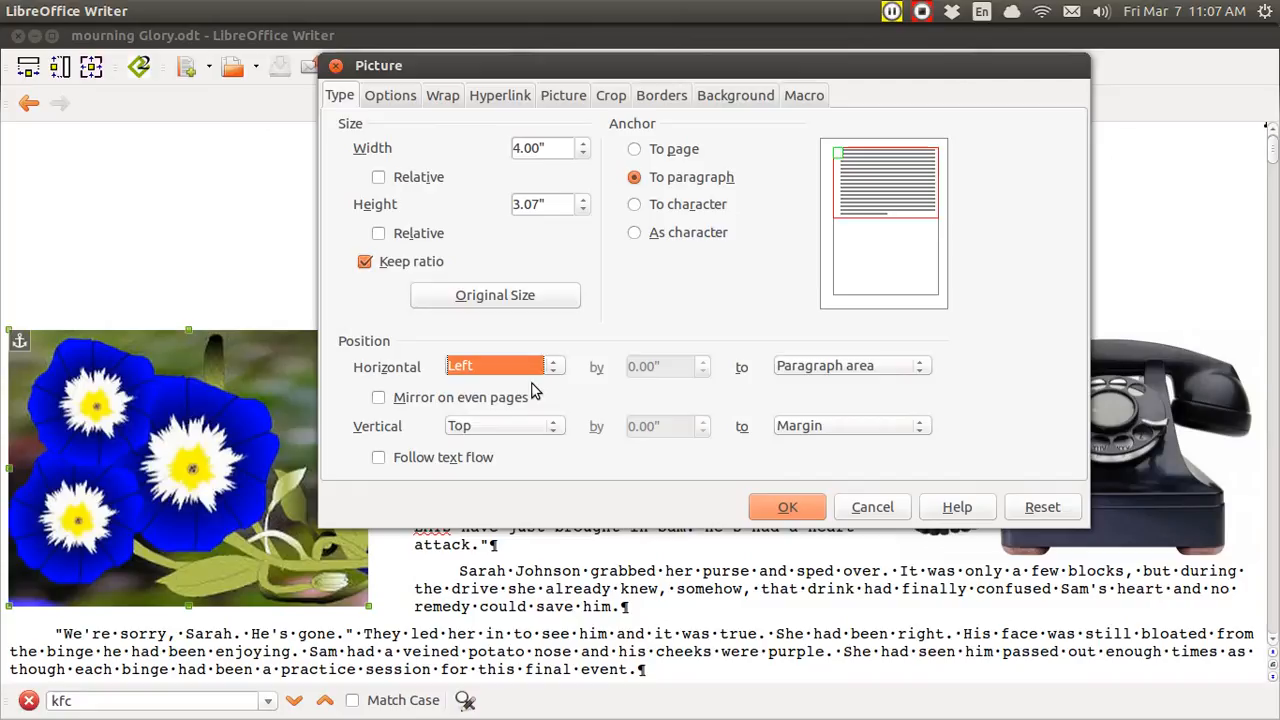
click(336, 67)
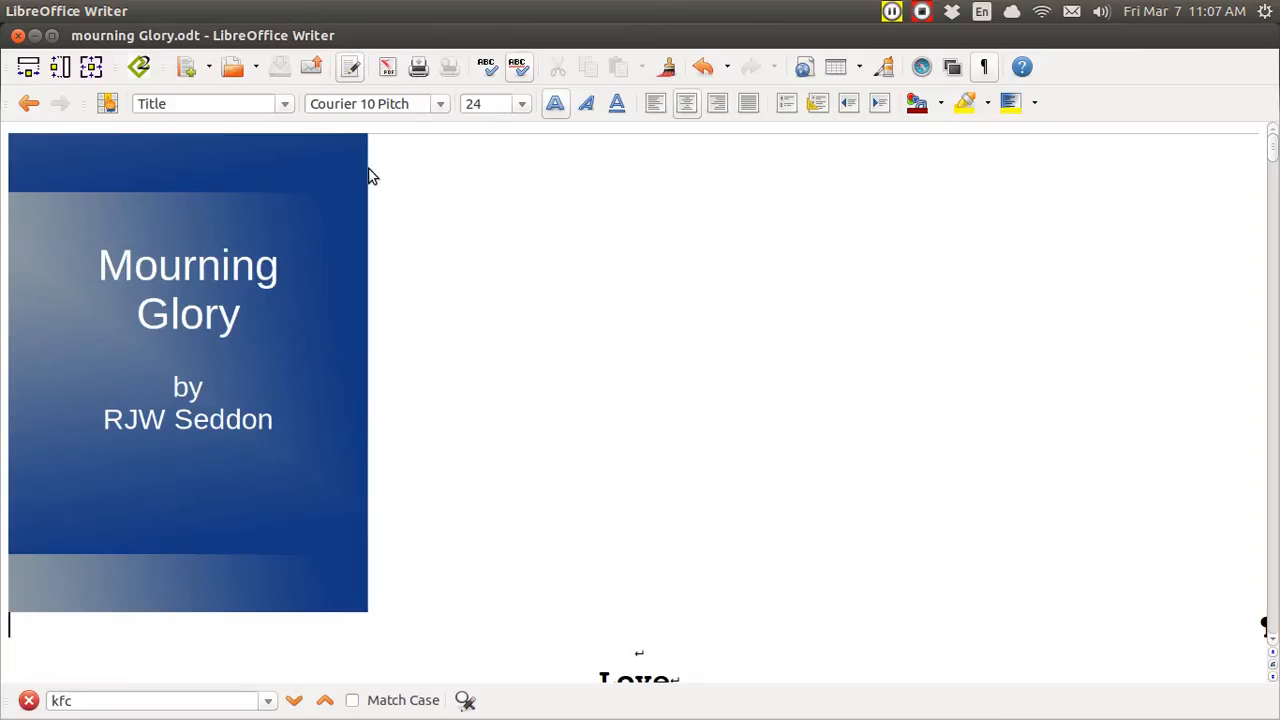
Try adding the letters "ua" and an extra line break after "Love" in the book title, removing each one again.
key(Page_Down)
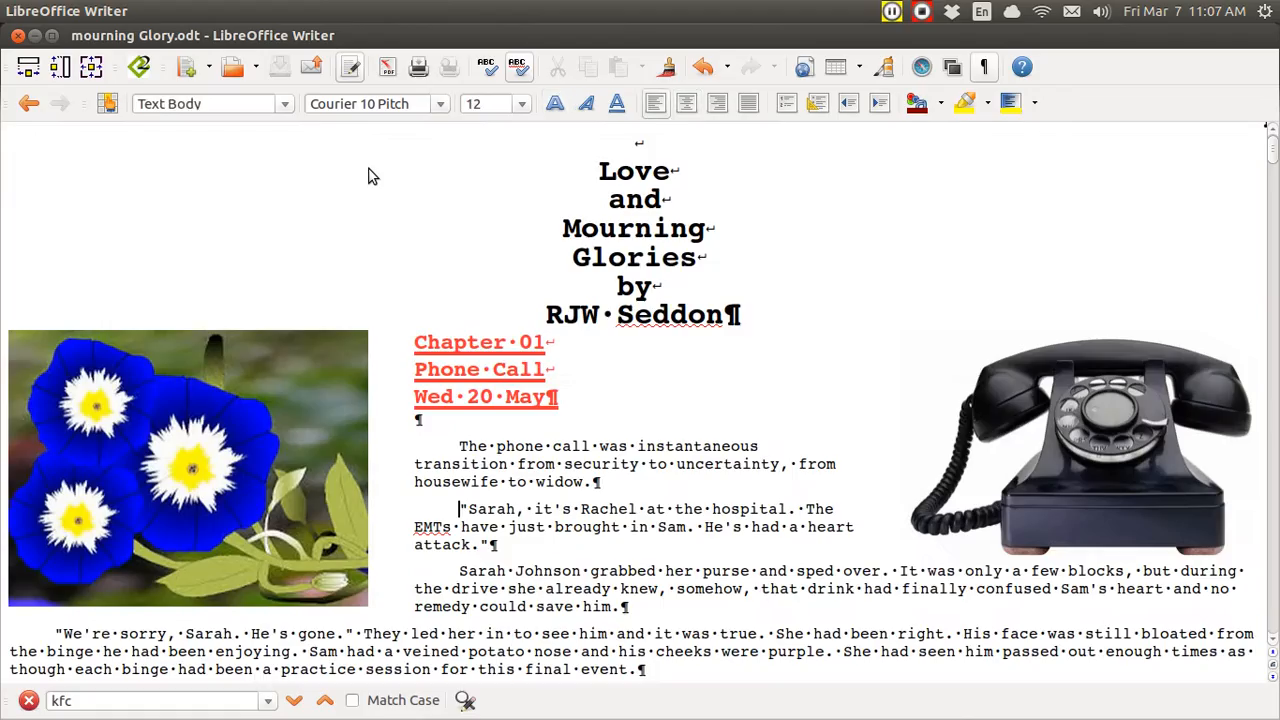
click(646, 170)
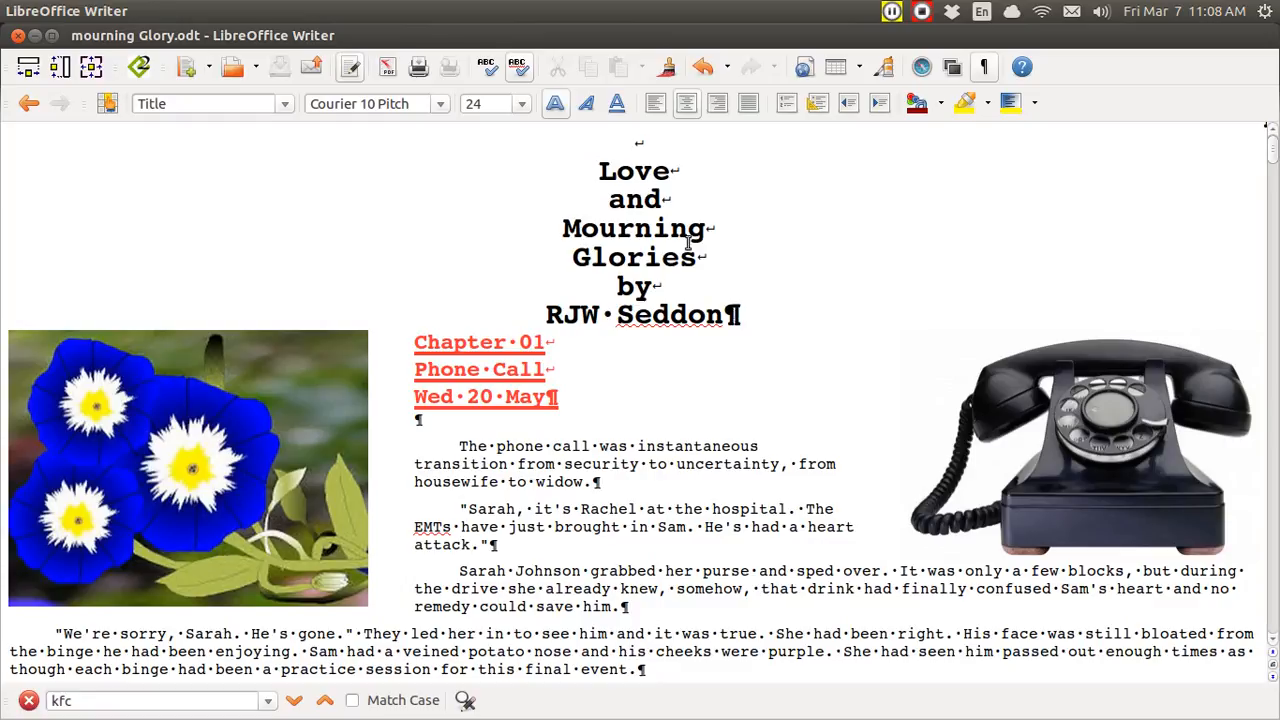
click(645, 141)
click(682, 172)
text(u)
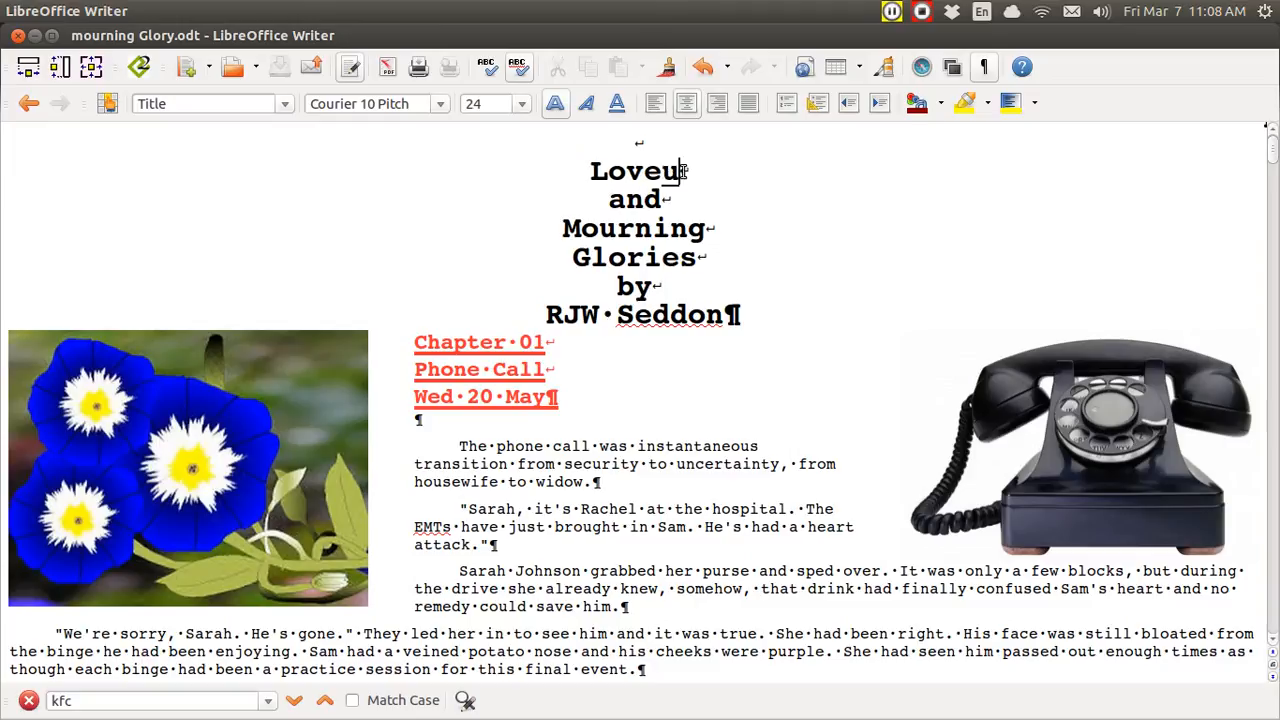
text(a)
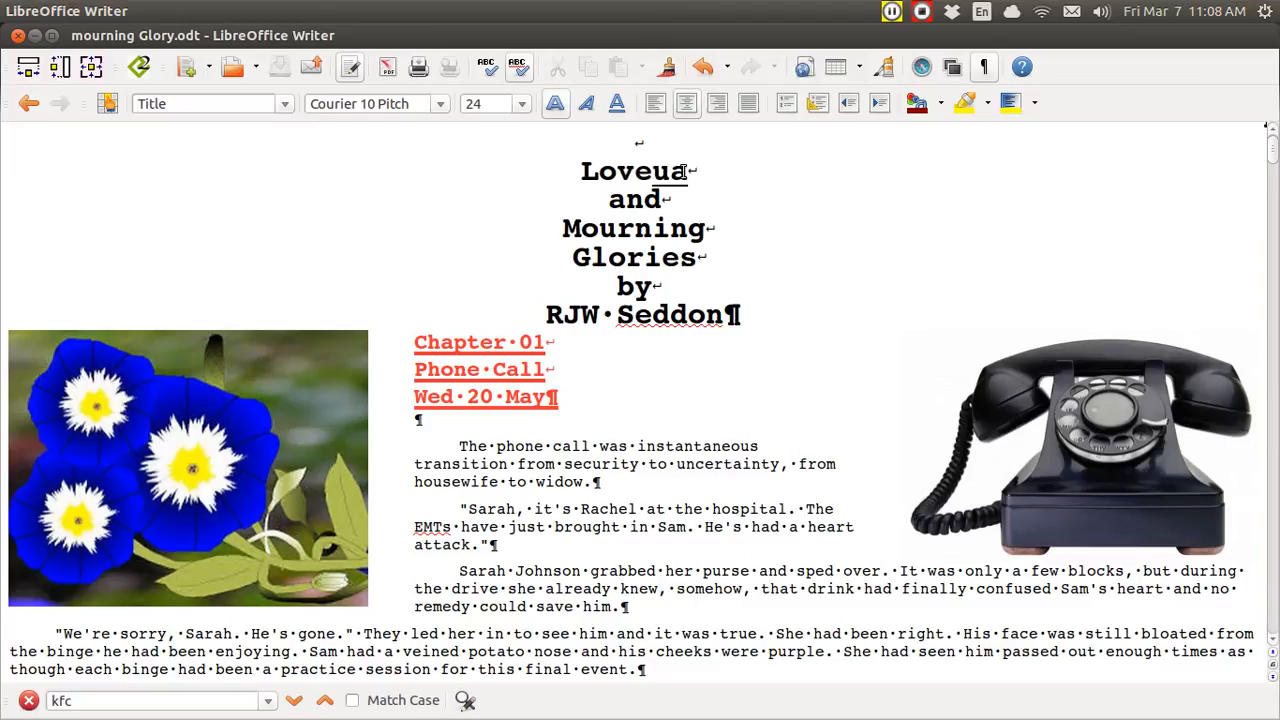
key(BackSpace)
key(BackSpace)
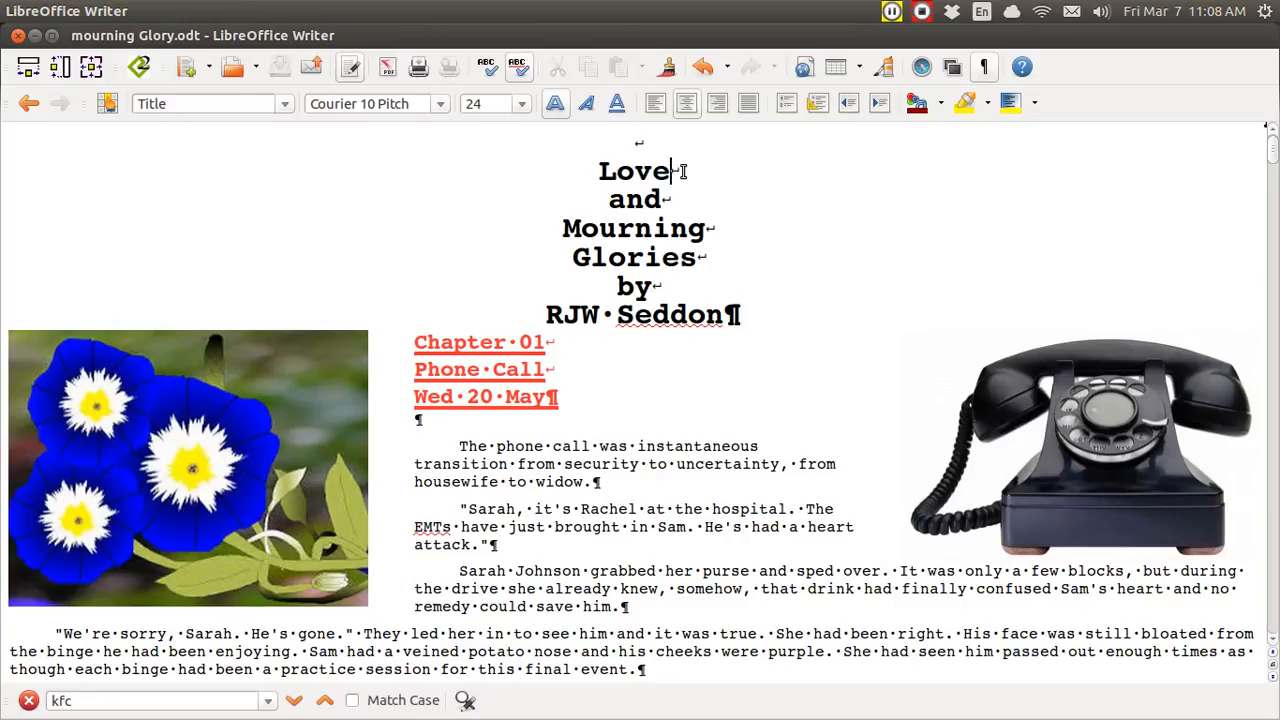
key(shift+Return)
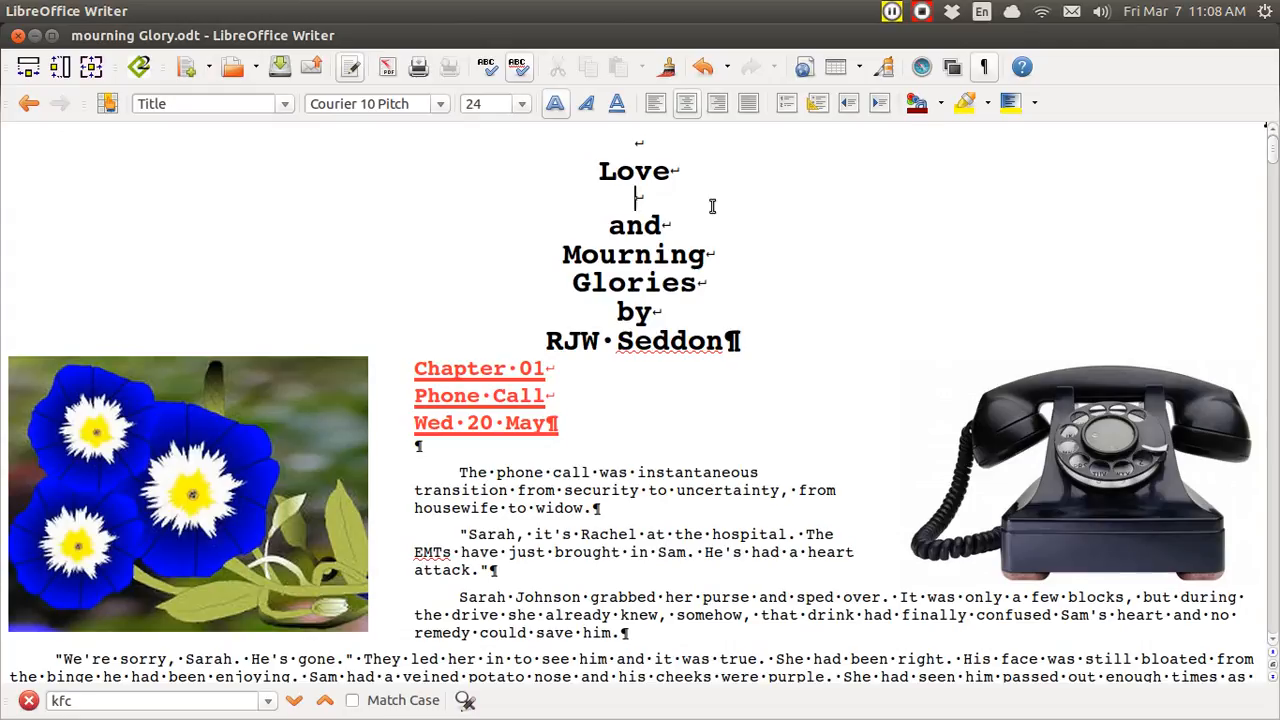
key(Delete)
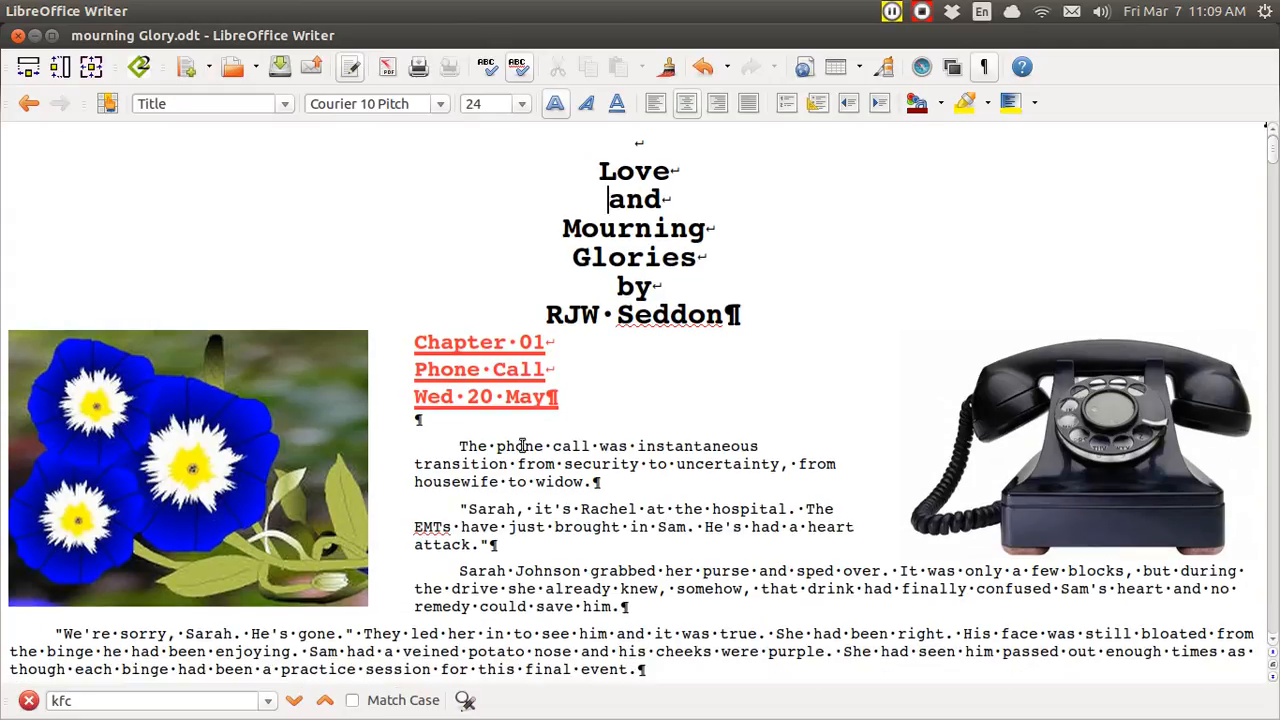
Switch to the E-book Viewer and look through the chapter openings from Chapter 02 to Chapter 05 to examine their picture layout.
key(alt+Tab)
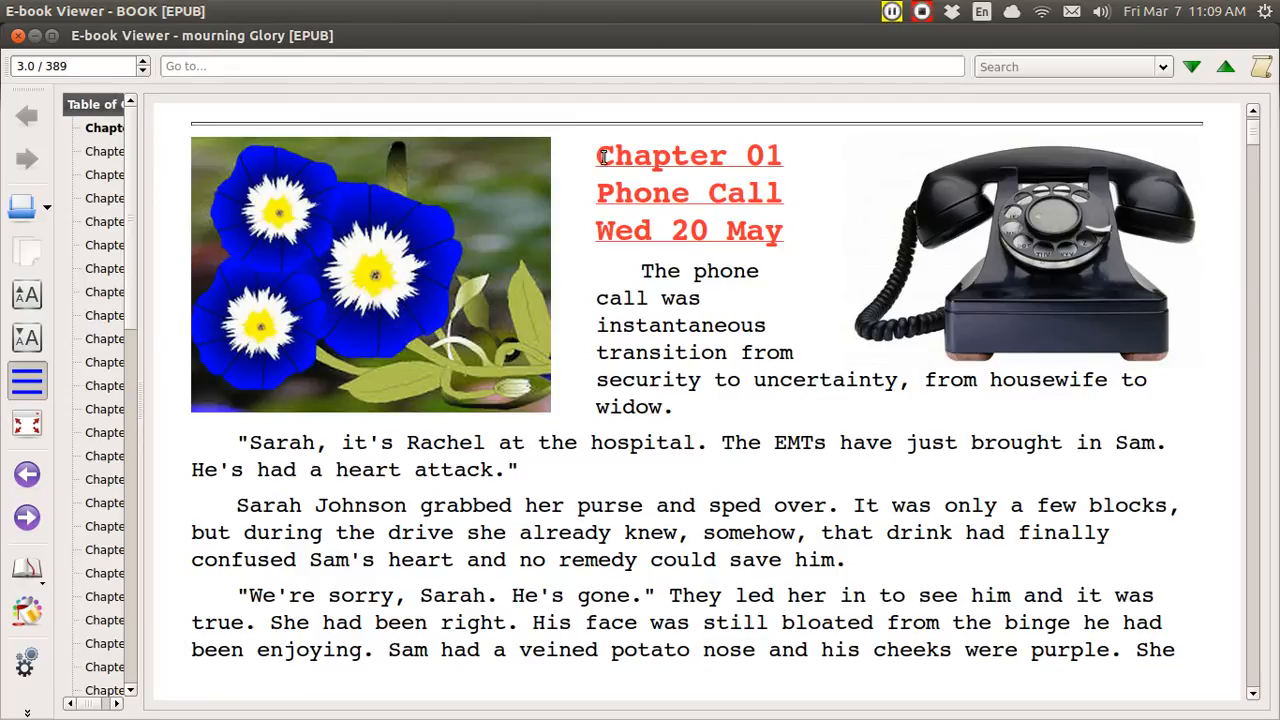
key(ctrl+Page_Down)
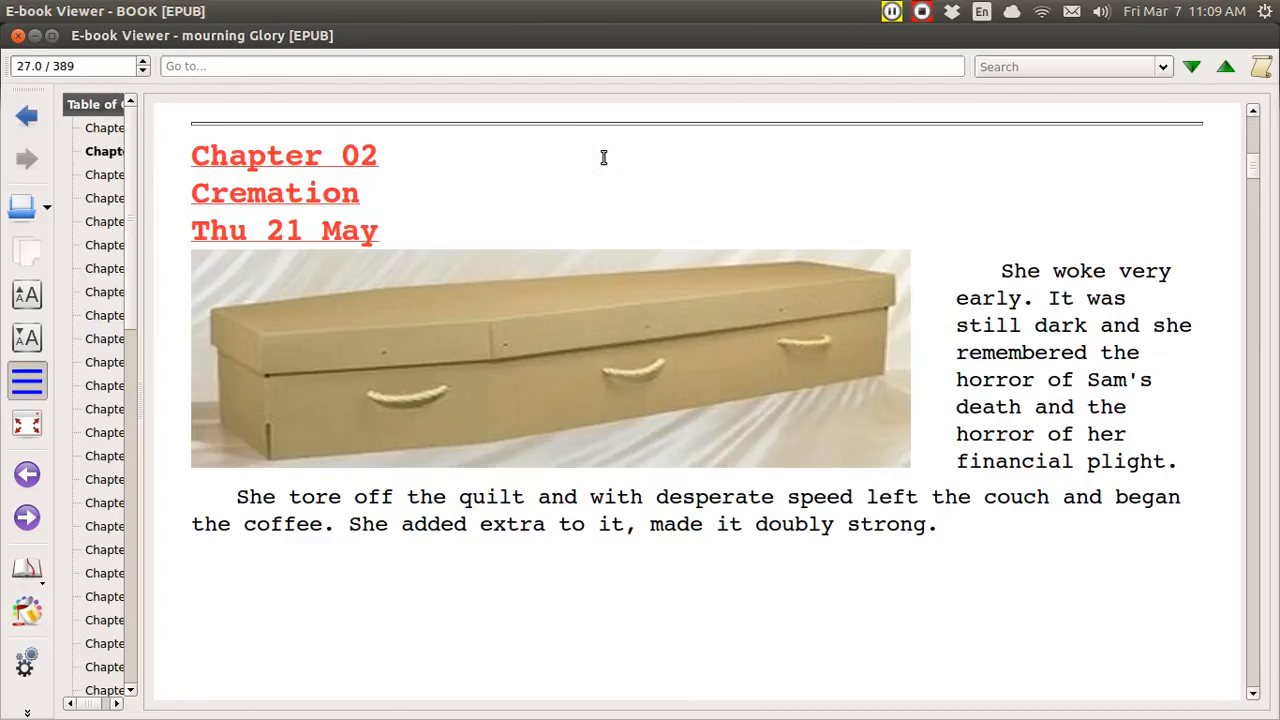
key(ctrl+Page_Down)
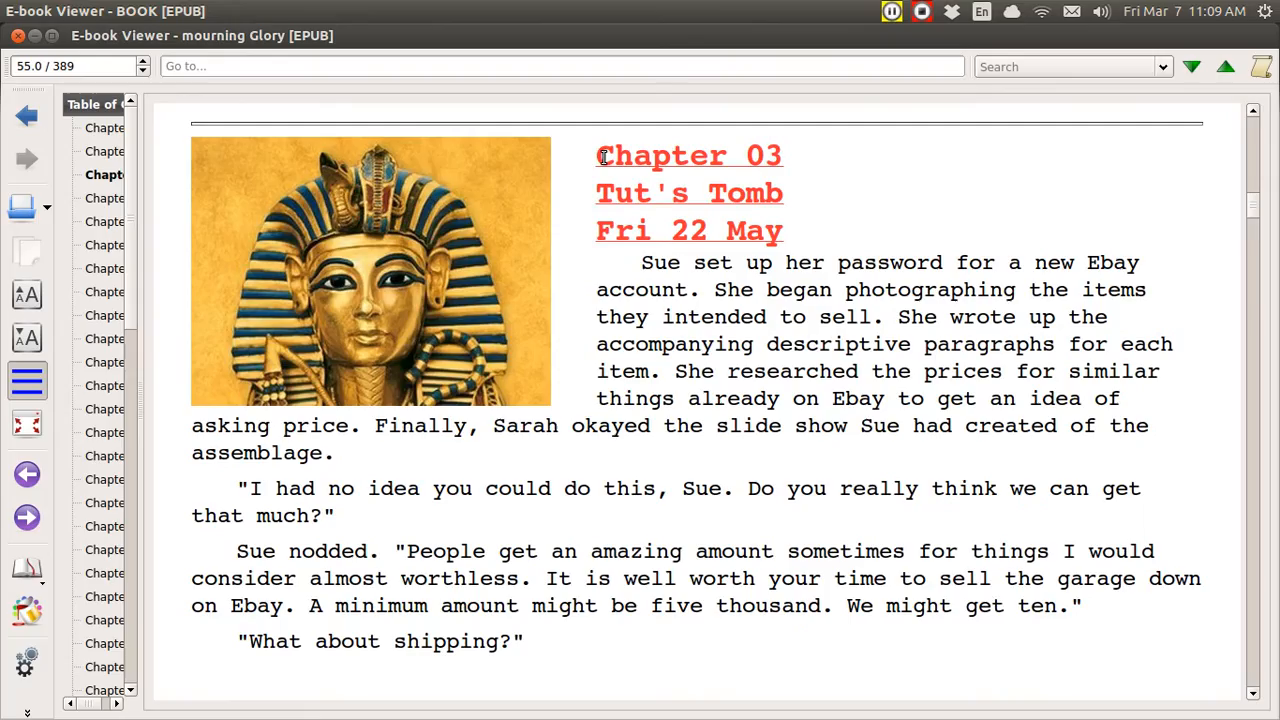
key(ctrl+Page_Down)
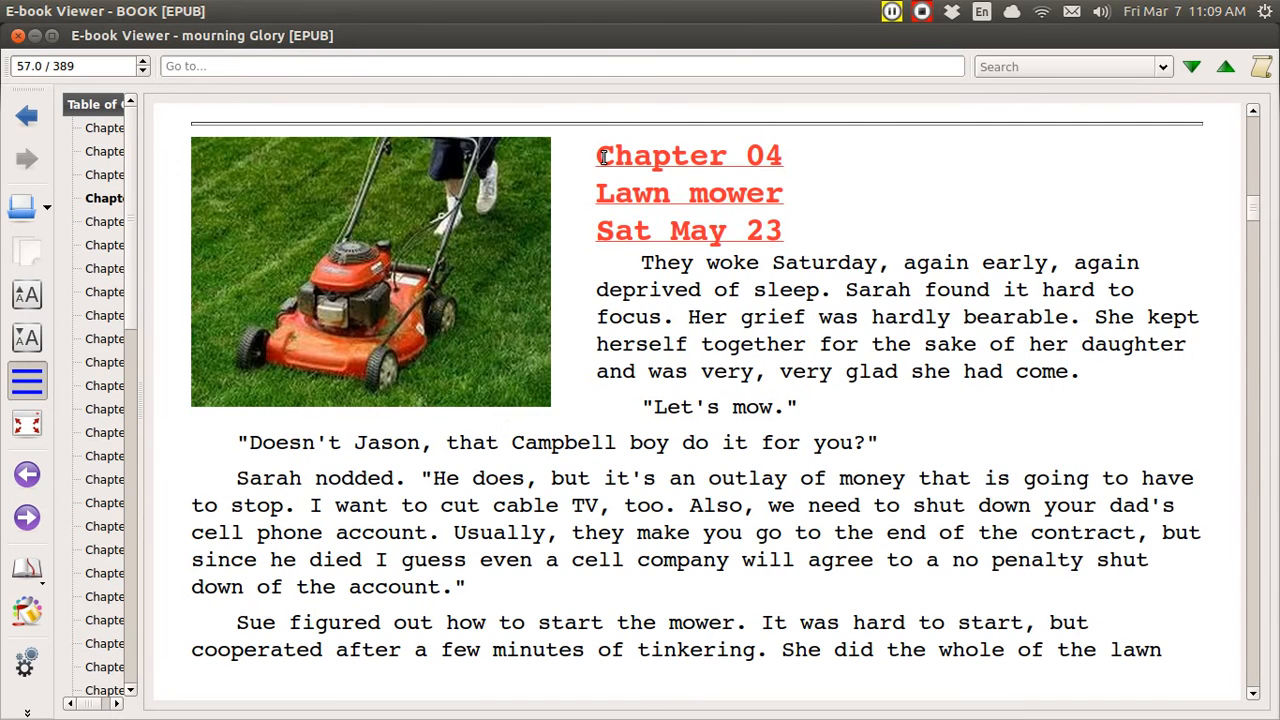
key(ctrl+Page_Down)
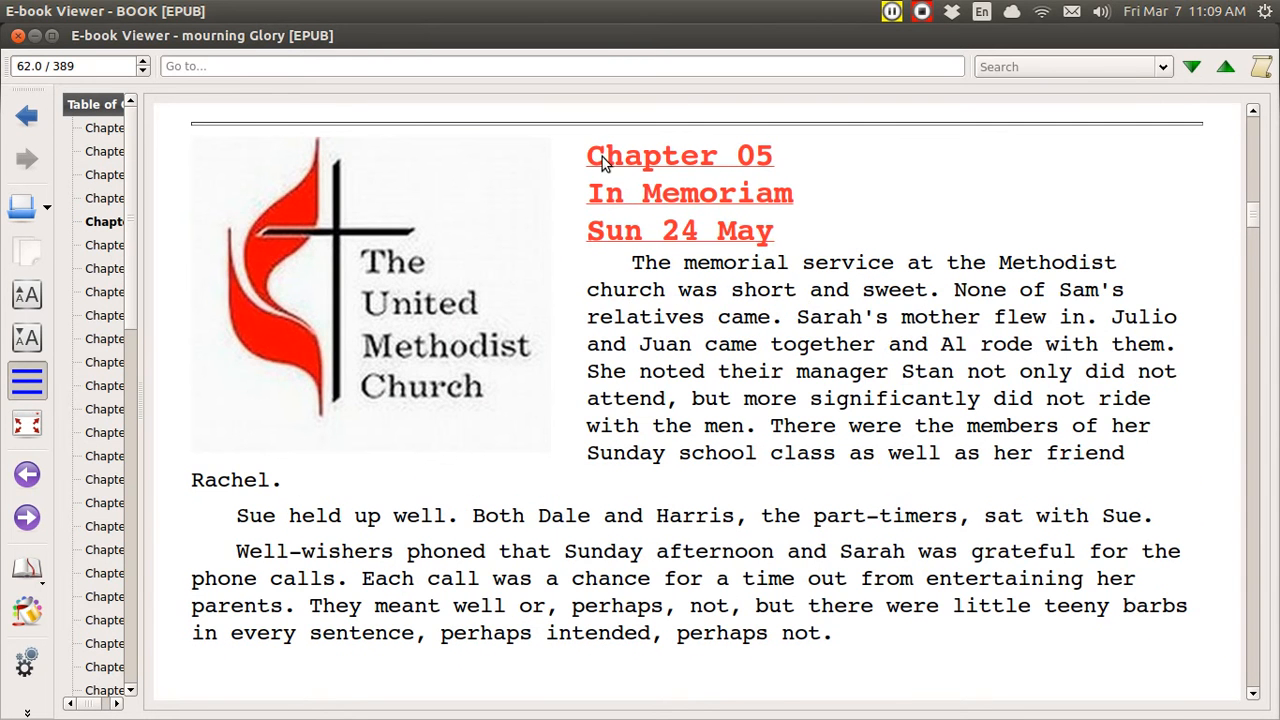
Look through the chapter openings from Chapter 06 to Chapter 24 to examine how titles and text wrap beside the pictures.
key(ctrl+Page_Down)
key(ctrl+Page_Down)
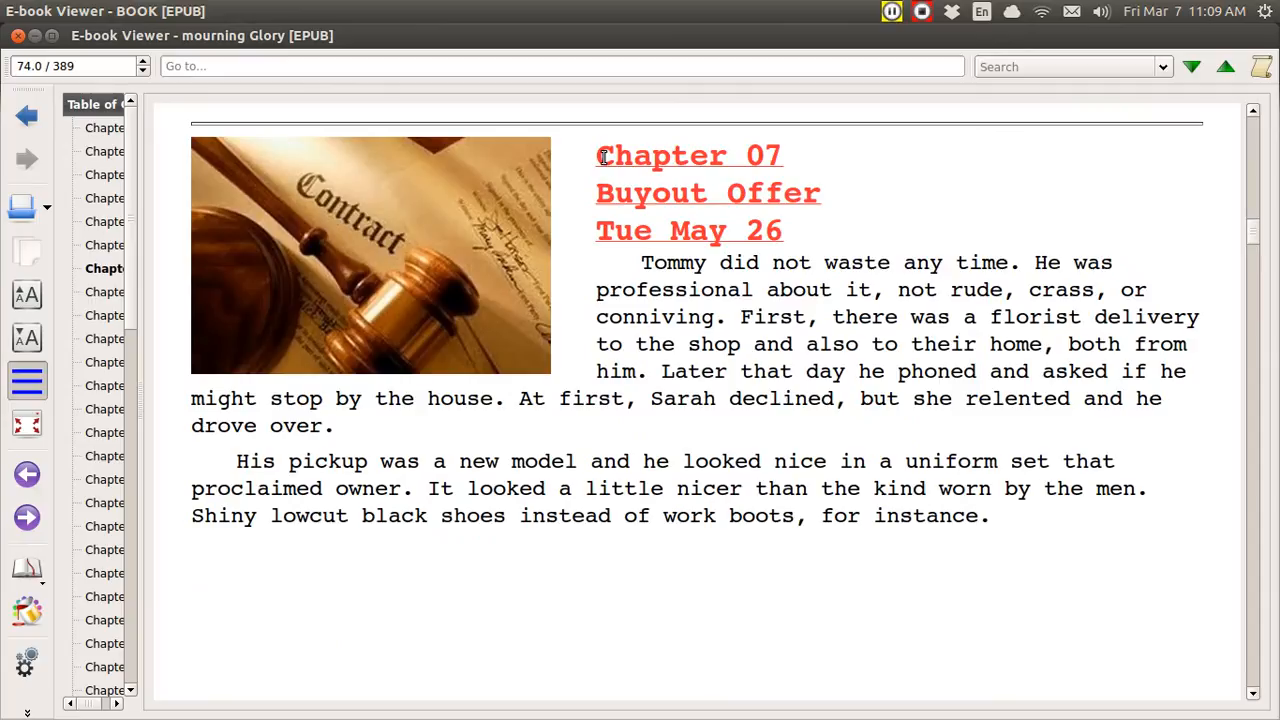
key(ctrl+Page_Down)
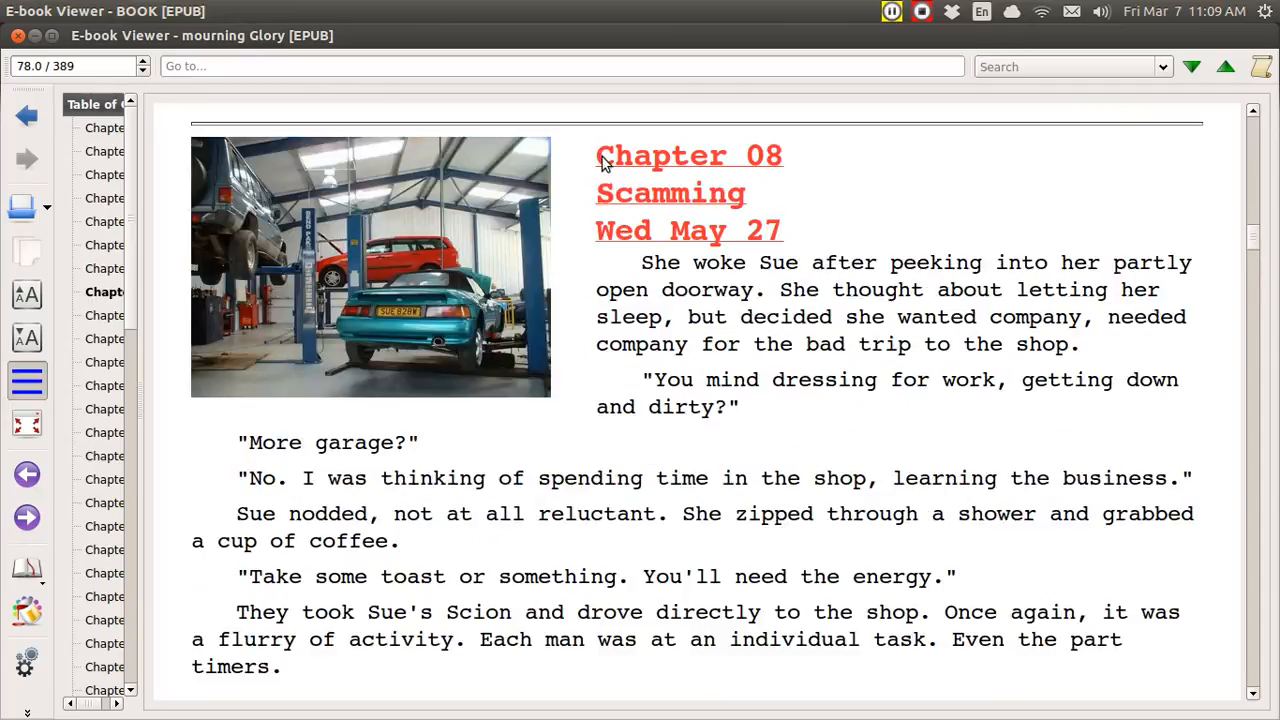
key(ctrl+Page_Down)
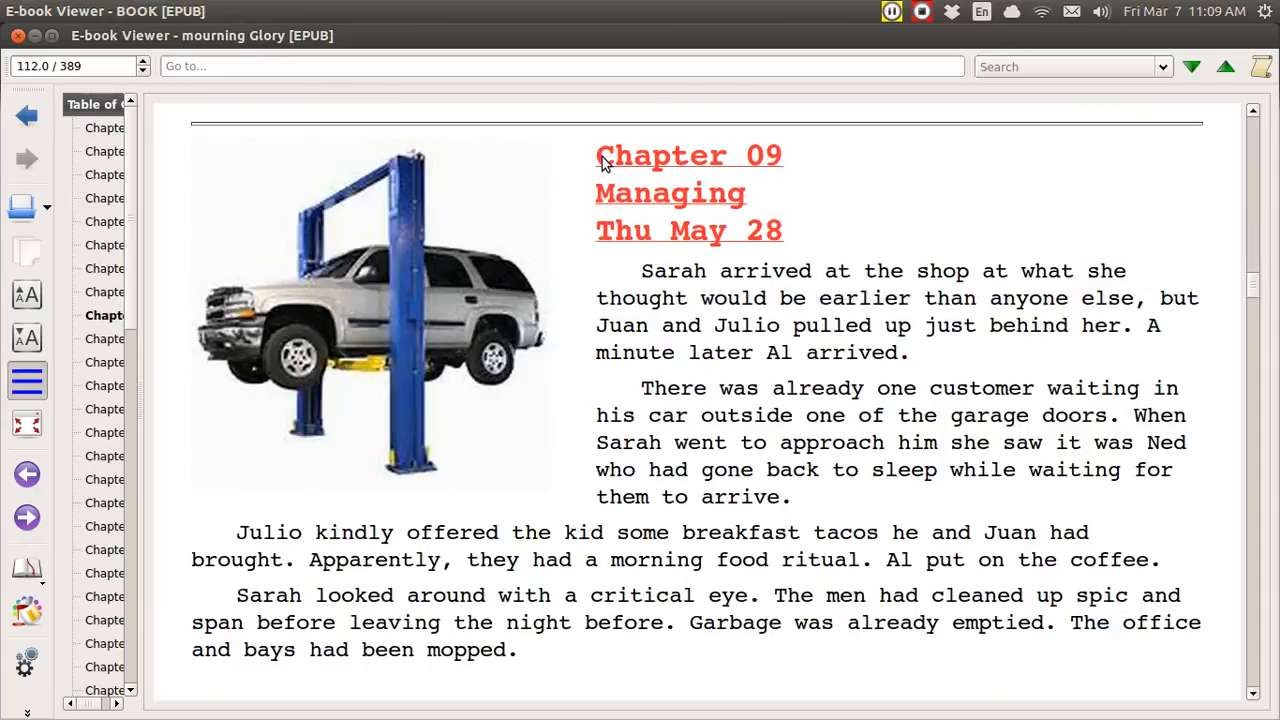
key(ctrl+Page_Down)
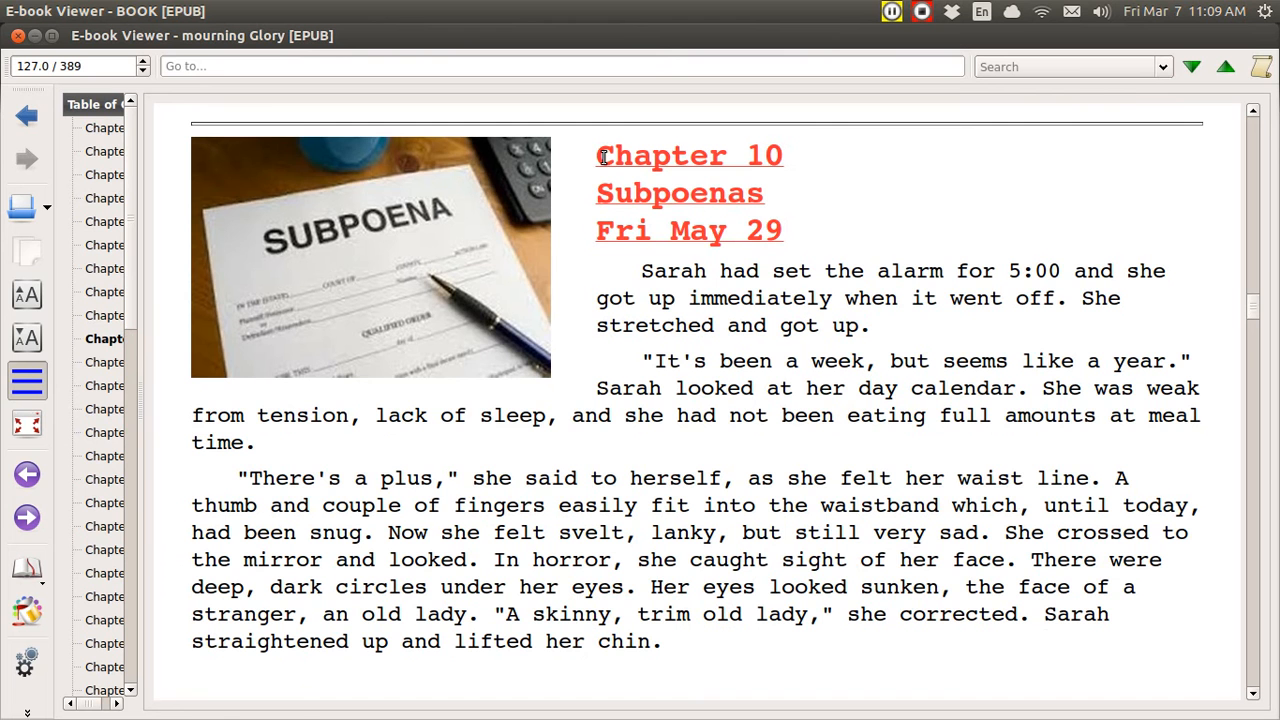
key(ctrl+Page_Down)
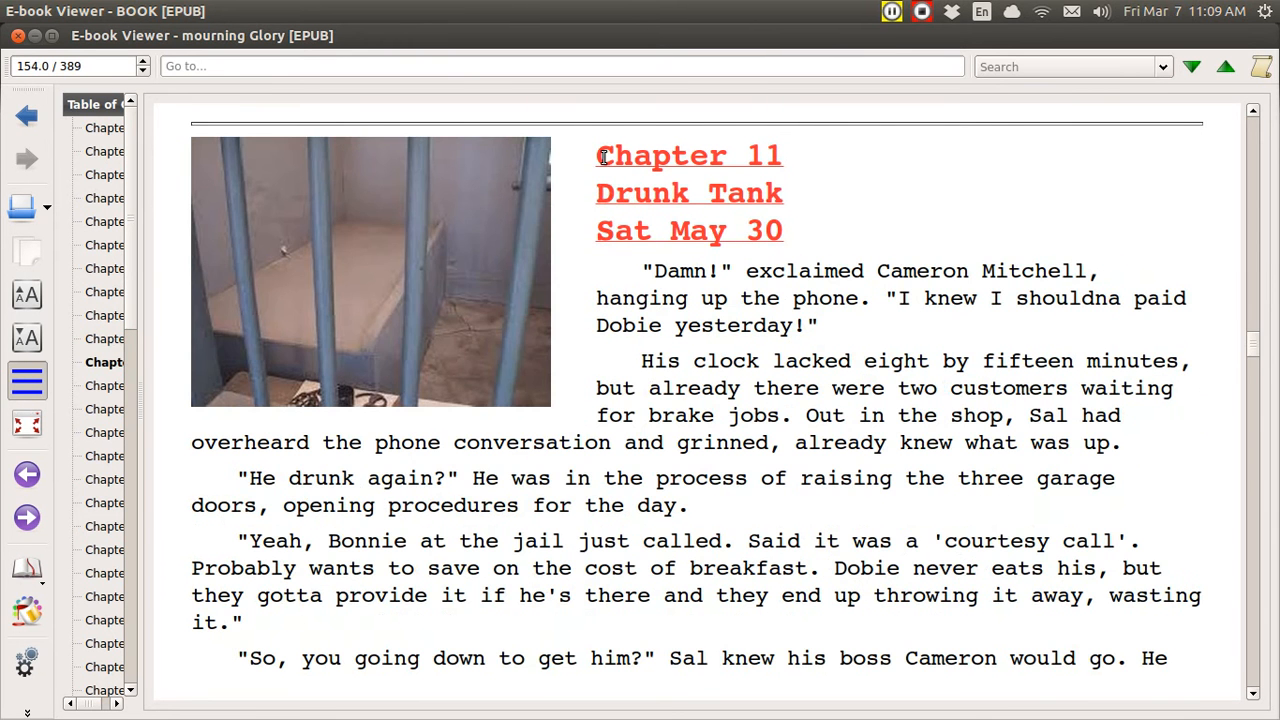
key(ctrl+Page_Down)
key(ctrl+Page_Down)
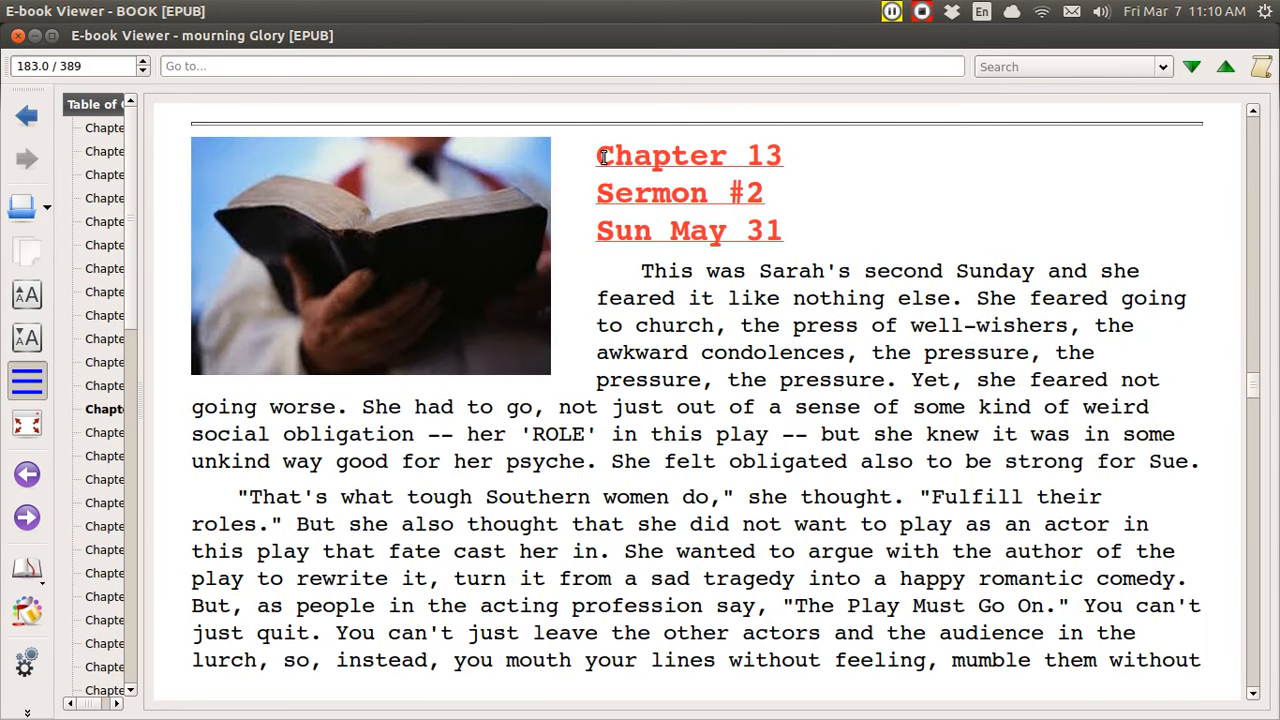
key(ctrl+Page_Down)
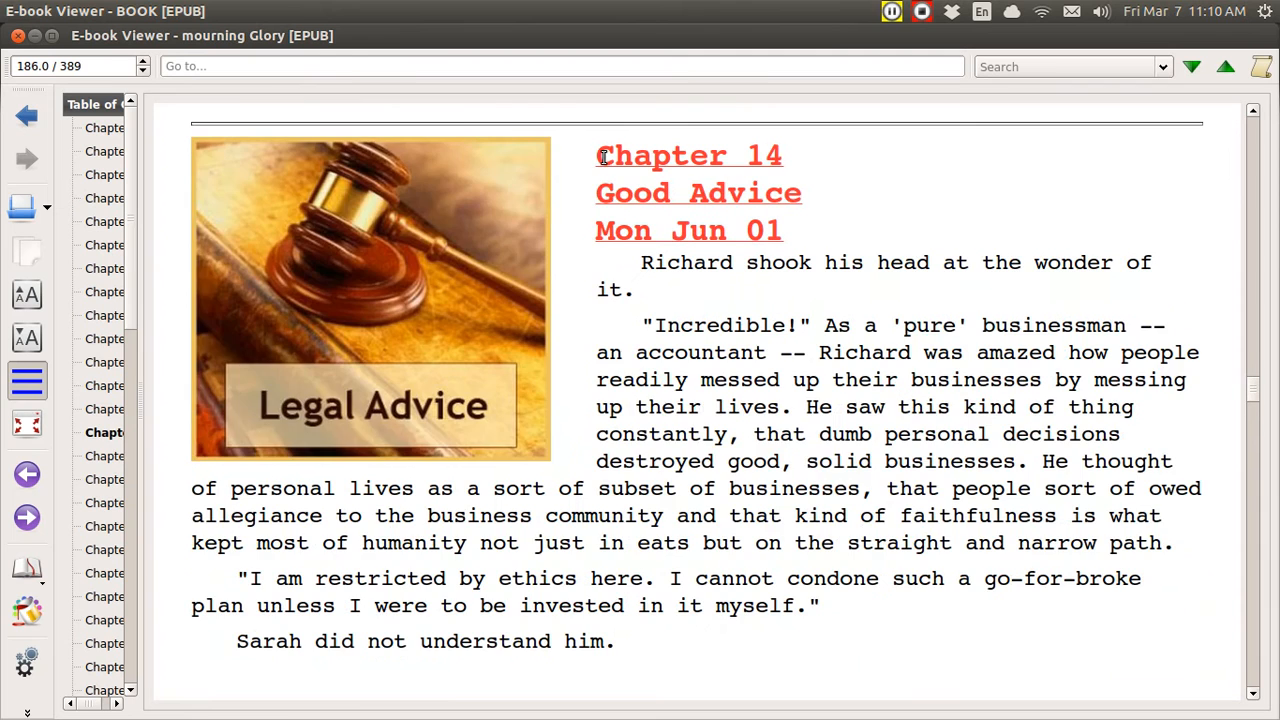
key(ctrl+Page_Down)
key(ctrl+Page_Down)
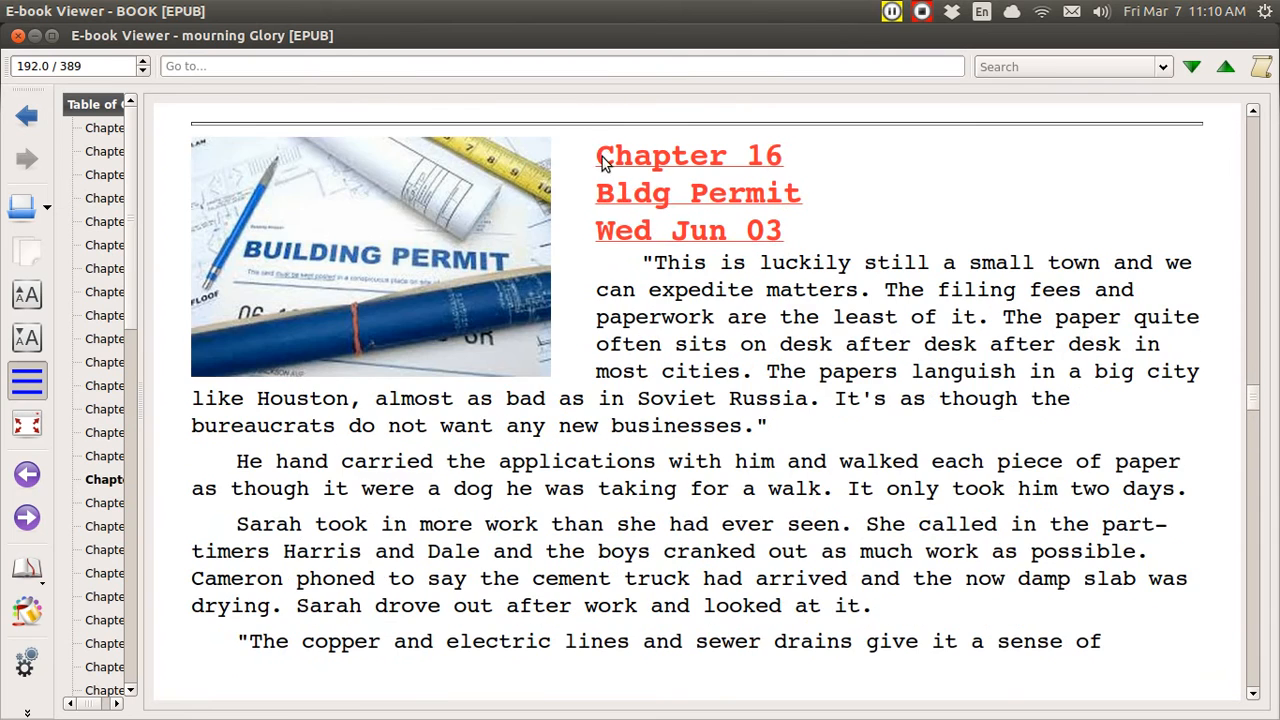
key(ctrl+Page_Down)
key(ctrl+Page_Down)
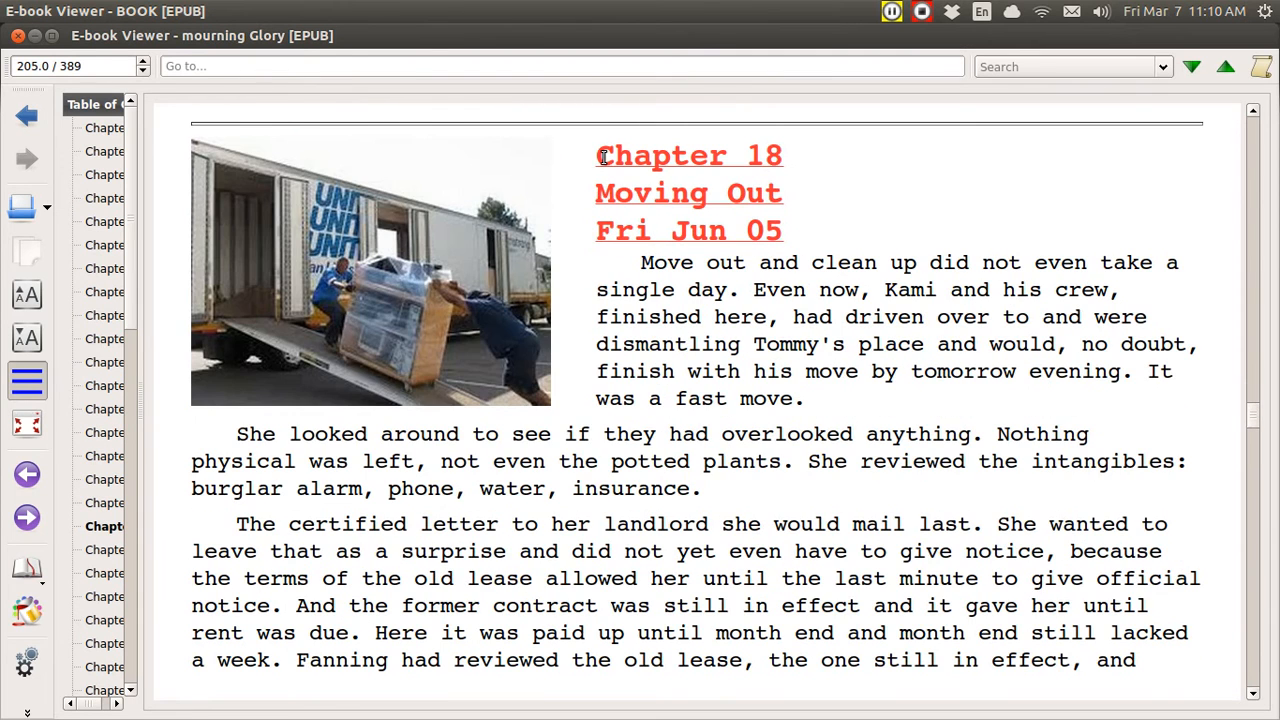
key(ctrl+Page_Down)
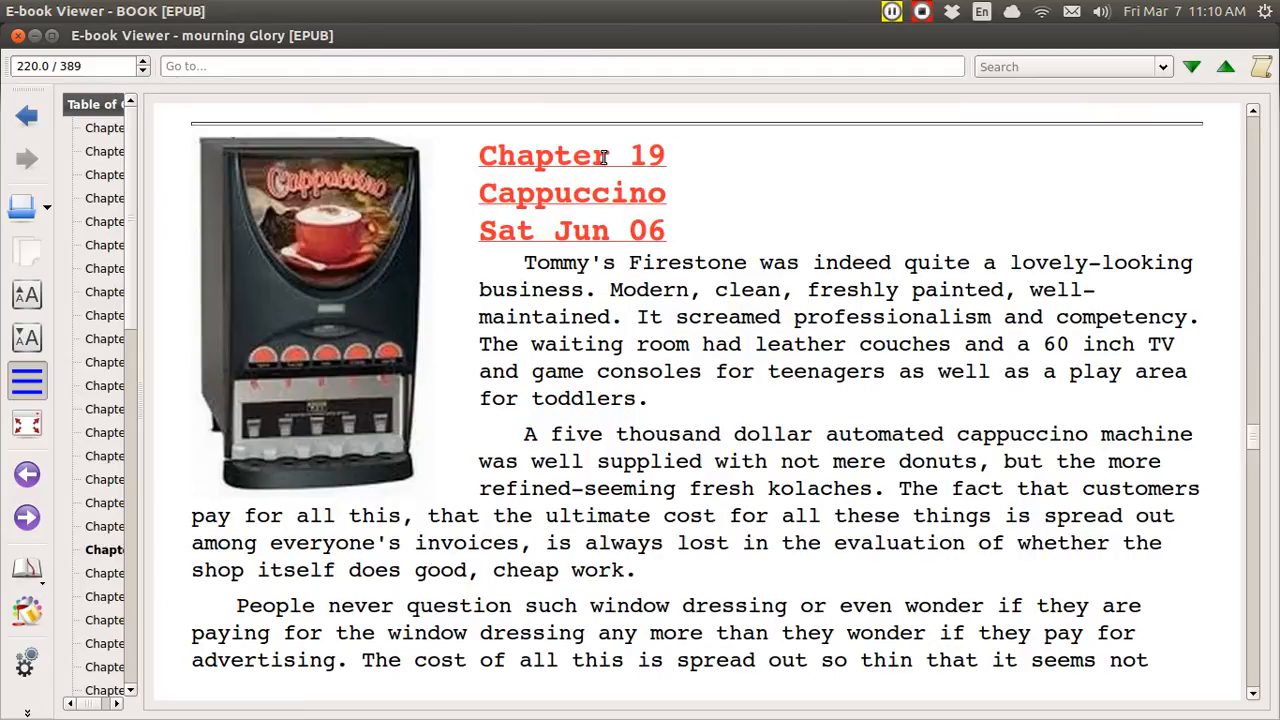
key(ctrl+Page_Down)
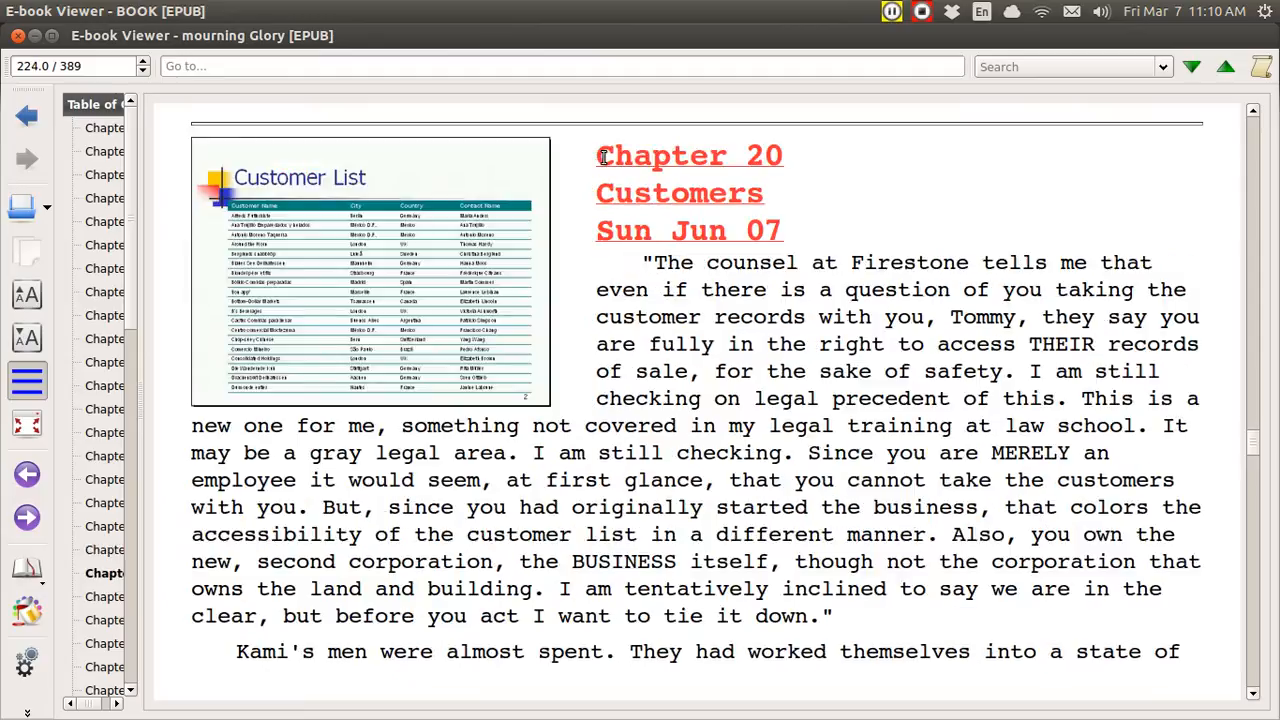
key(ctrl+Page_Down)
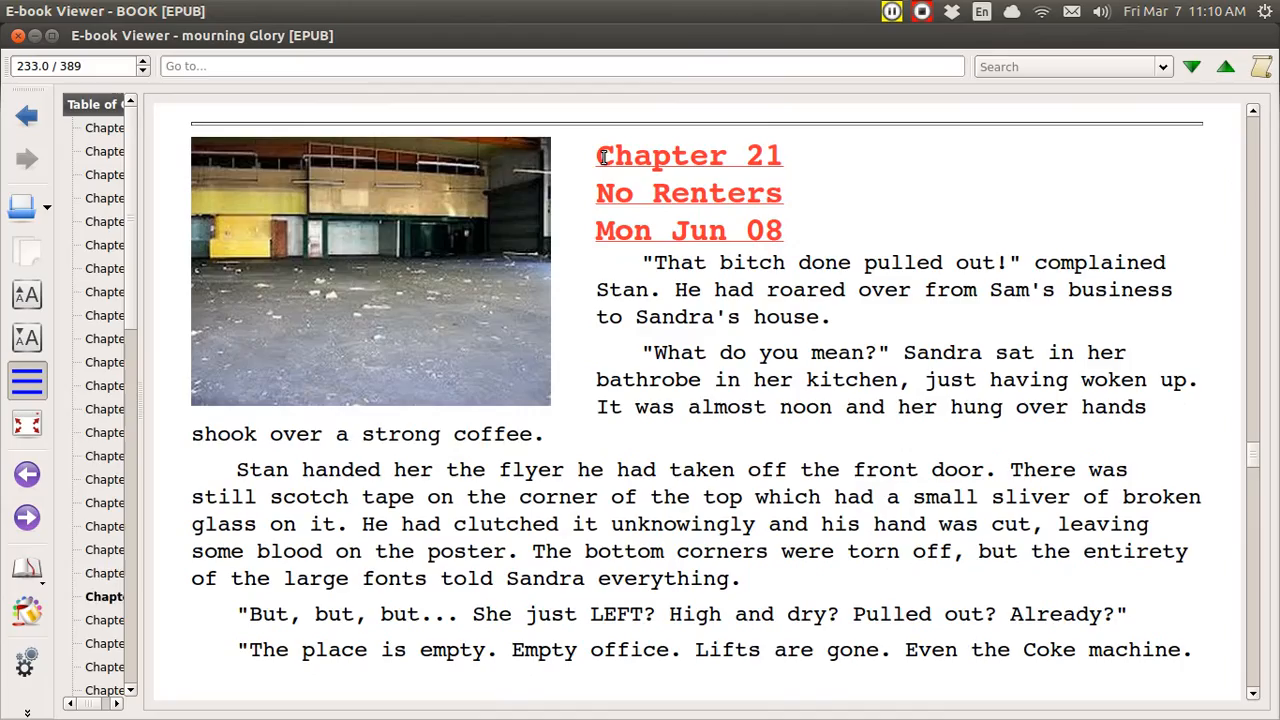
key(ctrl+Page_Down)
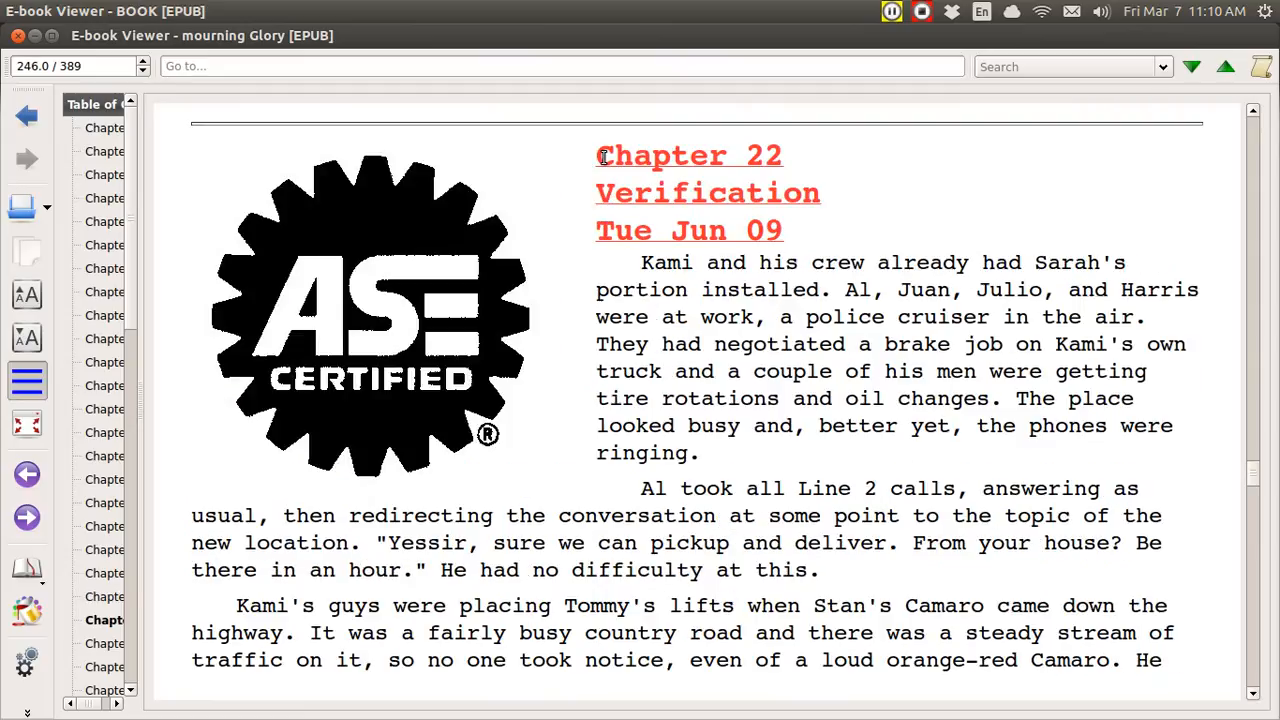
key(ctrl+Page_Down)
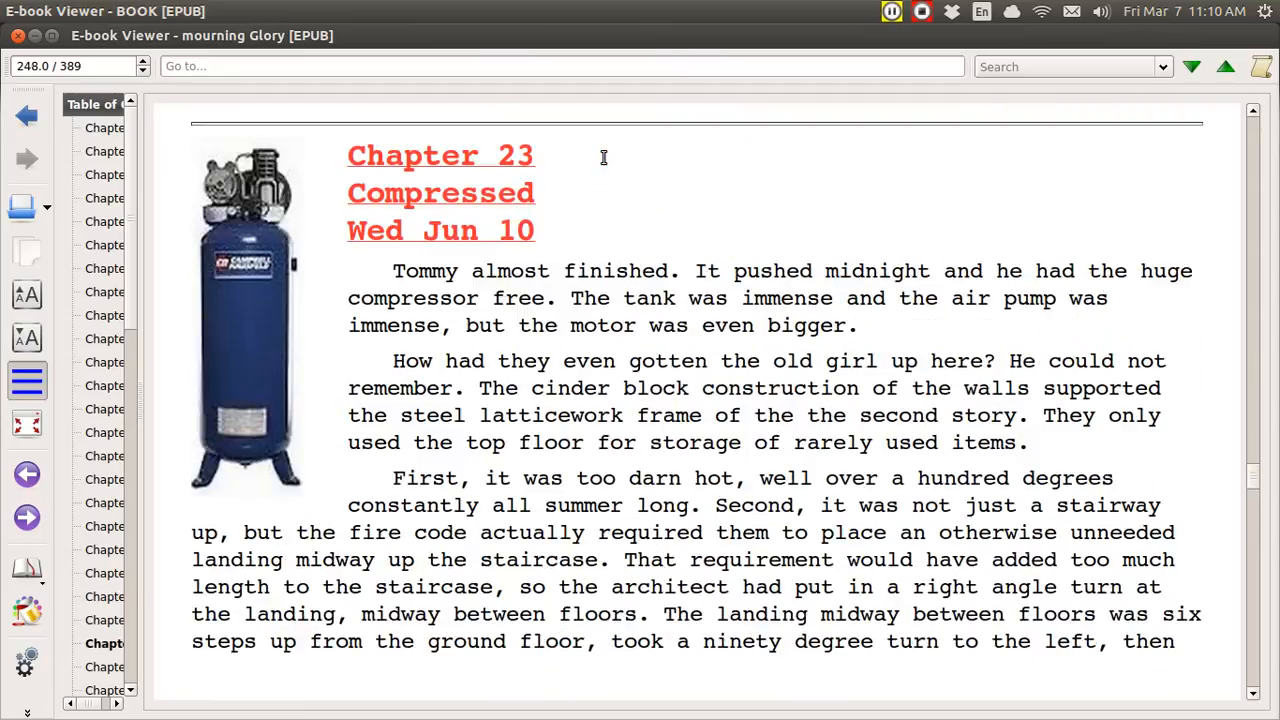
key(ctrl+Page_Down)
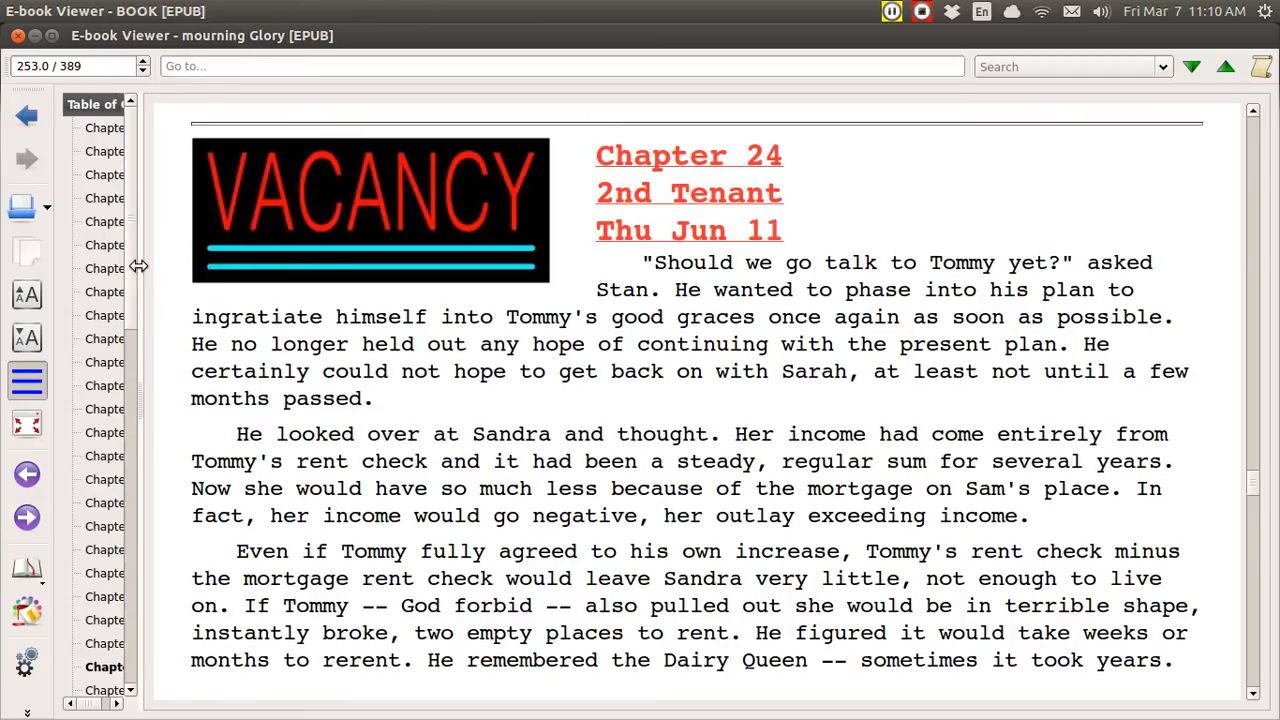
Widen the table of contents to show the full chapter titles and open Chapter 12 Microwave from it.
drag(140, 265, 434, 314)
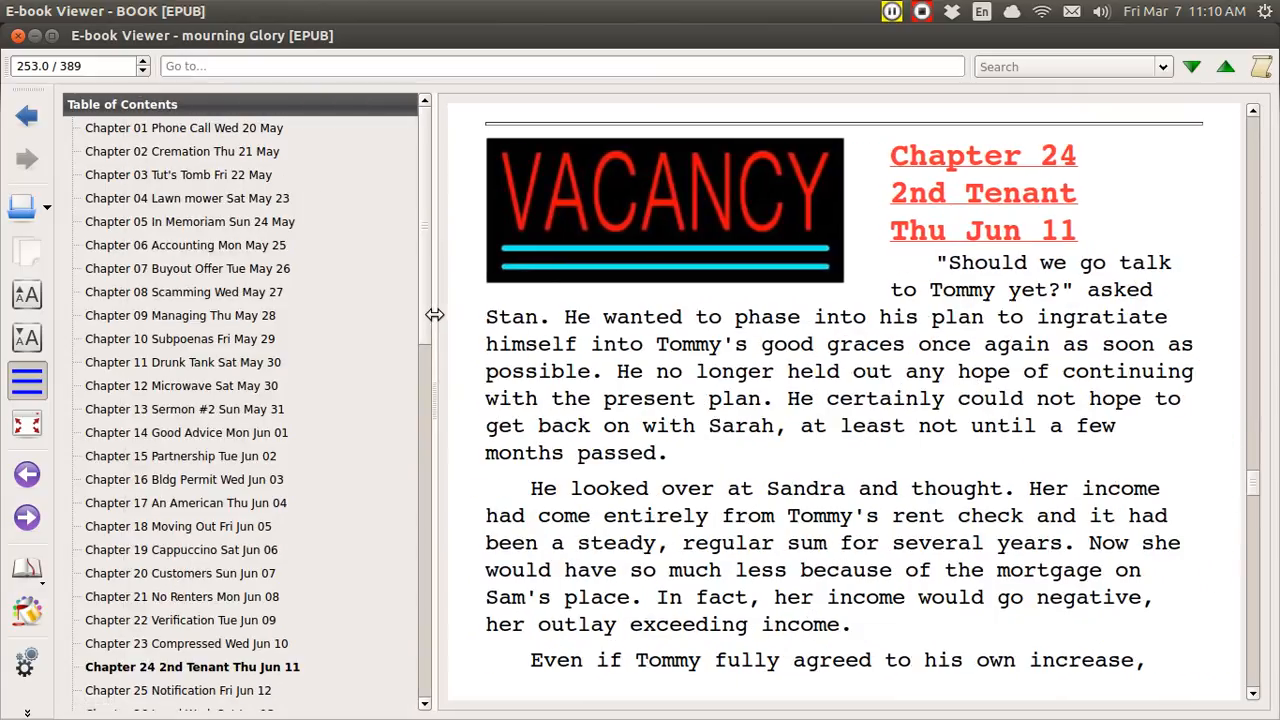
click(157, 388)
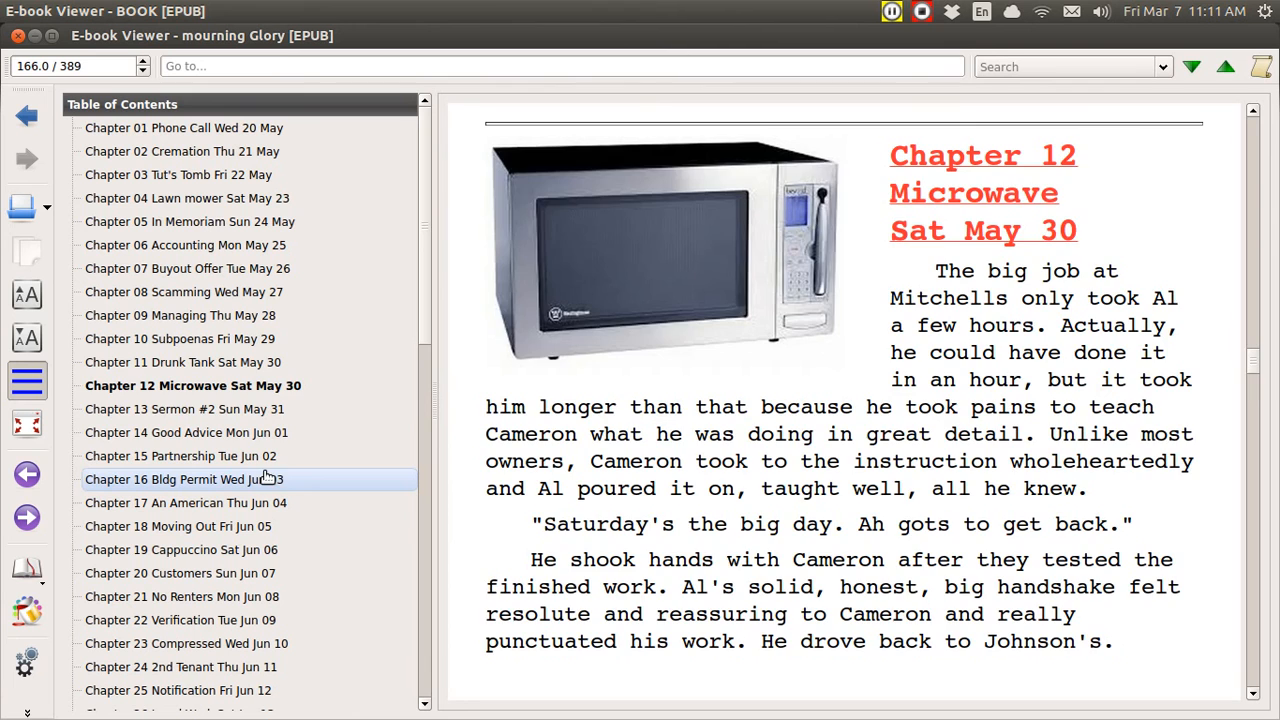
Look through the chapter openings from Chapter 13 to Chapter 27, comparing the three-line titles with their single-line contents entries.
key(ctrl+Page_Down)
key(ctrl+Page_Down)
key(ctrl+Page_Down)
key(ctrl+Page_Down)
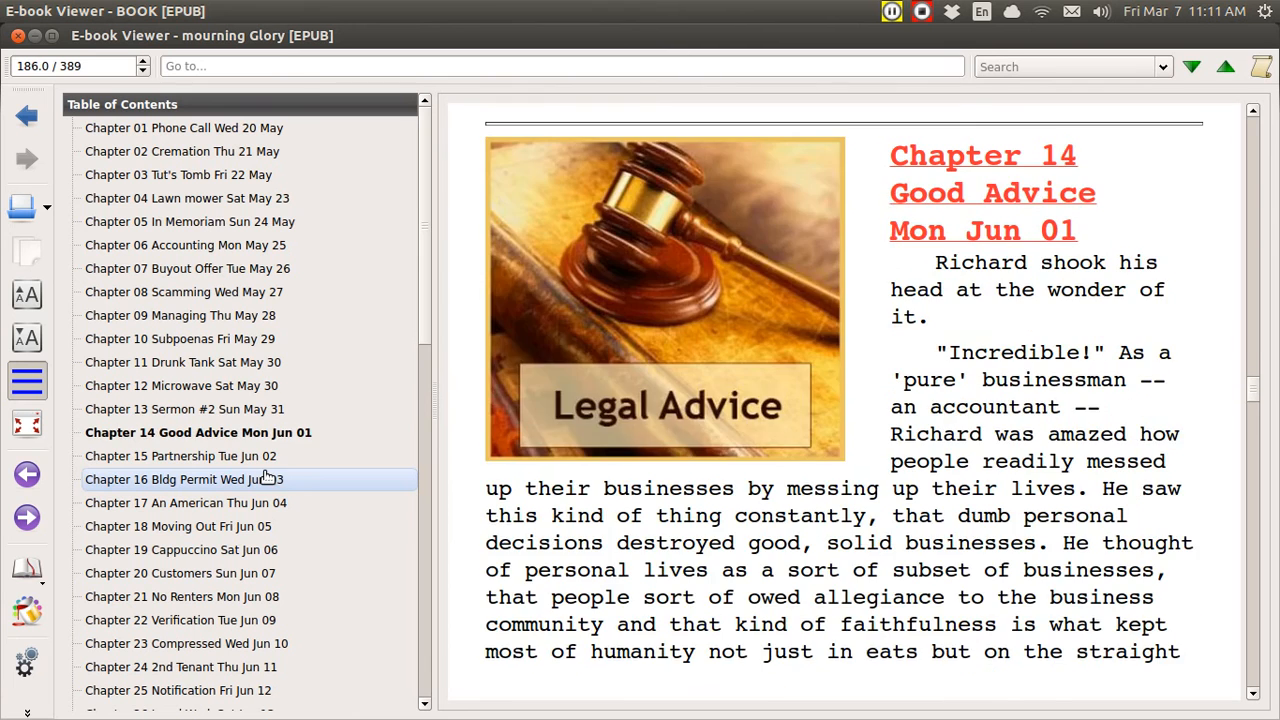
key(ctrl+Page_Down)
key(ctrl+Page_Down)
key(ctrl+Page_Down)
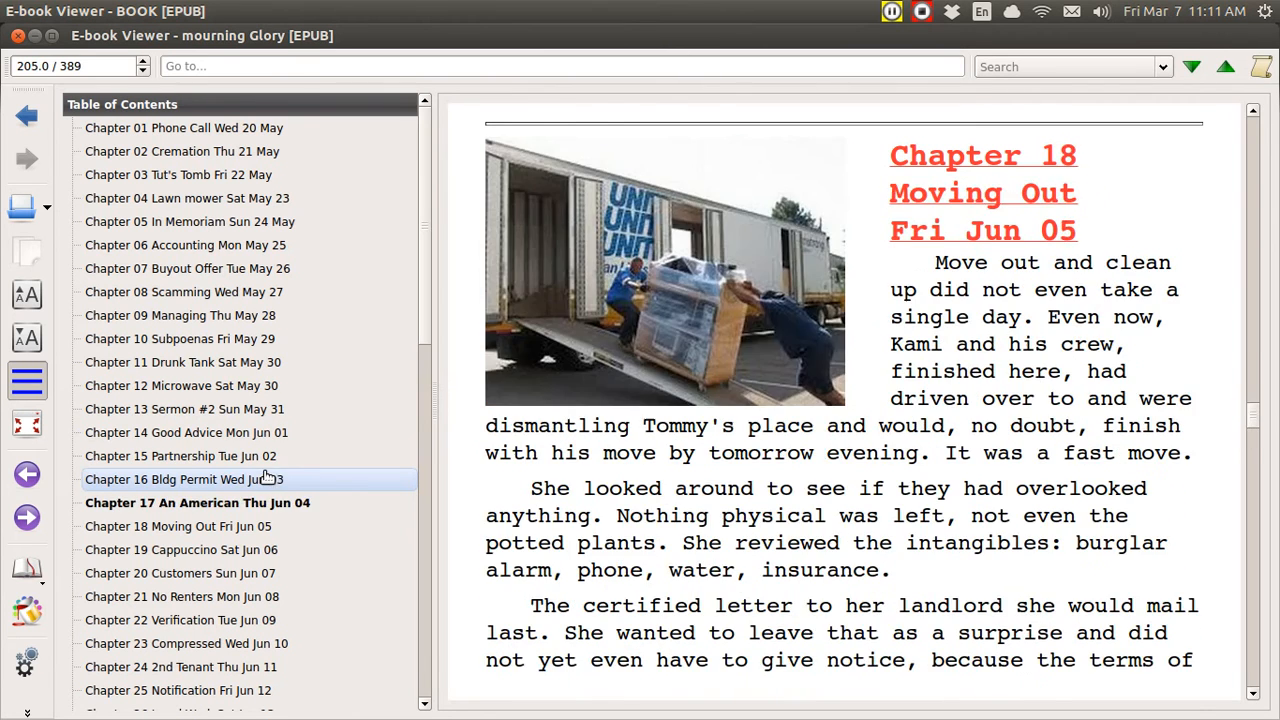
key(ctrl+Page_Down)
key(ctrl+Page_Down)
key(ctrl+Page_Down)
key(ctrl+Page_Down)
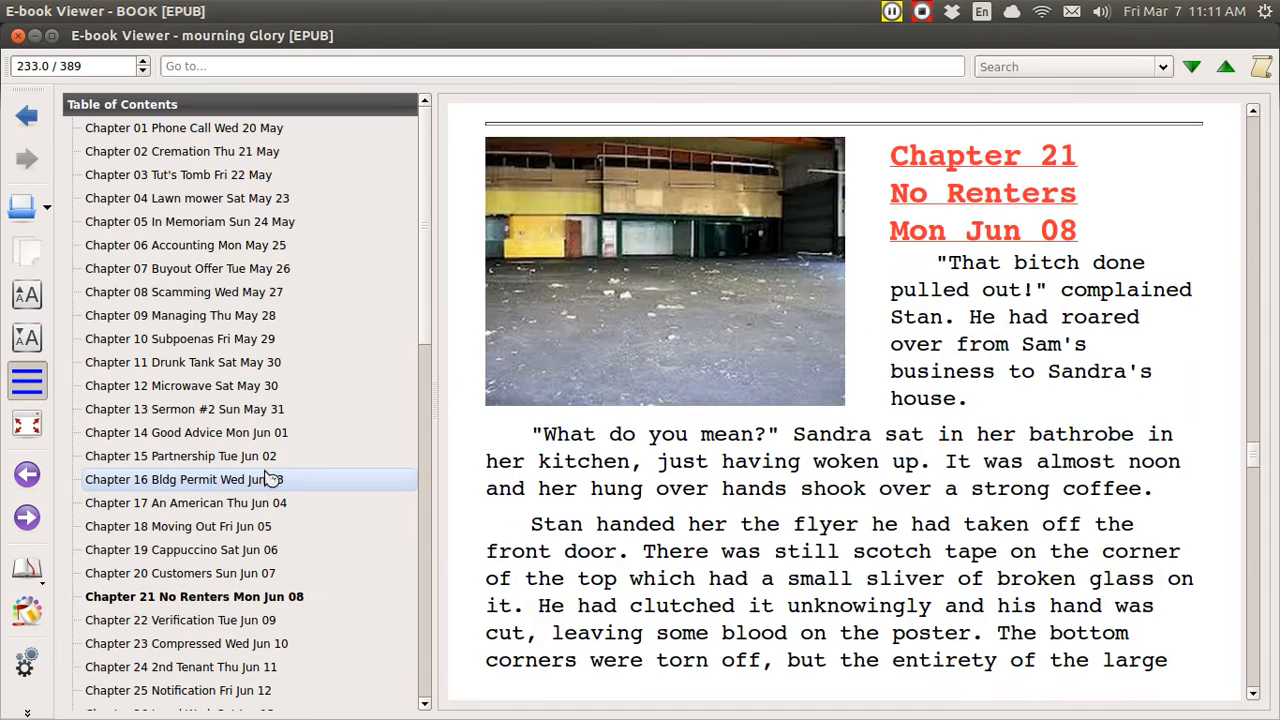
key(ctrl+Page_Down)
key(ctrl+Page_Down)
key(ctrl+Page_Down)
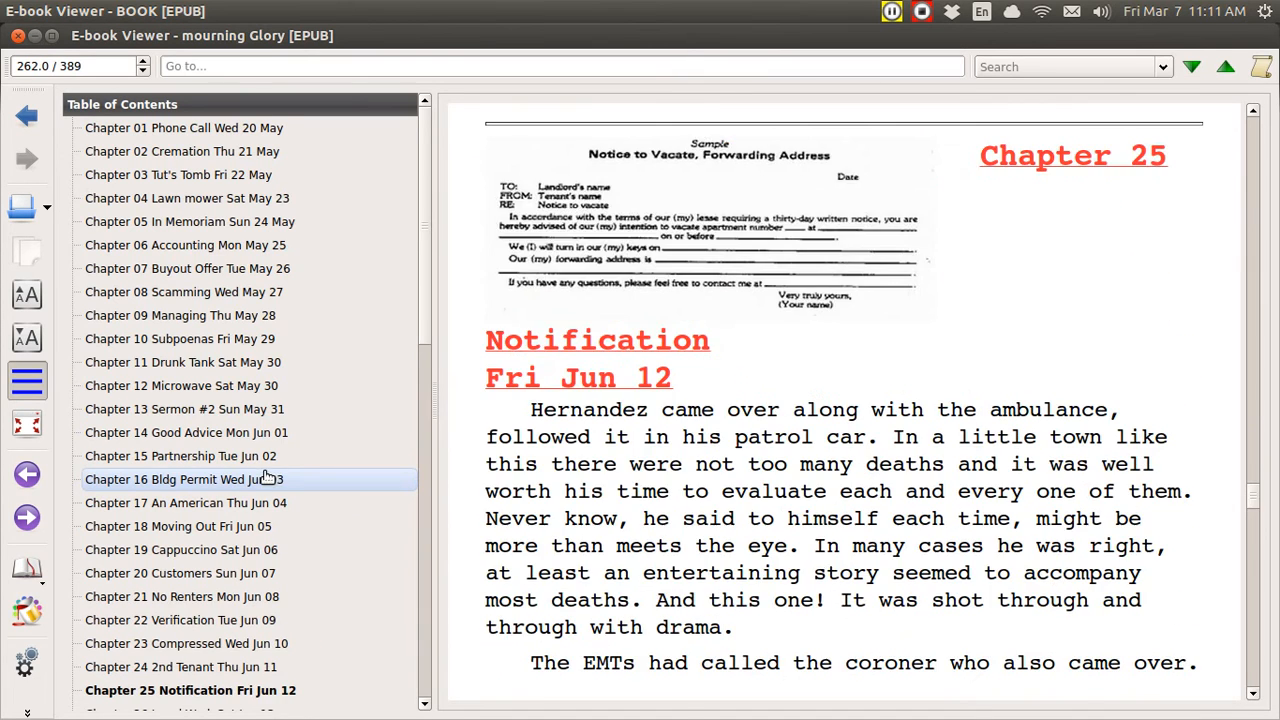
key(ctrl+Page_Down)
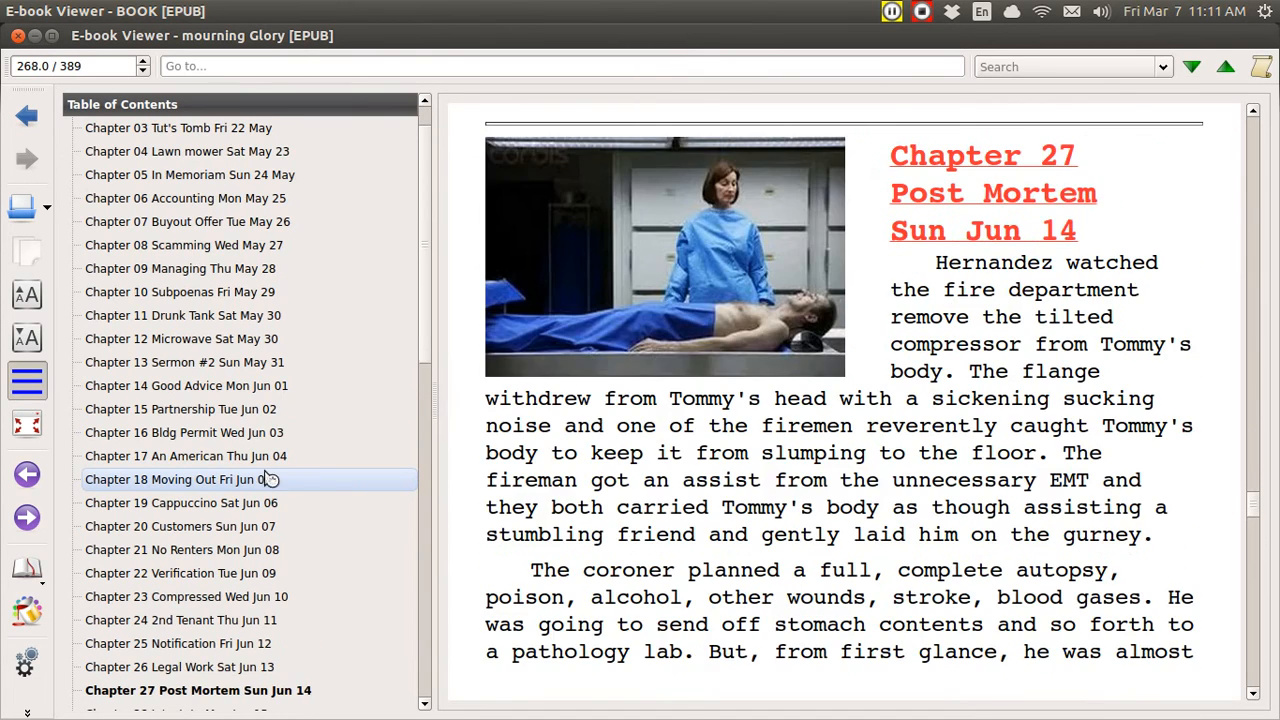
Return to Chapter 25 Notification and compare how its title wraps around the wide picture at smaller and larger font sizes.
key(ctrl+Page_Up)
key(ctrl+Page_Up)
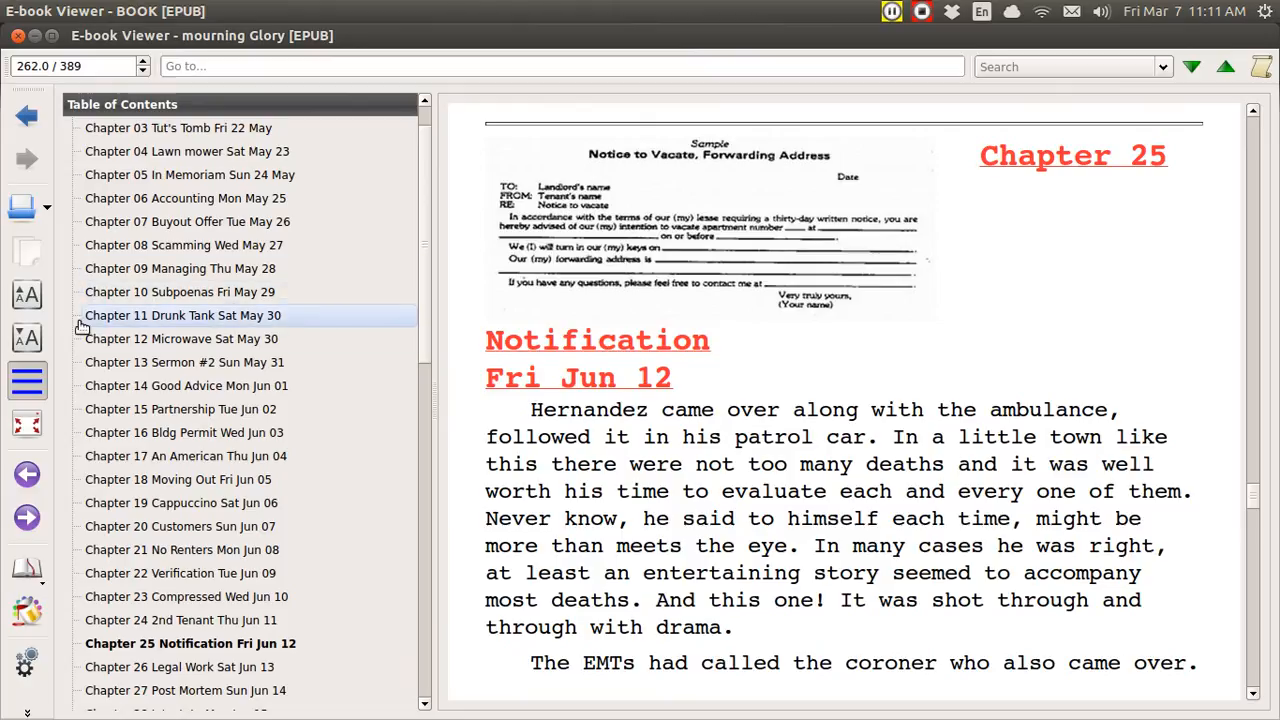
click(30, 343)
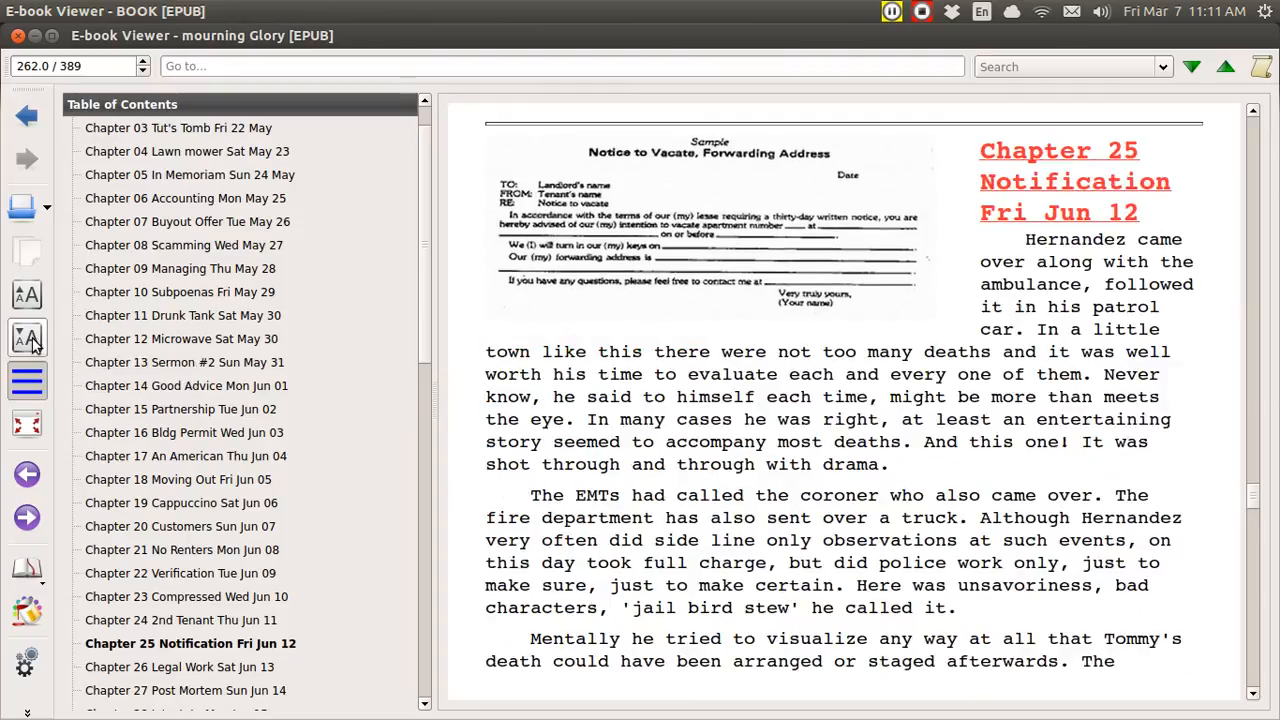
click(31, 302)
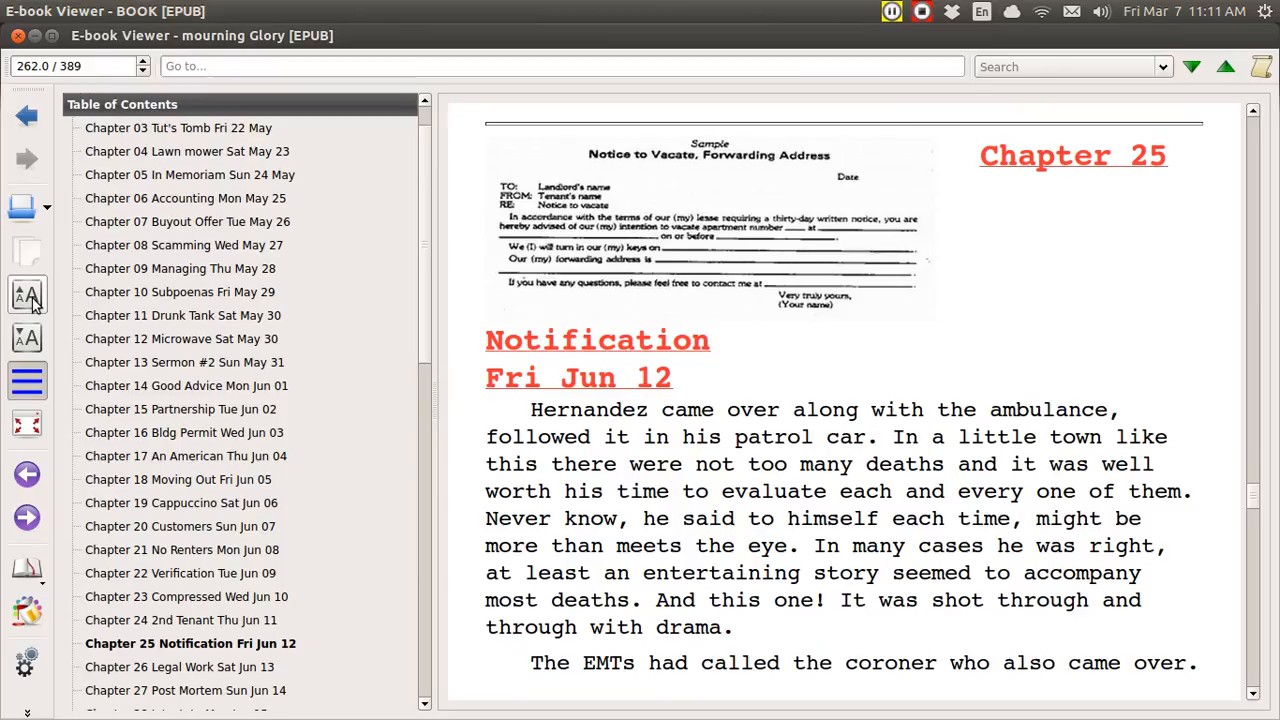
click(31, 302)
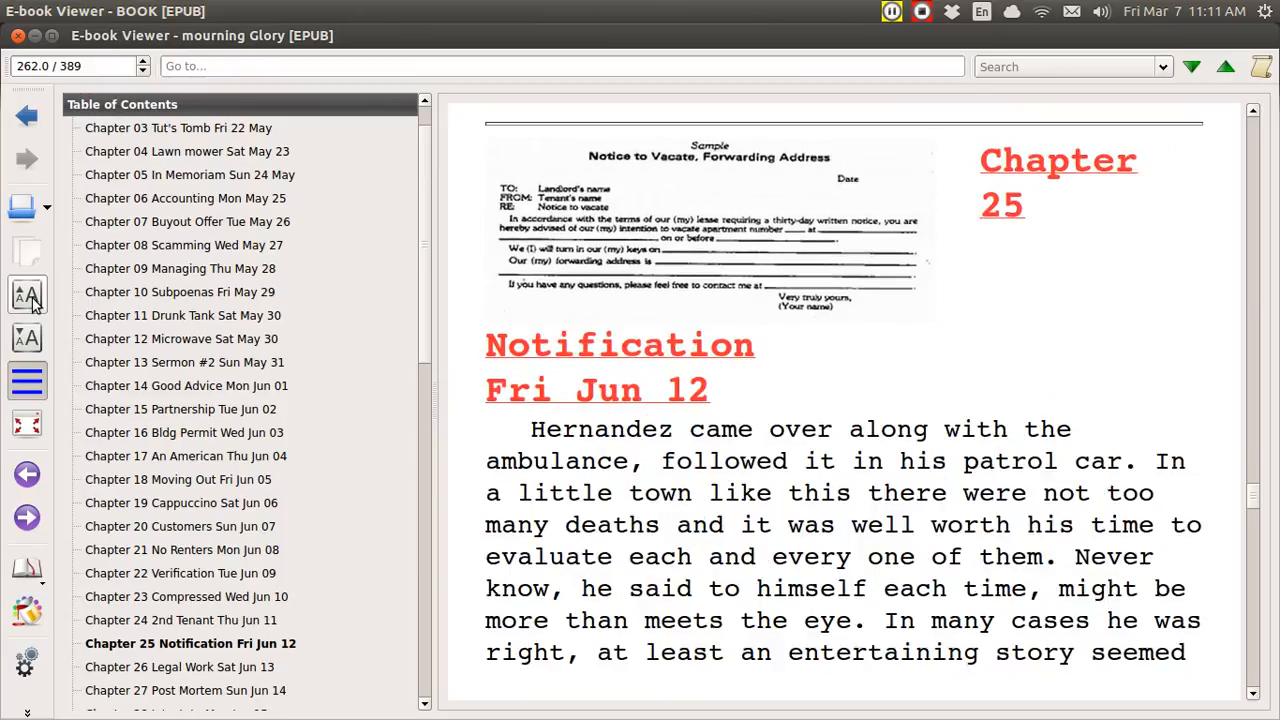
click(31, 302)
click(31, 302)
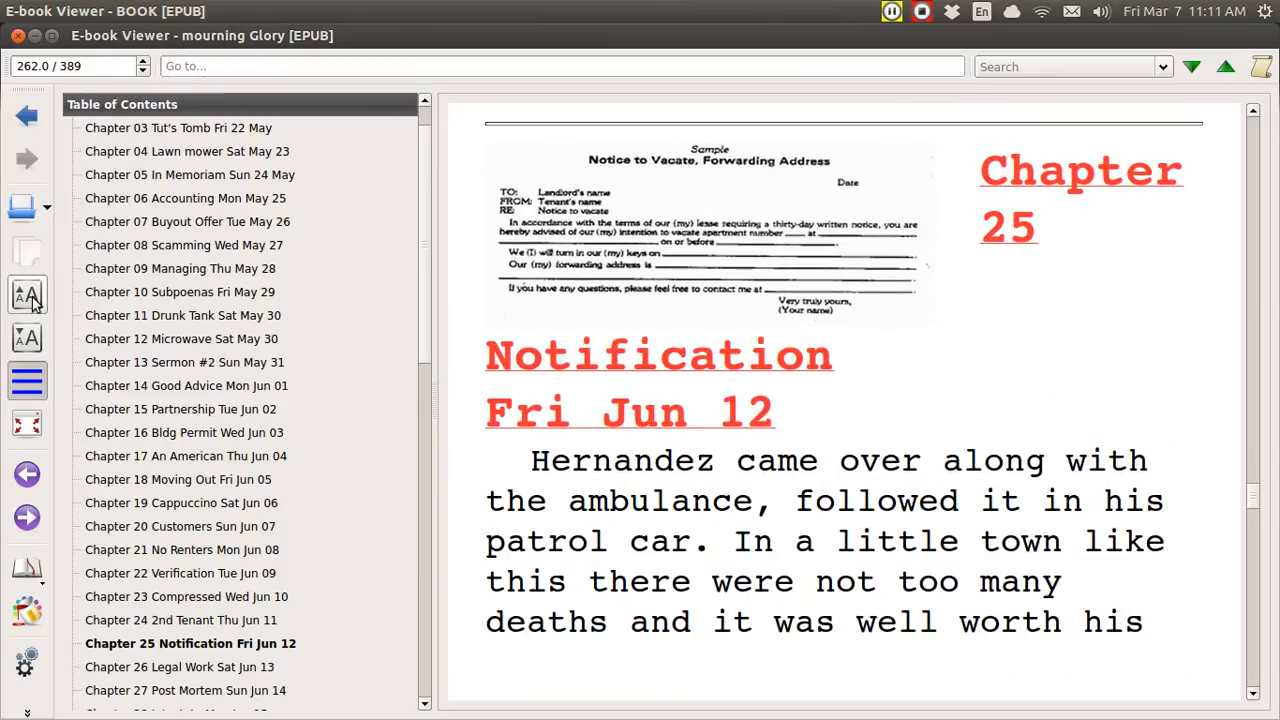
click(31, 302)
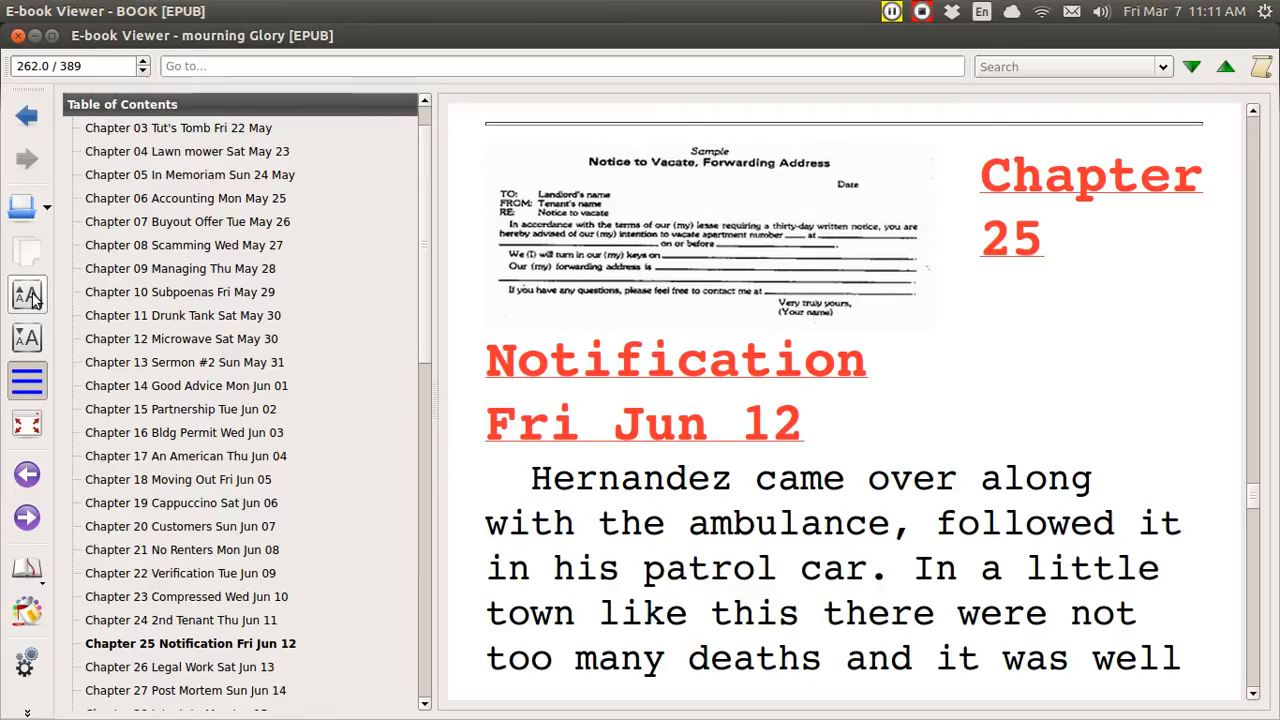
click(28, 338)
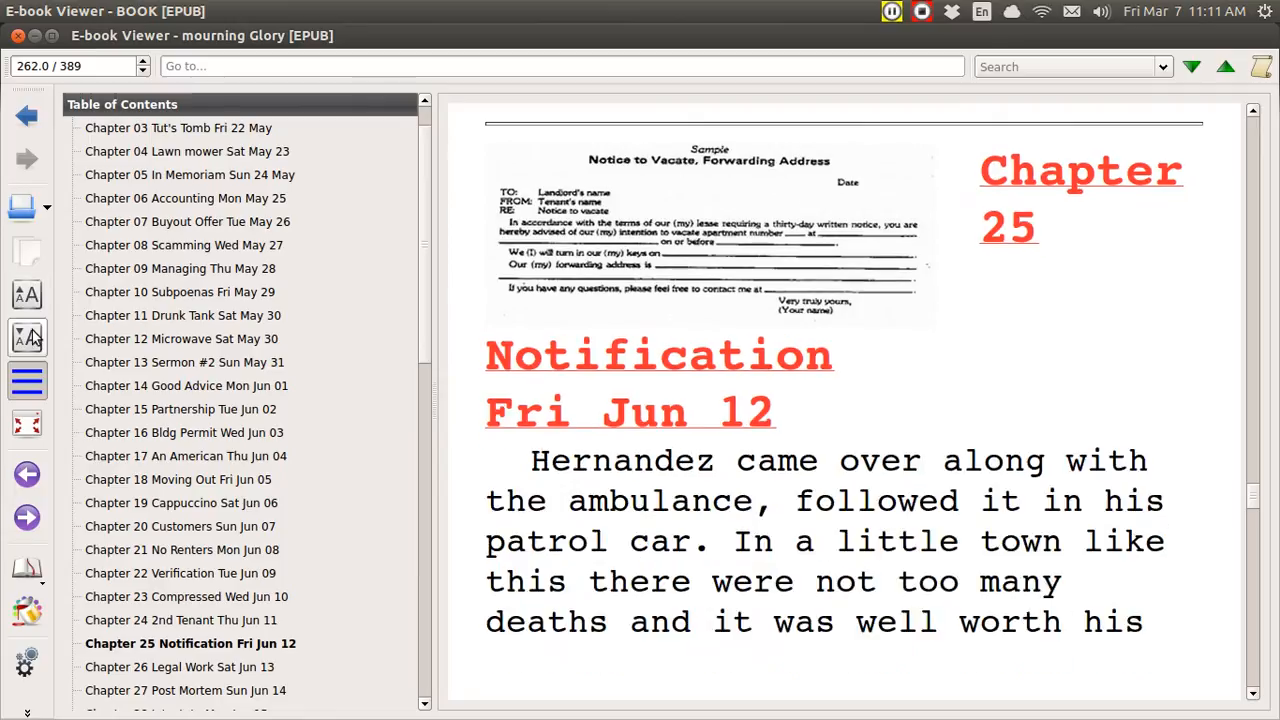
click(28, 338)
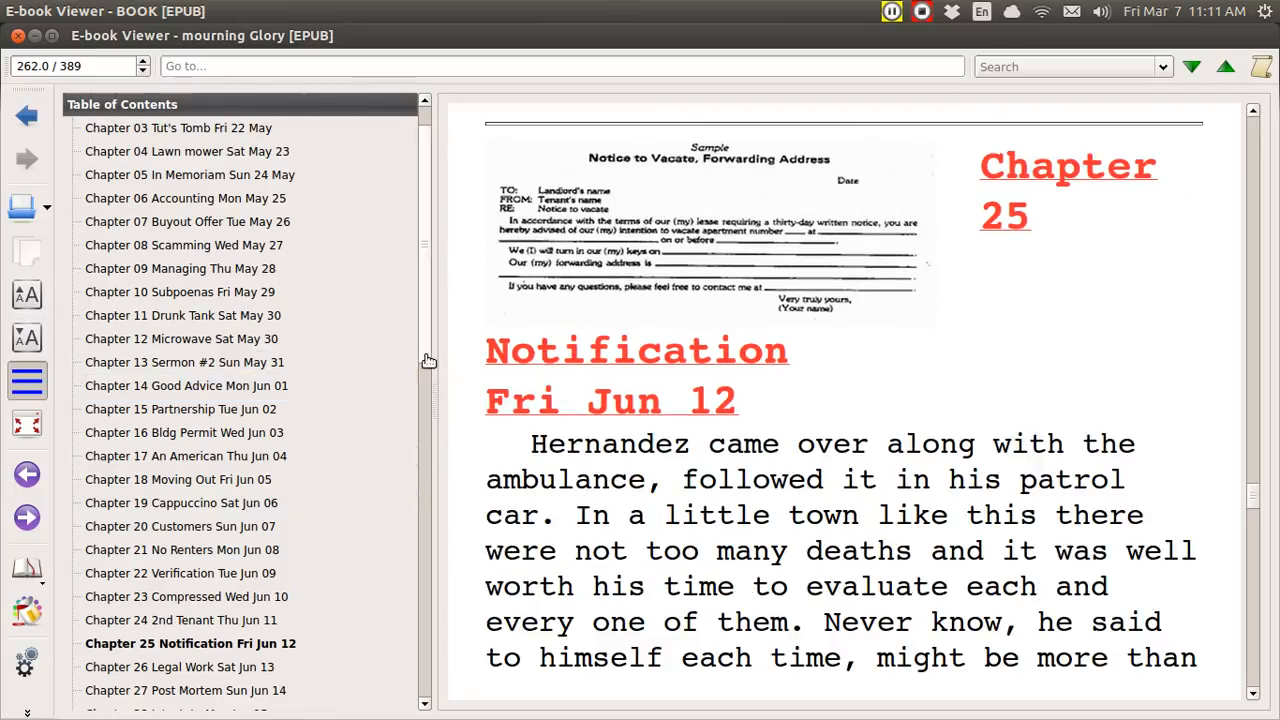
Open the Special Dedication section from the end of the contents and examine the picture layout of the sections through Gold for Steam.
drag(428, 360, 427, 677)
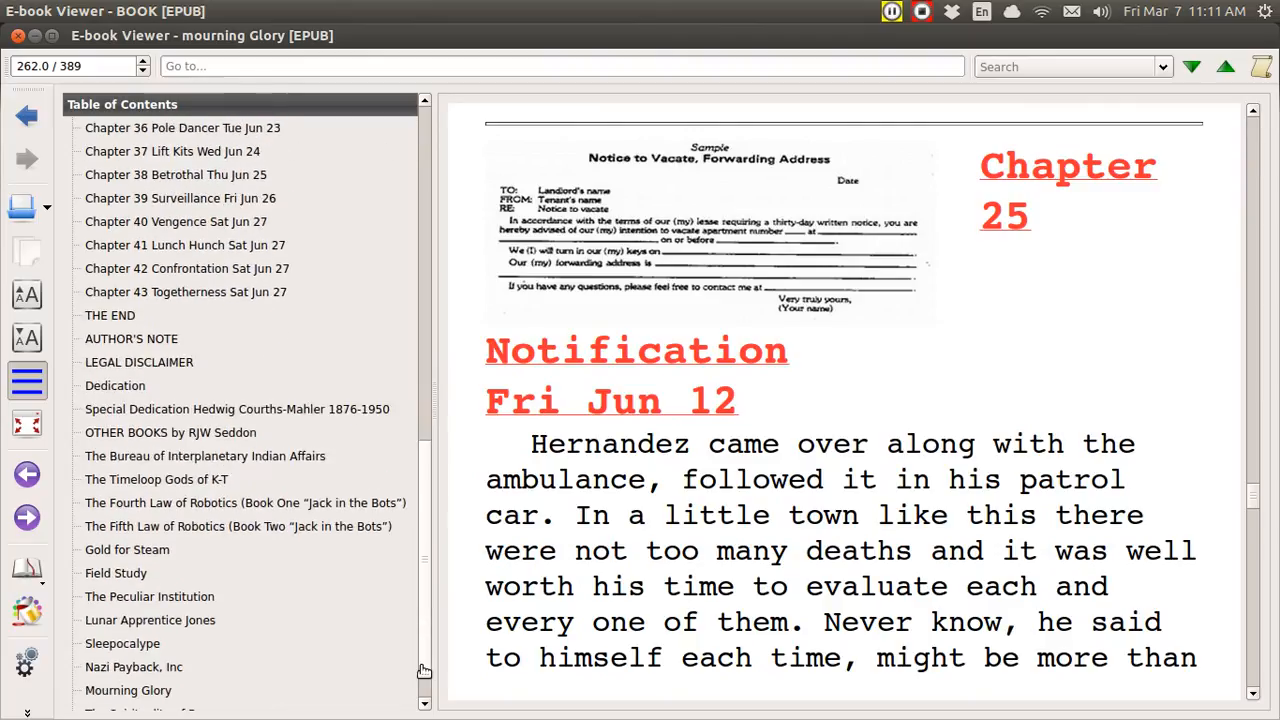
click(186, 418)
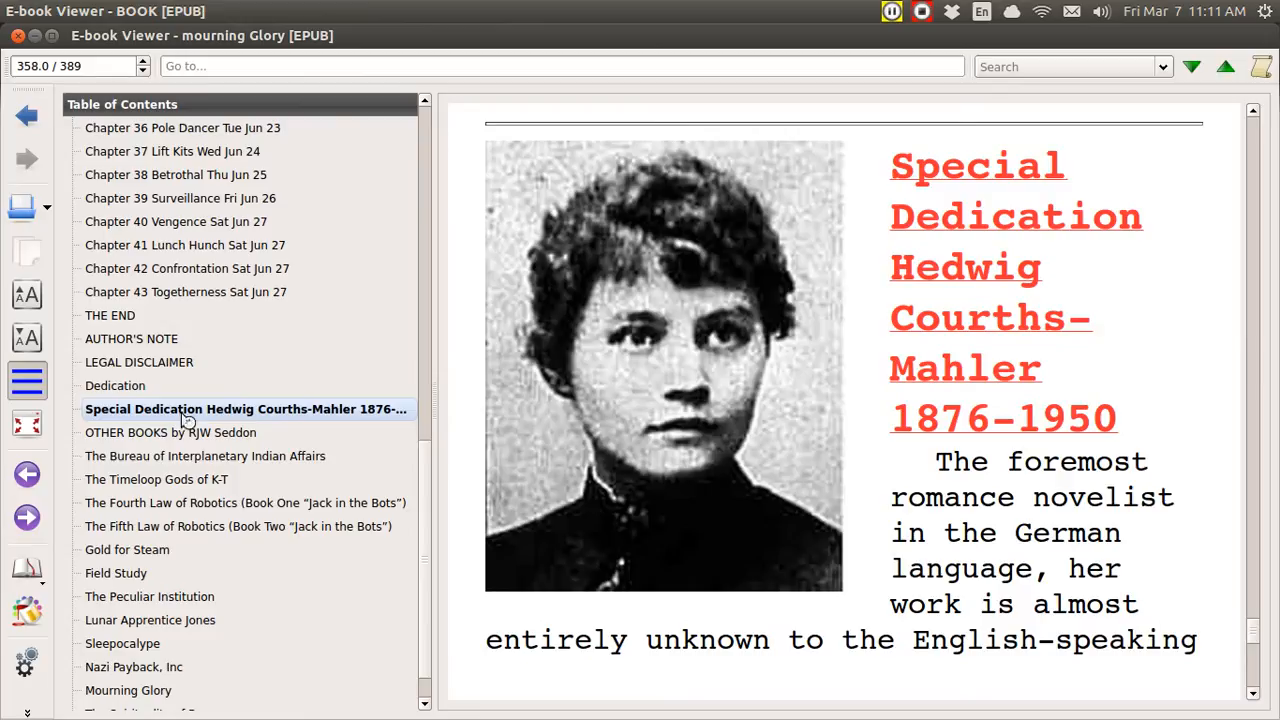
key(ctrl+Page_Down)
key(ctrl+Page_Down)
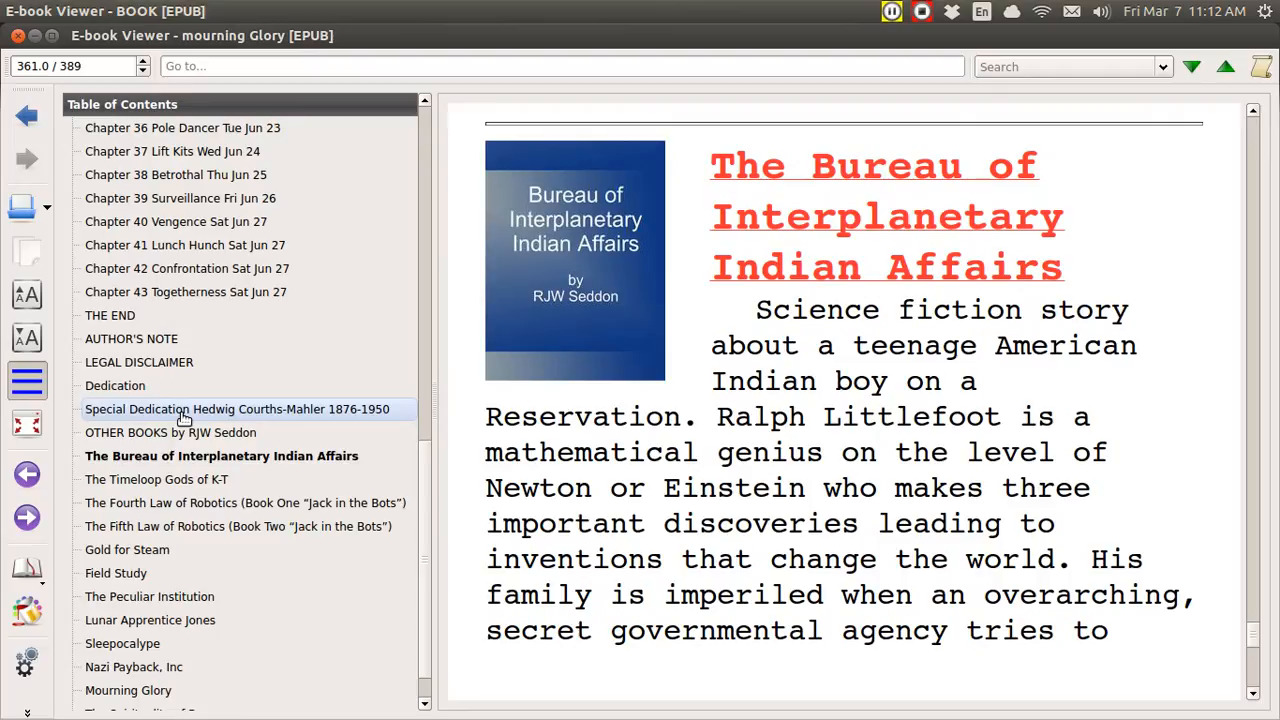
key(ctrl+Page_Down)
key(ctrl+Page_Down)
key(ctrl+Page_Down)
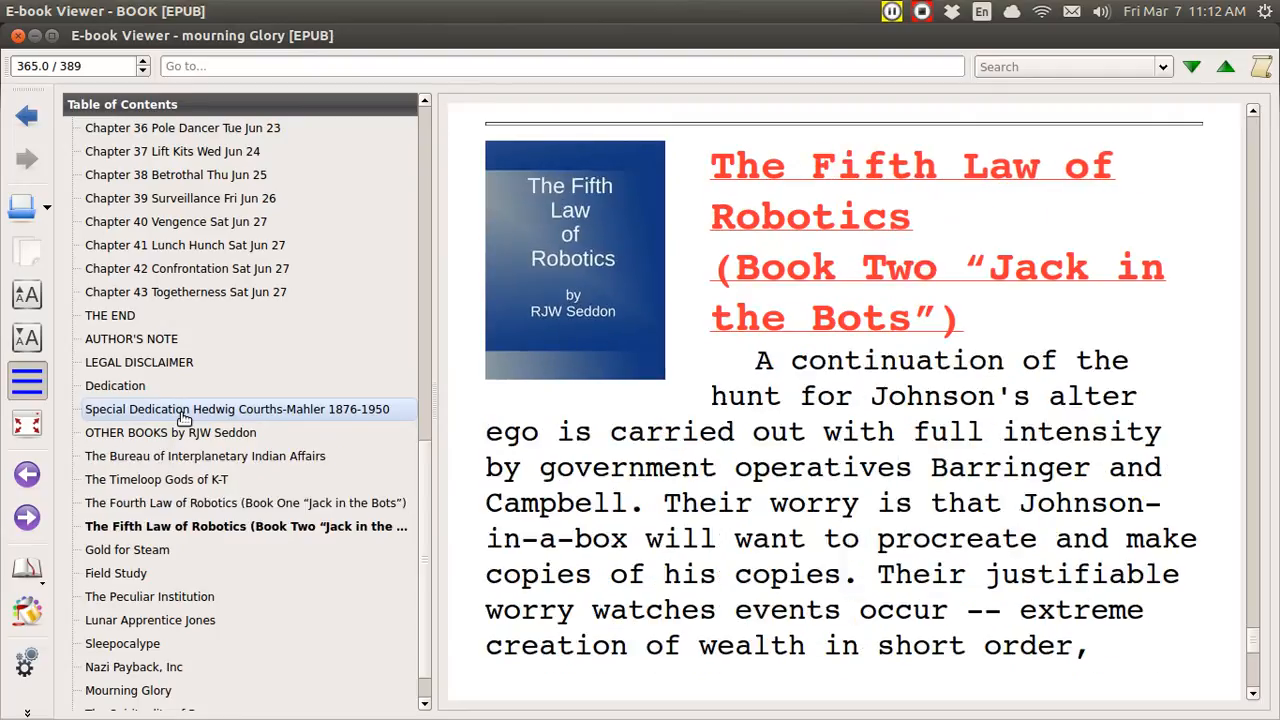
key(ctrl+Page_Down)
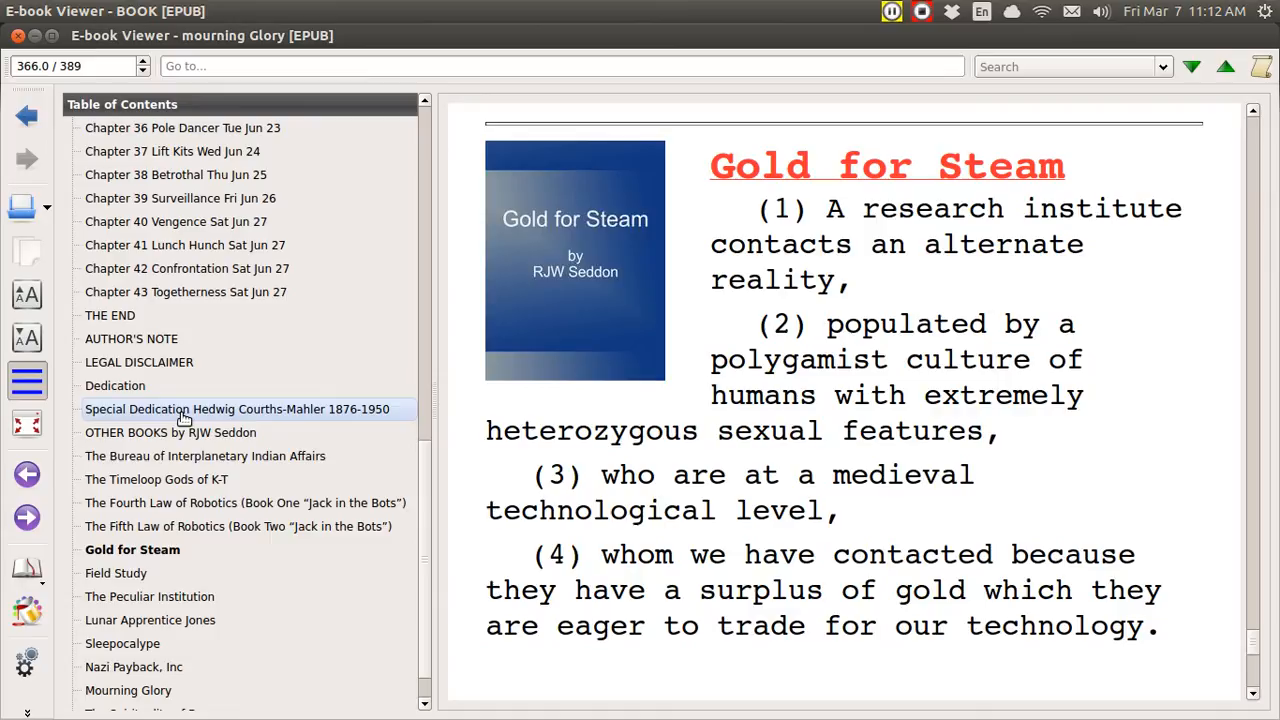
Look through the book blurbs from Field Study to Nazi Payback, Inc, checking their picture layout, and close the e-book.
key(ctrl+Page_Down)
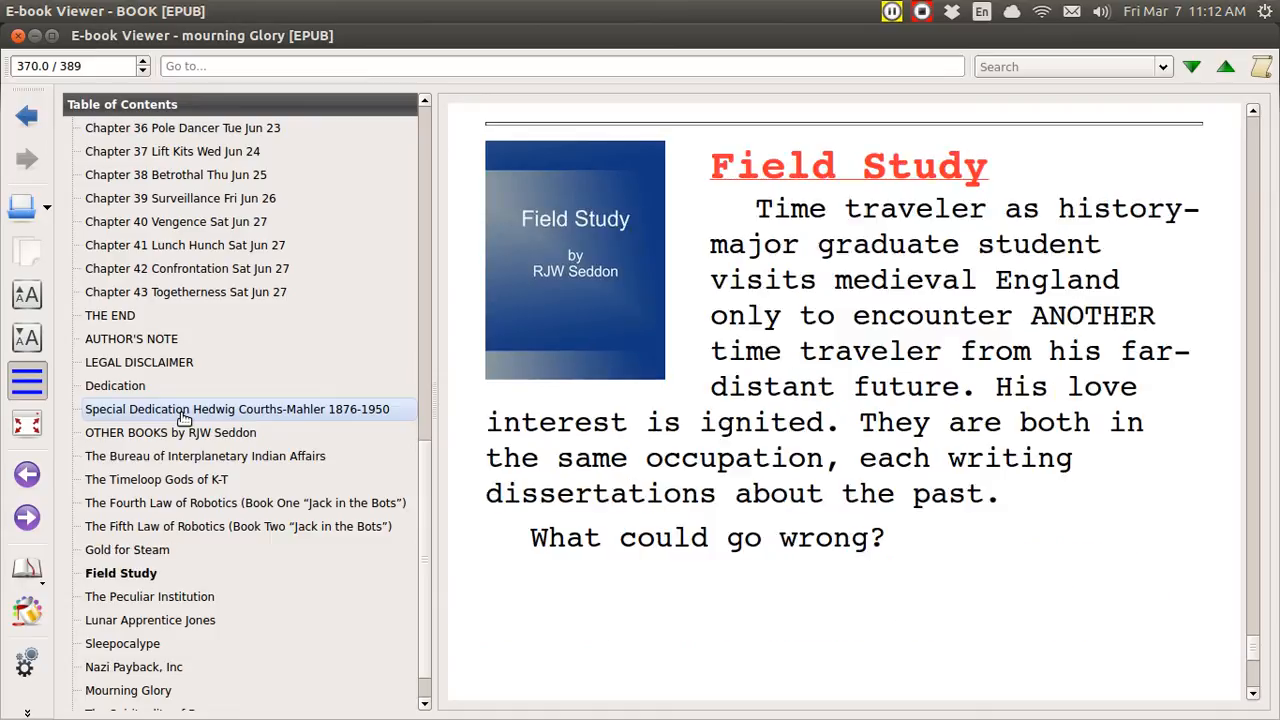
key(ctrl+Page_Down)
key(ctrl+Page_Down)
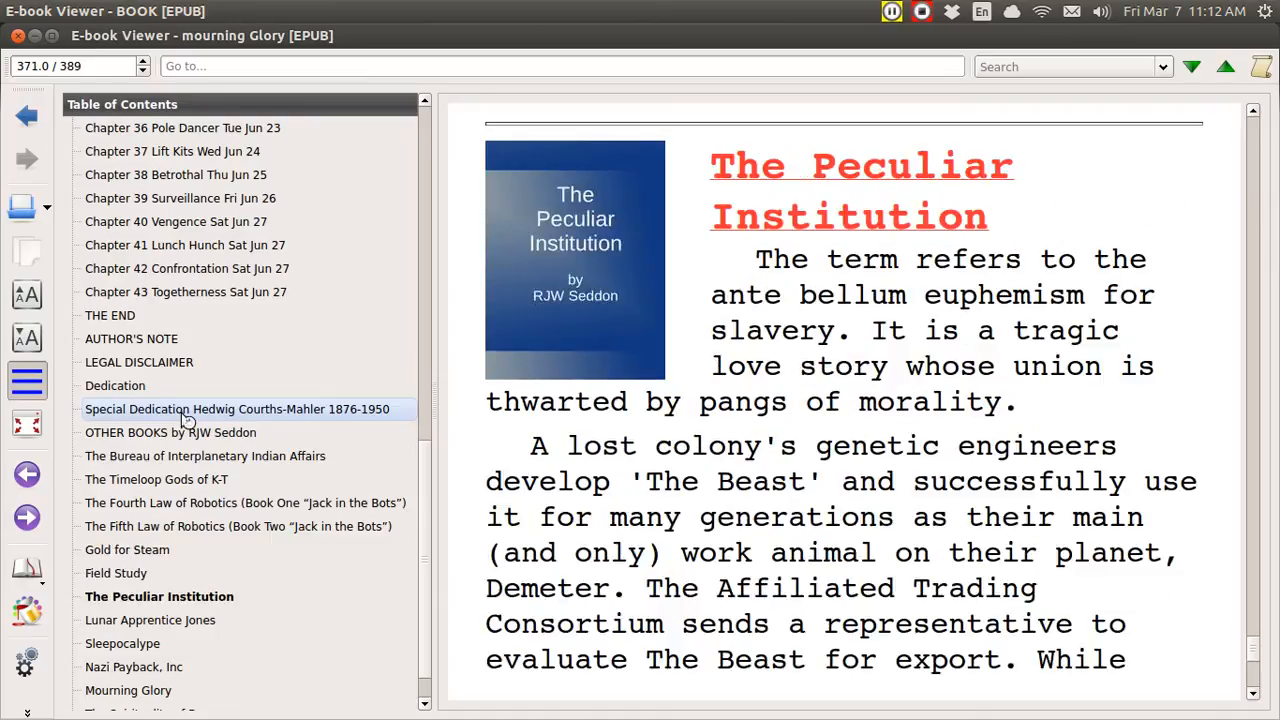
key(ctrl+Page_Down)
key(ctrl+Page_Down)
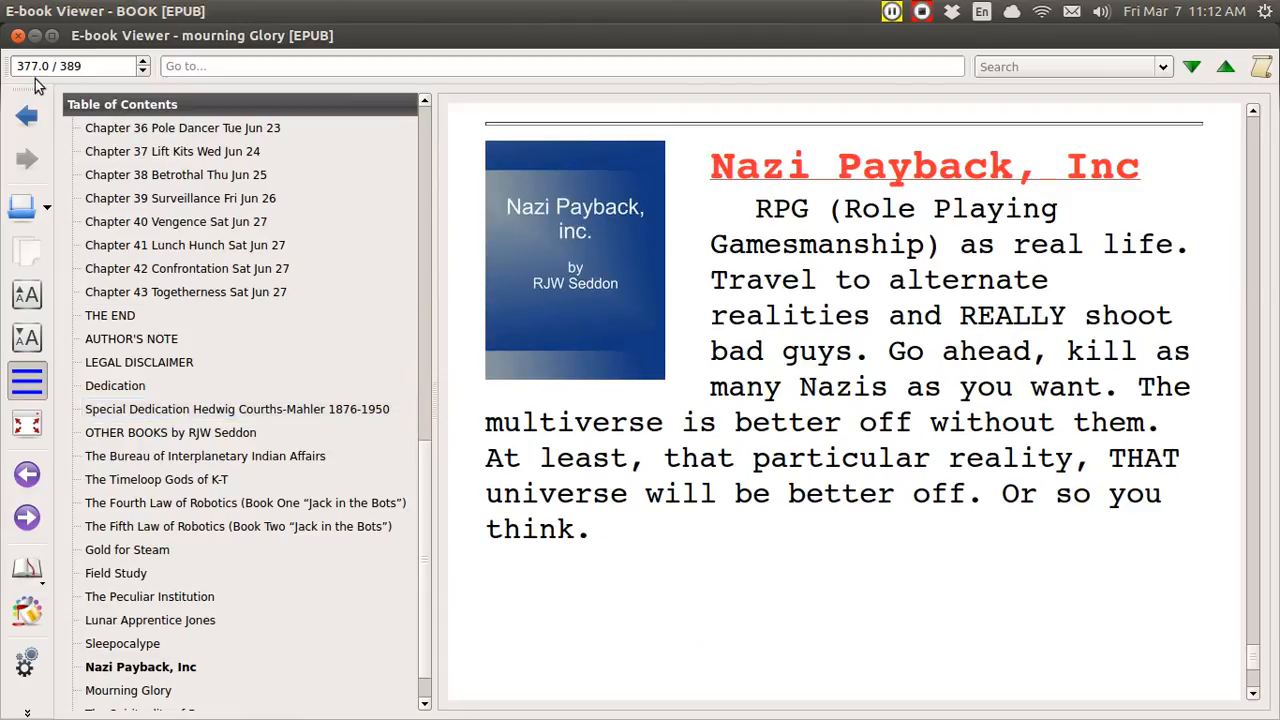
click(18, 36)
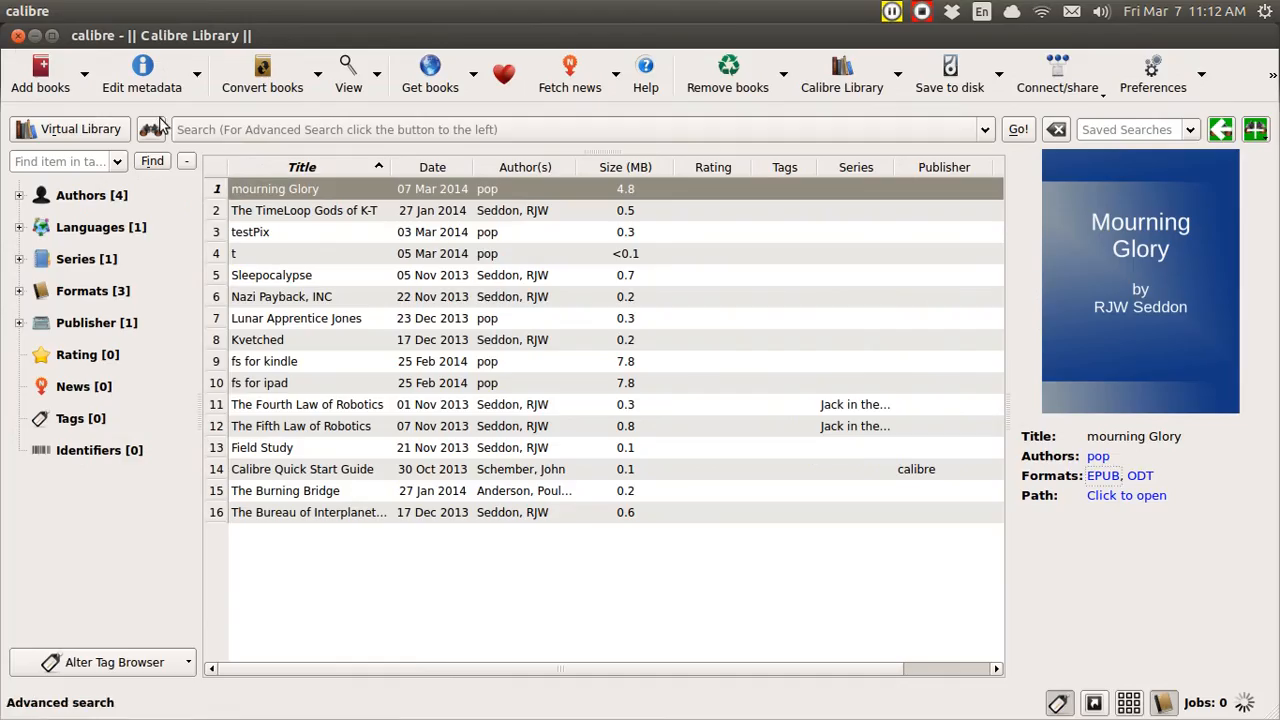
Permanently delete the mourning Glory book from the calibre library.
click(213, 190)
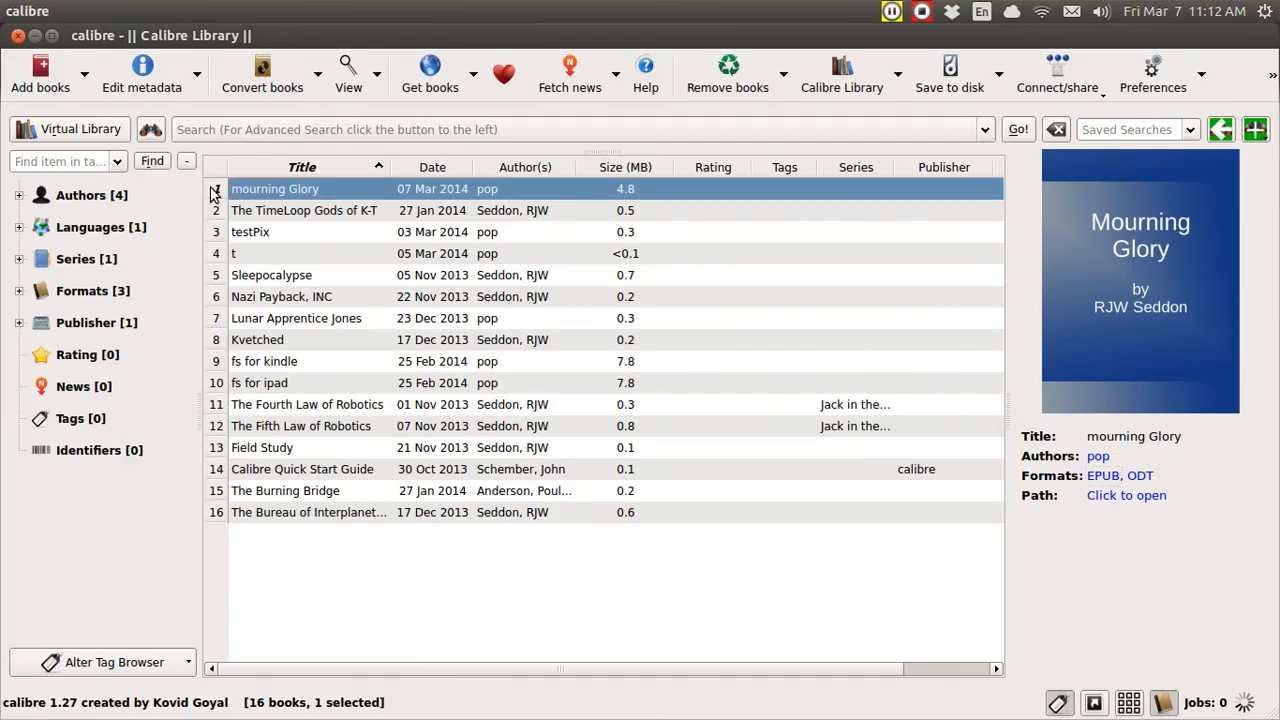
key(Delete)
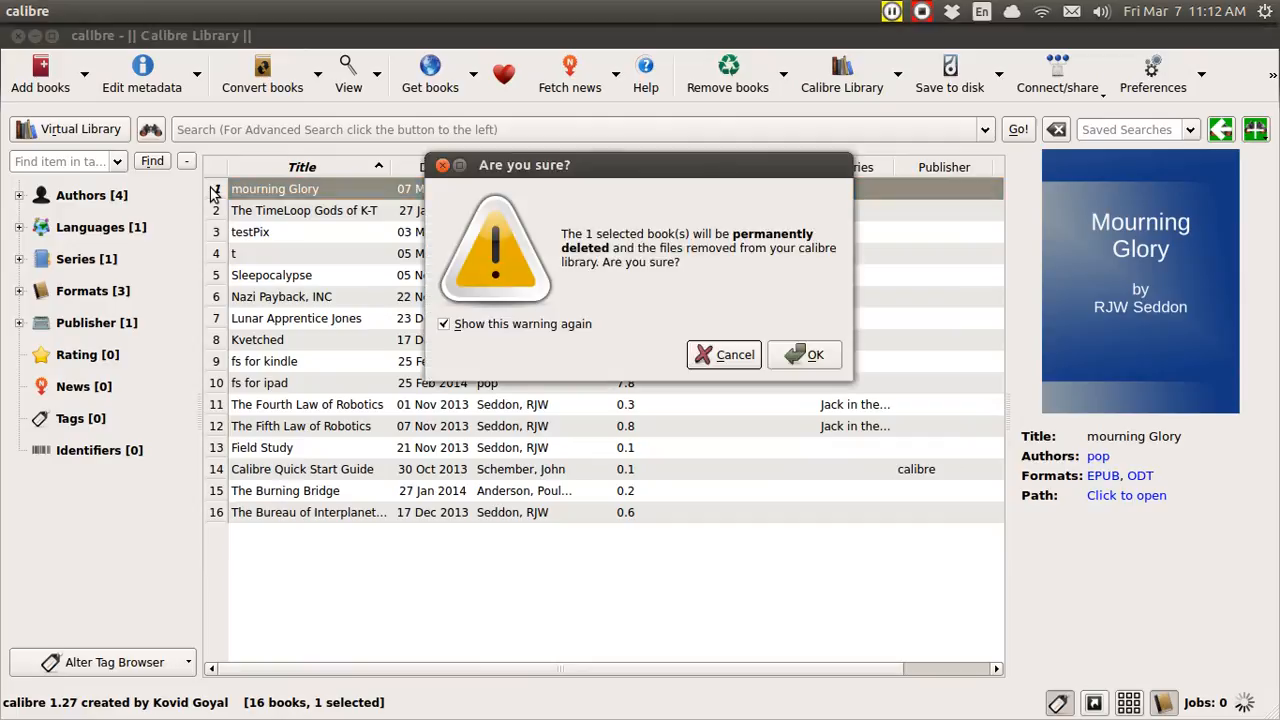
key(Tab)
key(Return)
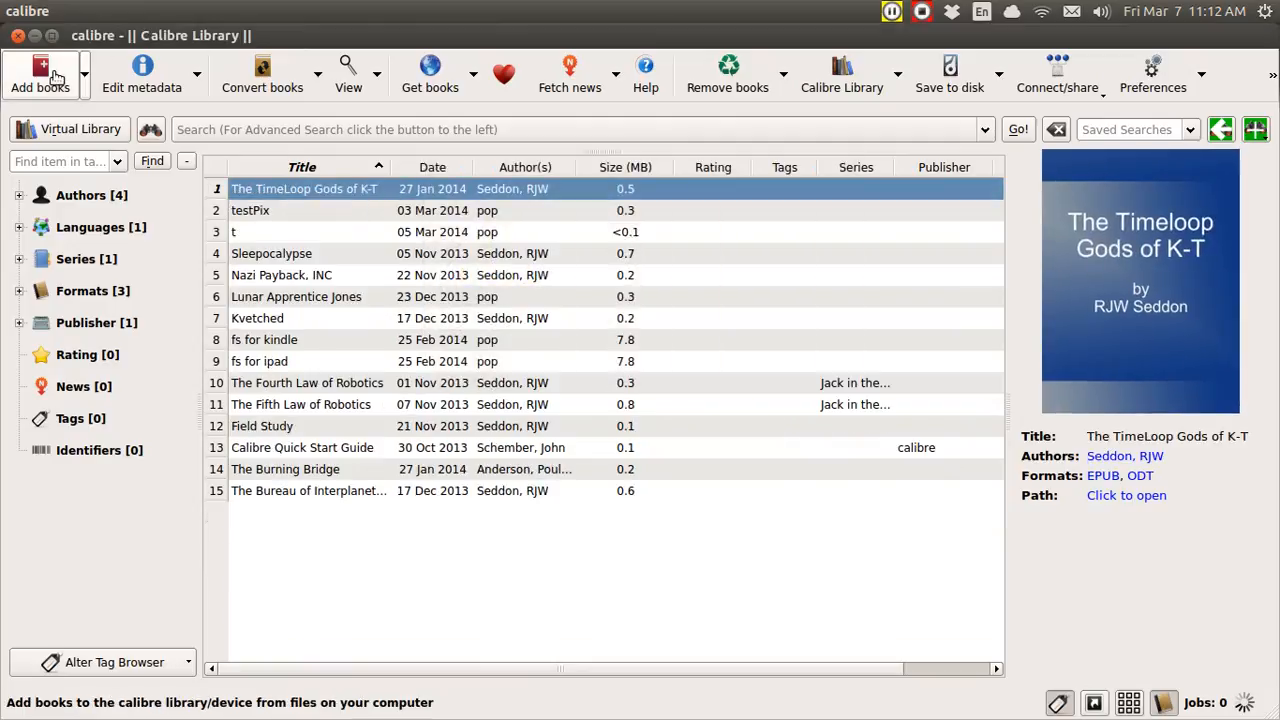
Add mourning Glory.odt from the mourning glory folder to the library.
click(52, 74)
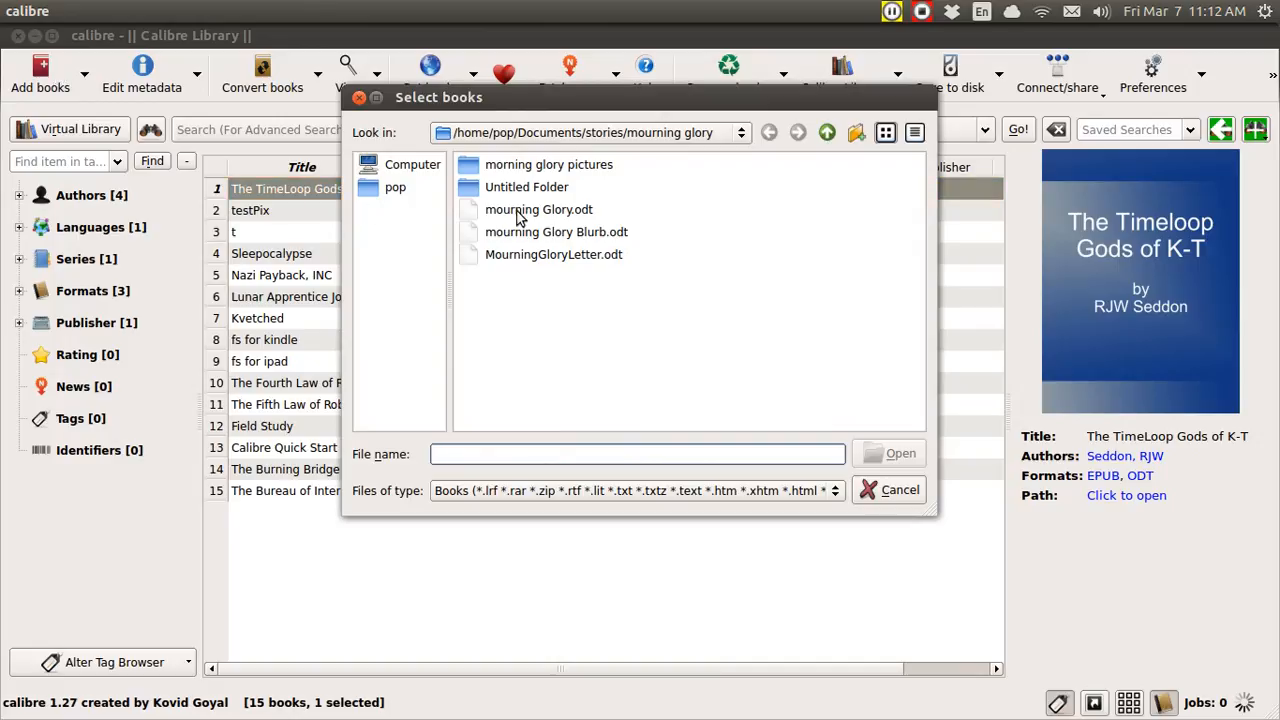
click(518, 212)
click(890, 456)
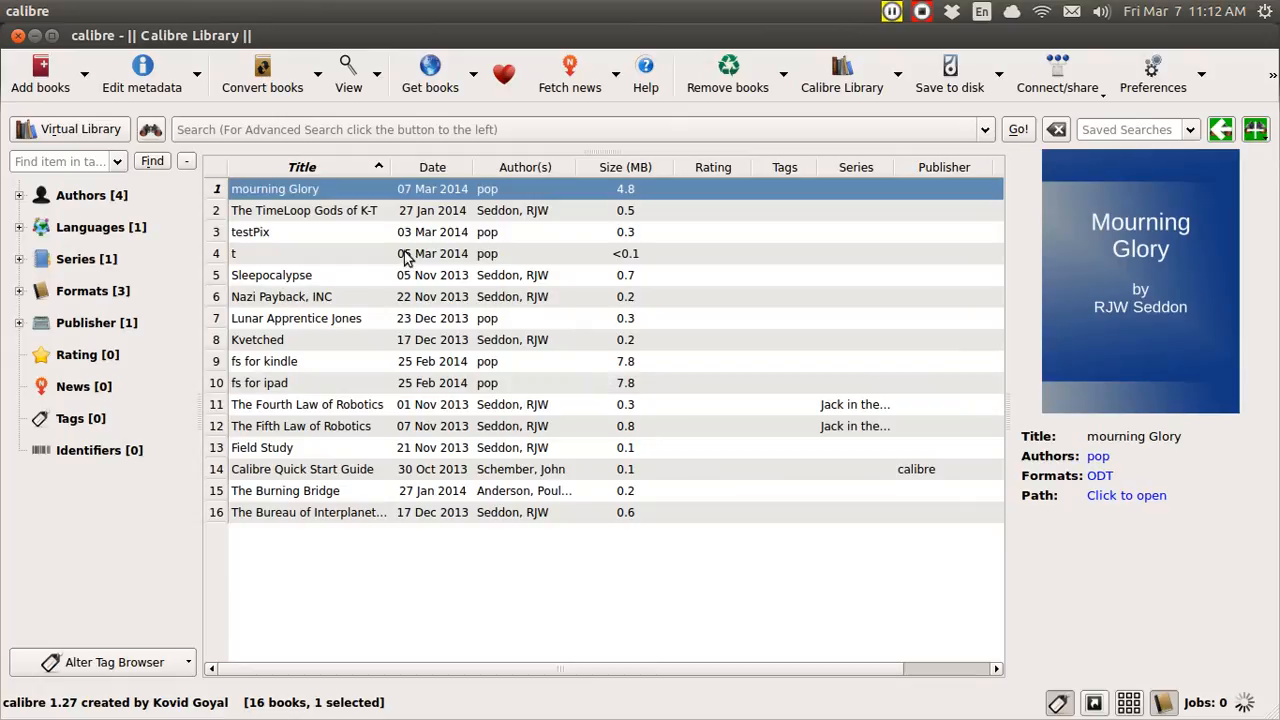
Convert mourning Glory from ODT to EPUB with the structure detection chapter mark set to none.
click(291, 76)
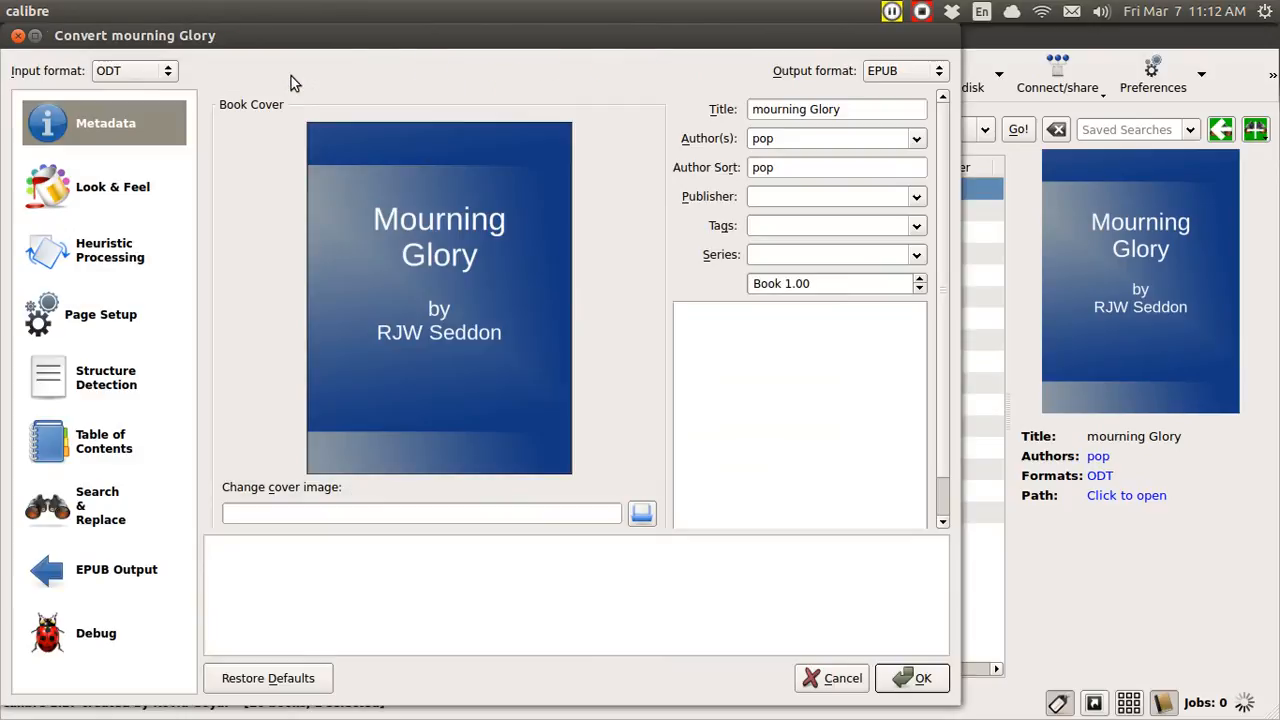
click(113, 381)
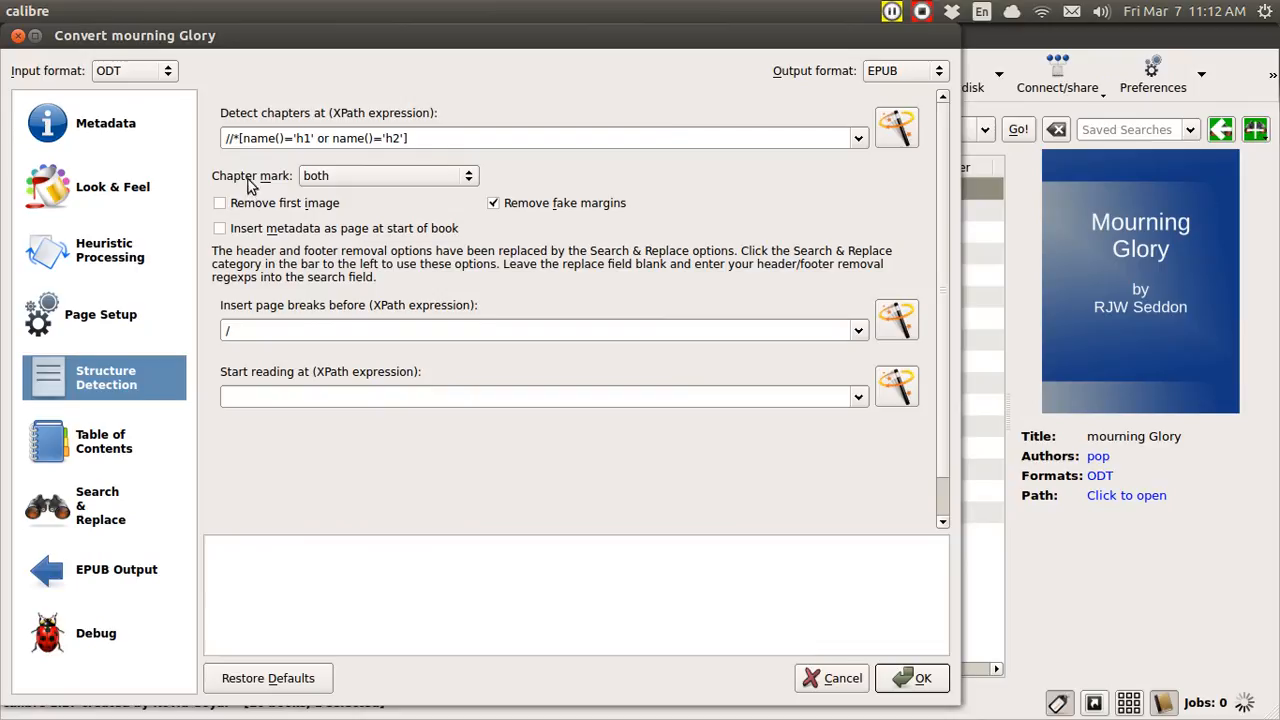
mouse_move(276, 186)
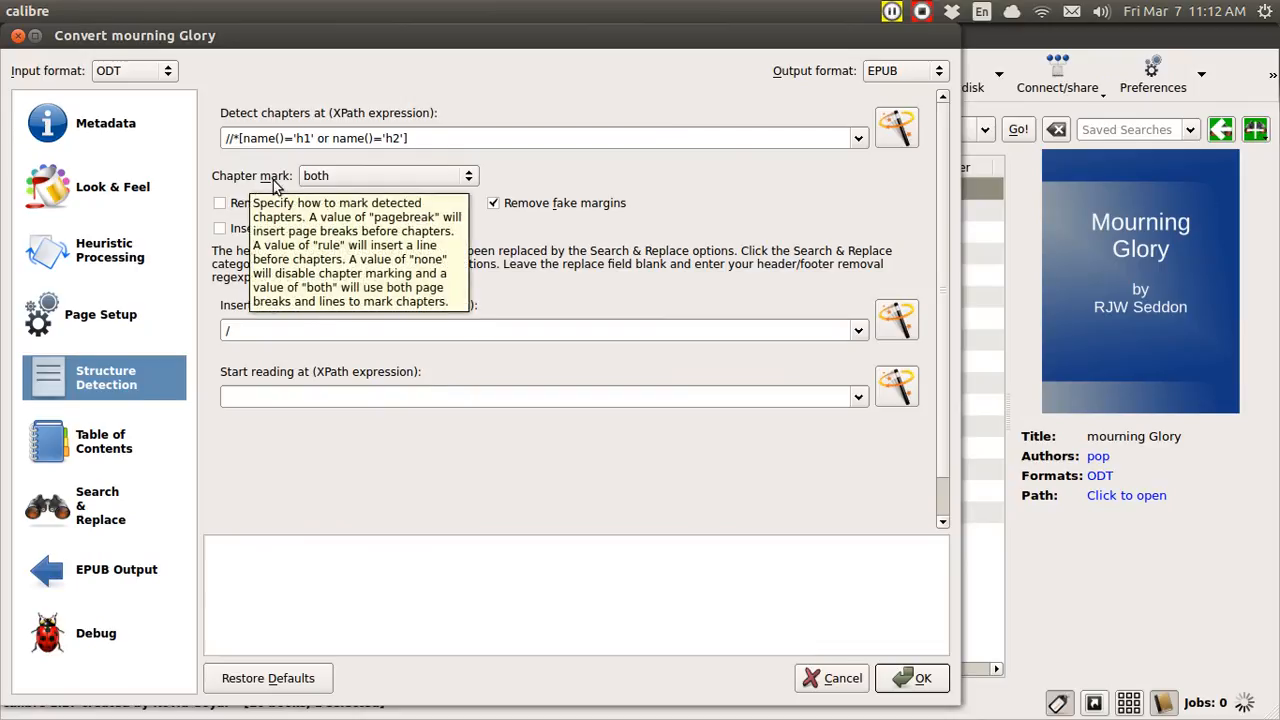
click(470, 178)
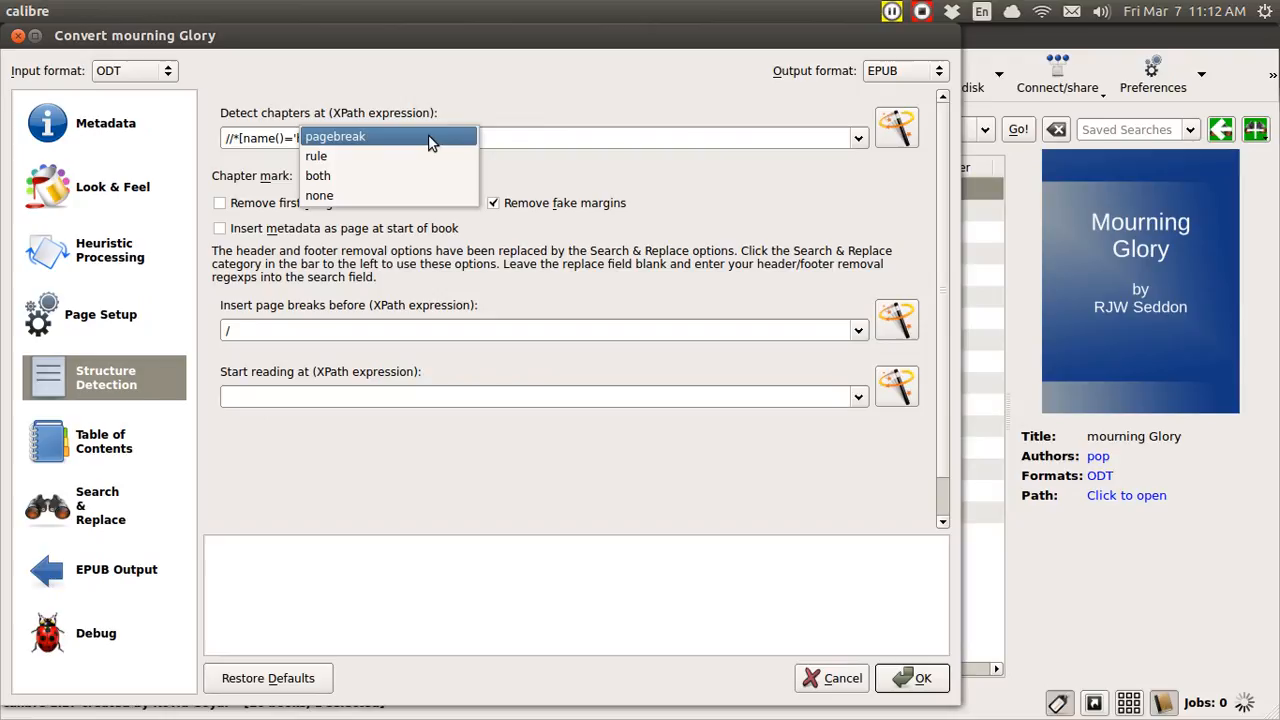
click(428, 196)
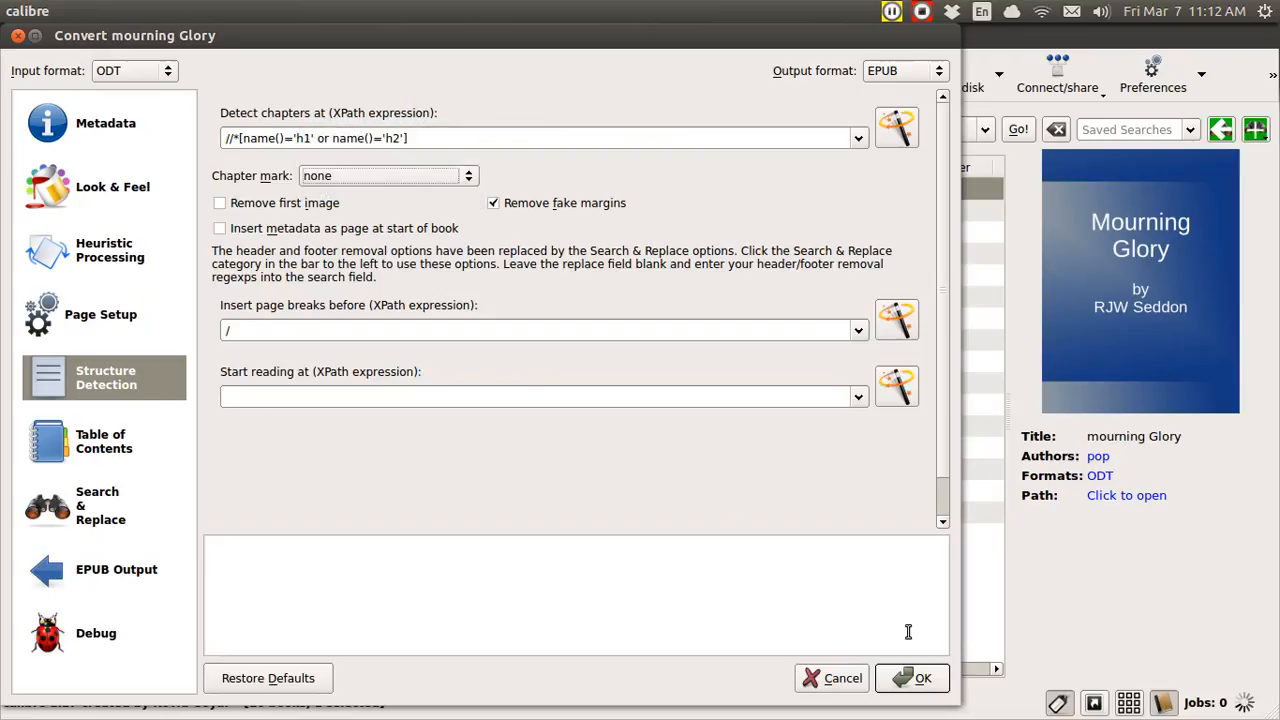
click(913, 680)
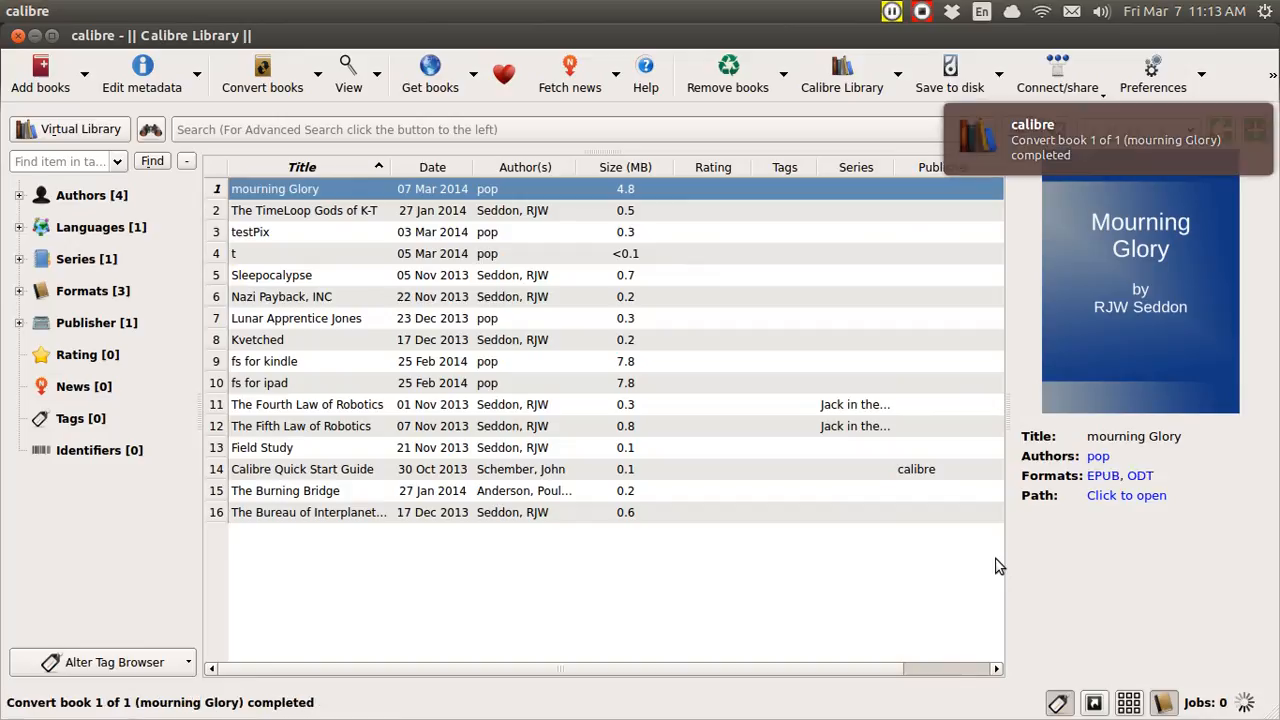
Open the new mourning Glory EPUB and examine the page and picture layout from the cover to the end of Chapter 01.
click(1063, 499)
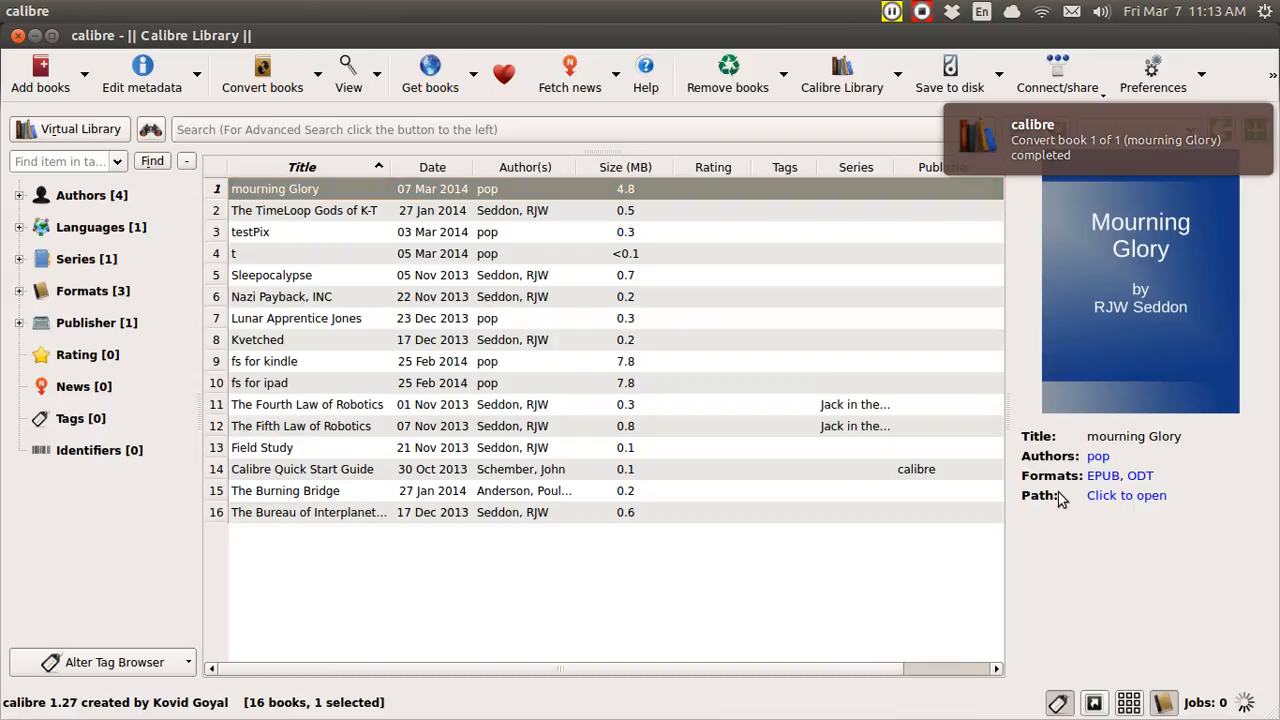
click(1095, 480)
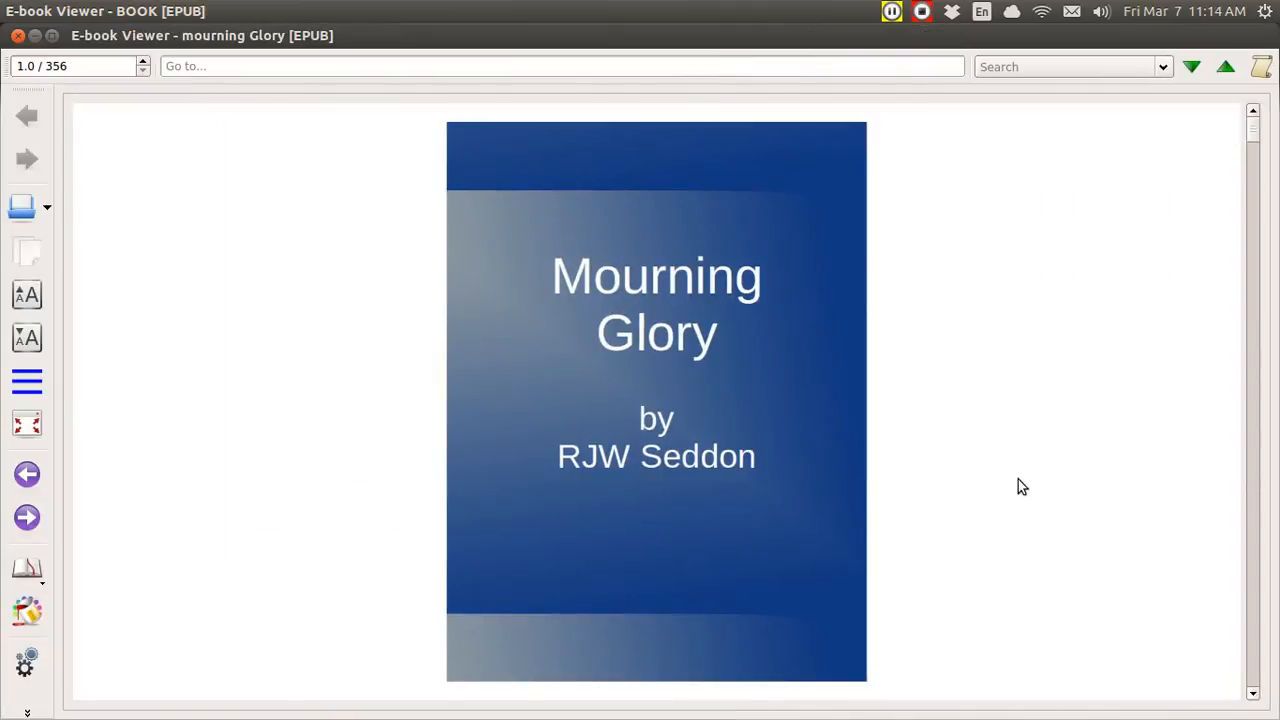
scroll(1018, 479, down, 1)
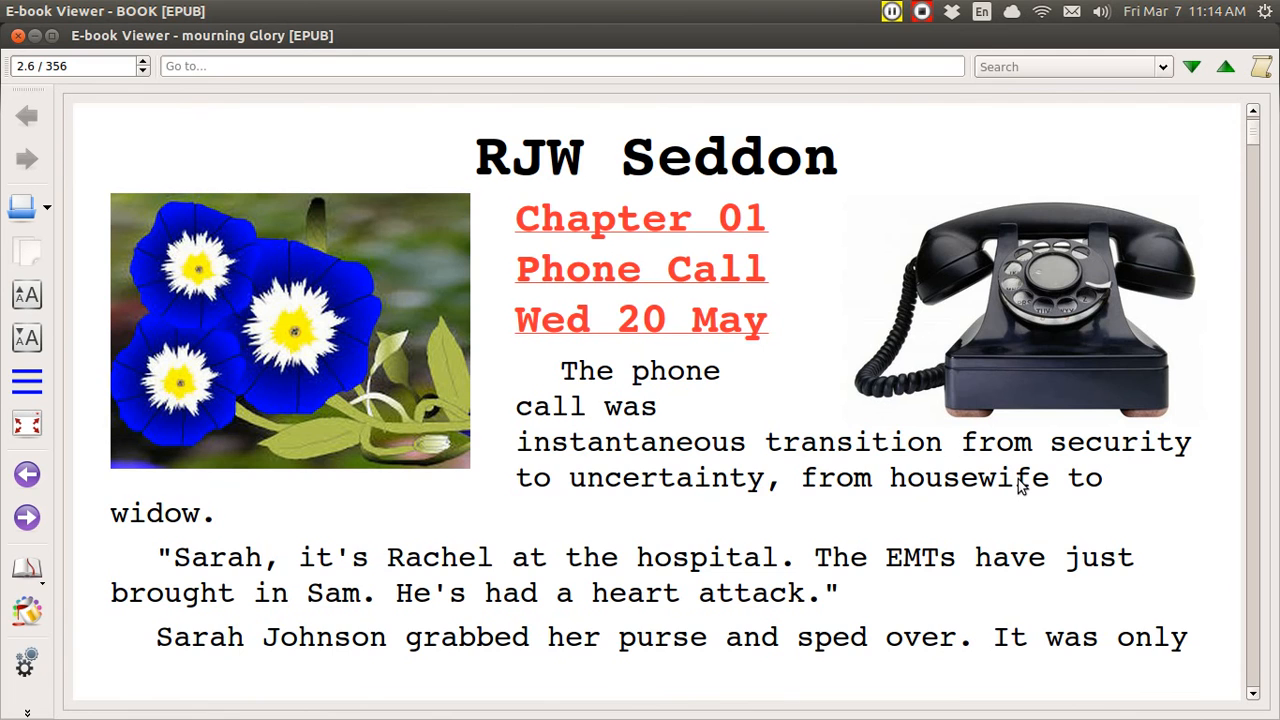
scroll(1018, 479, down, 20)
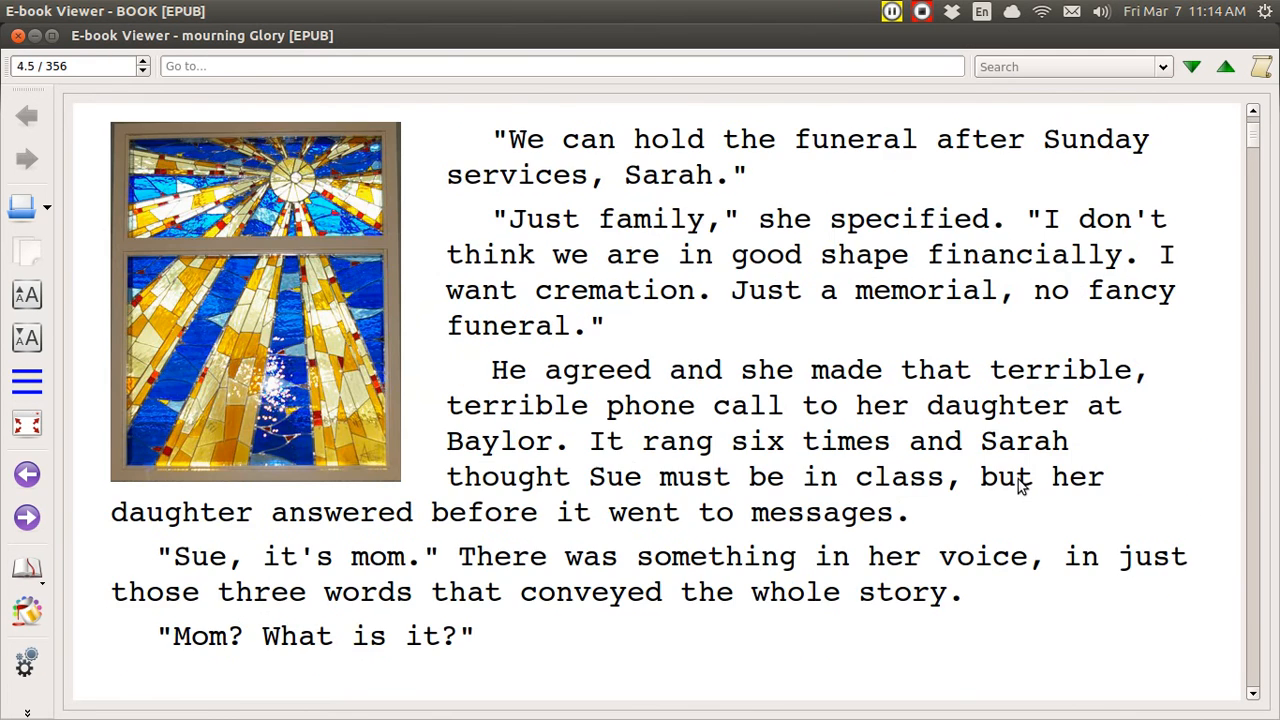
scroll(1020, 485, down, 10)
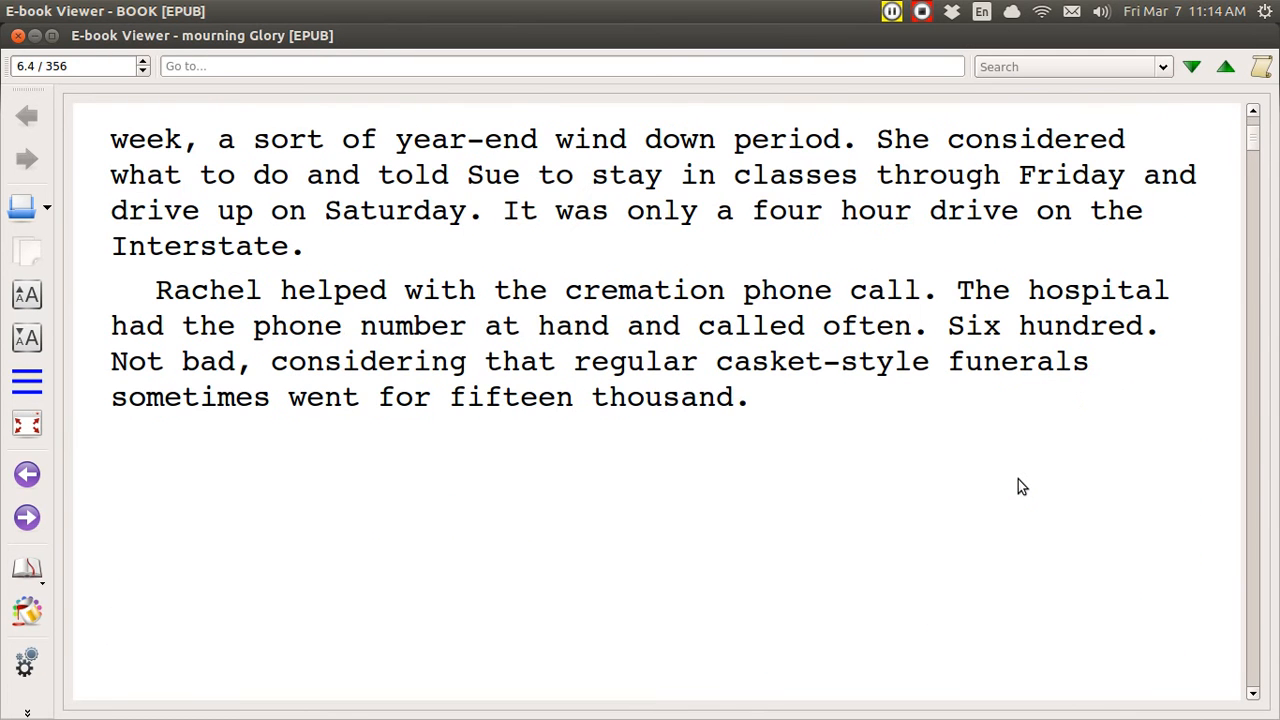
Show the table of contents and open The Bureau of Interplanetary Indian Affairs near its end.
click(27, 382)
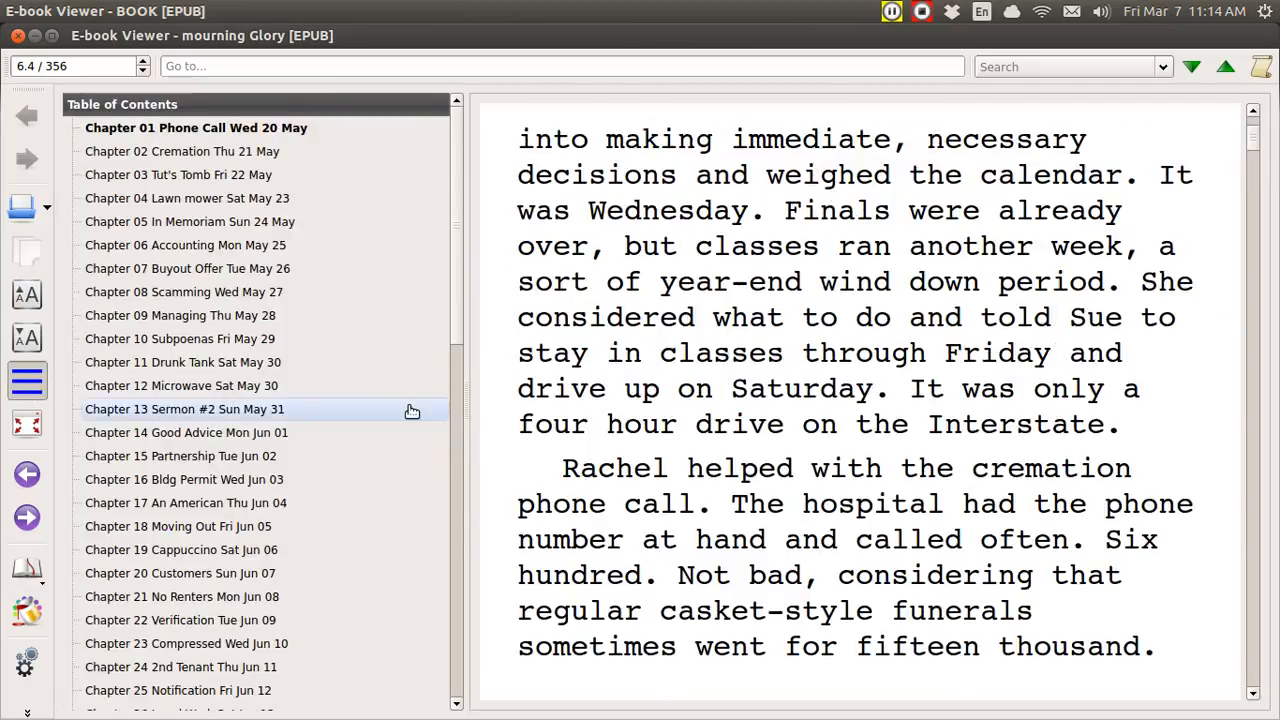
click(456, 455)
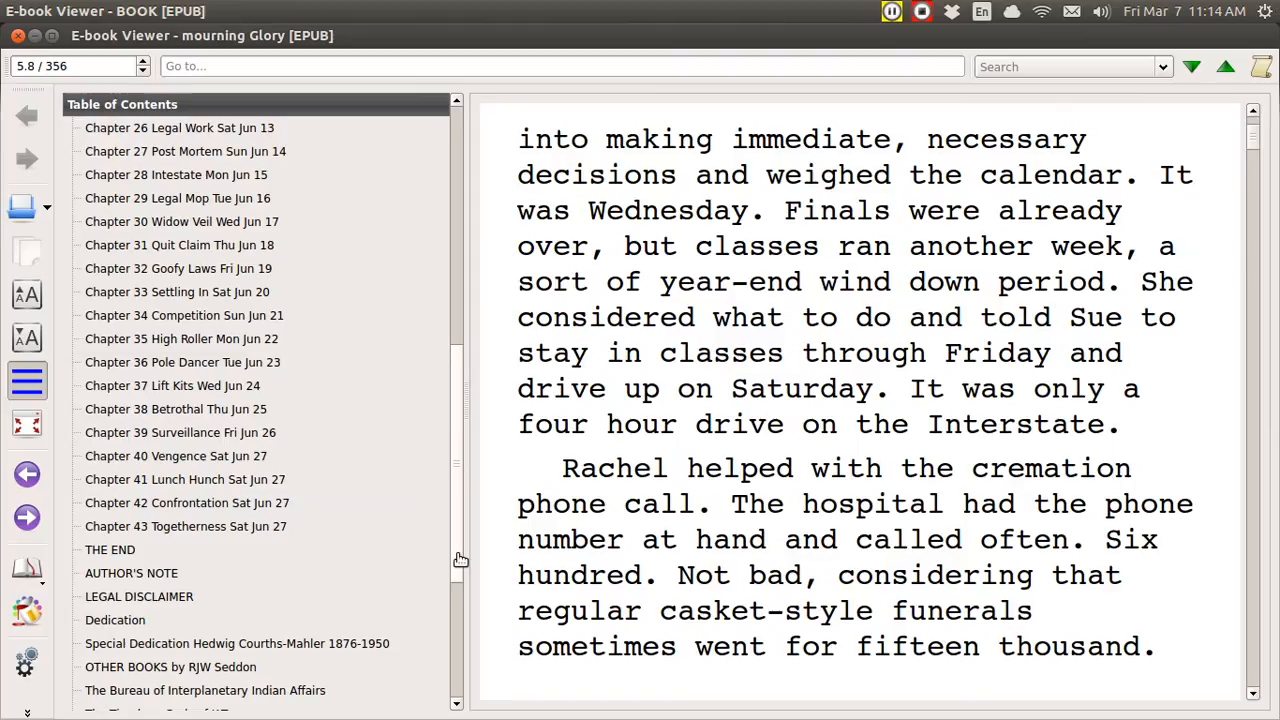
drag(460, 559, 458, 612)
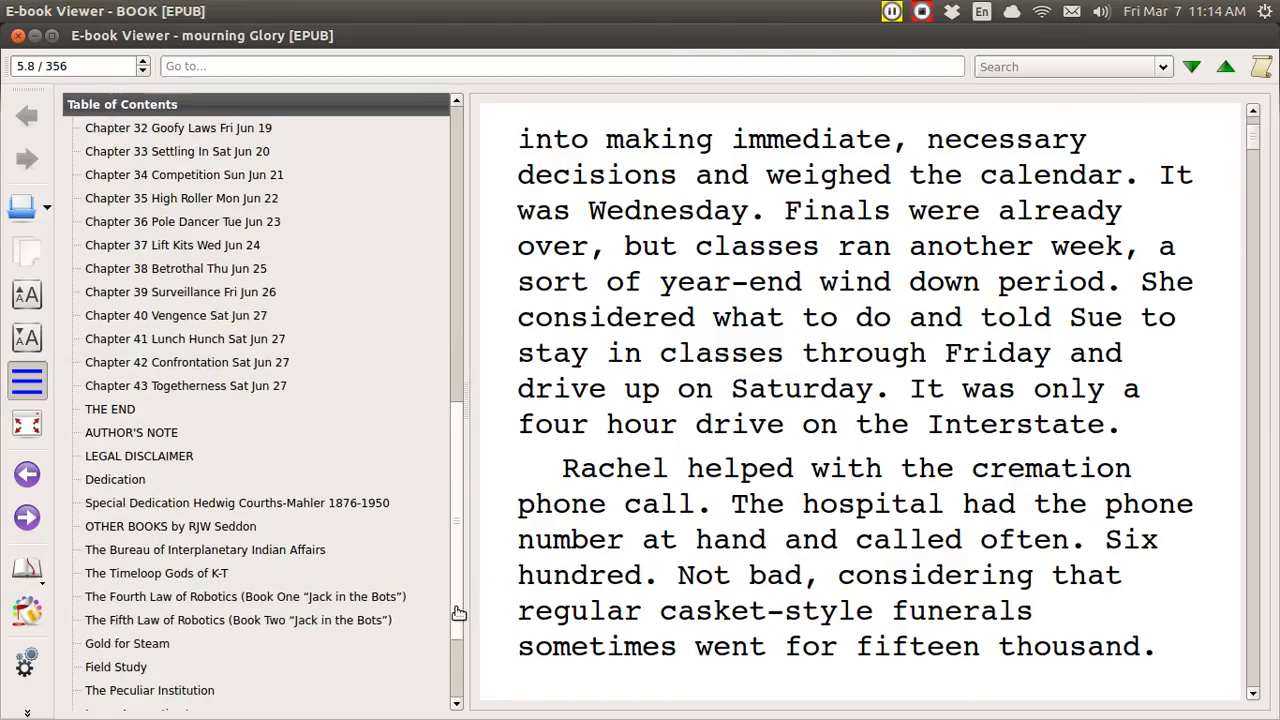
click(245, 552)
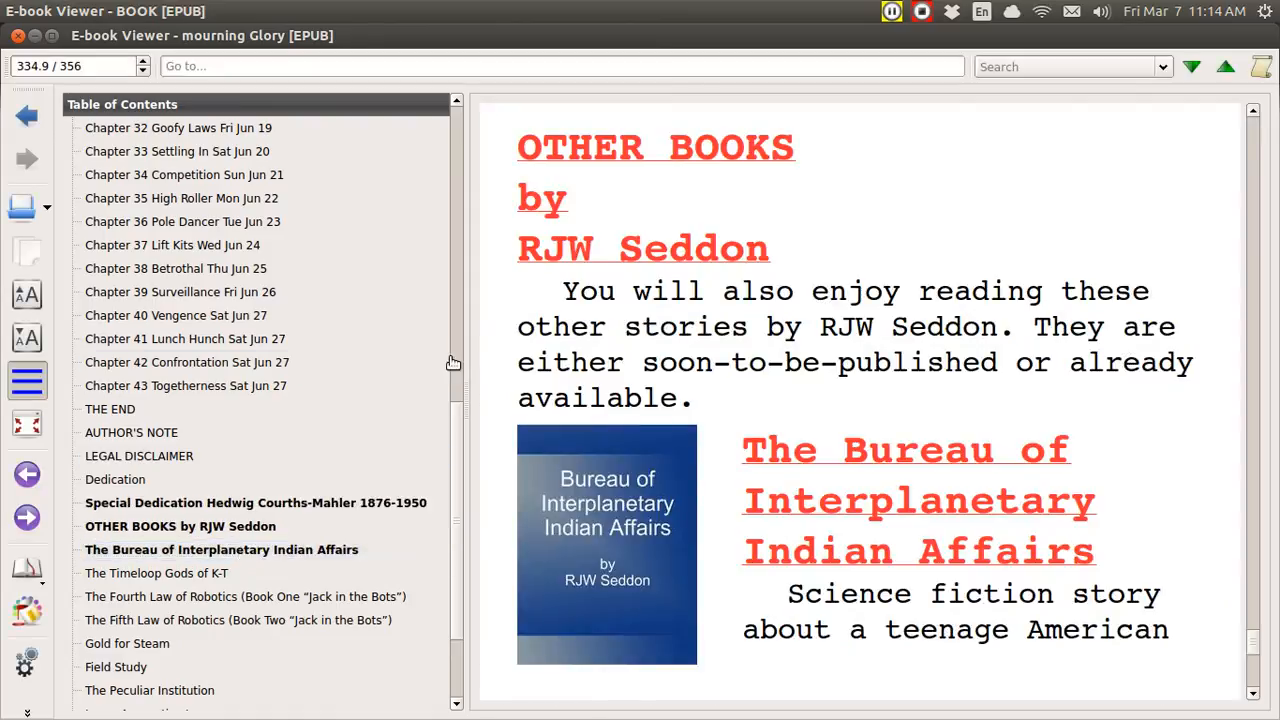
Narrow the table of contents and reduce the book's font size by two steps.
drag(469, 346, 180, 372)
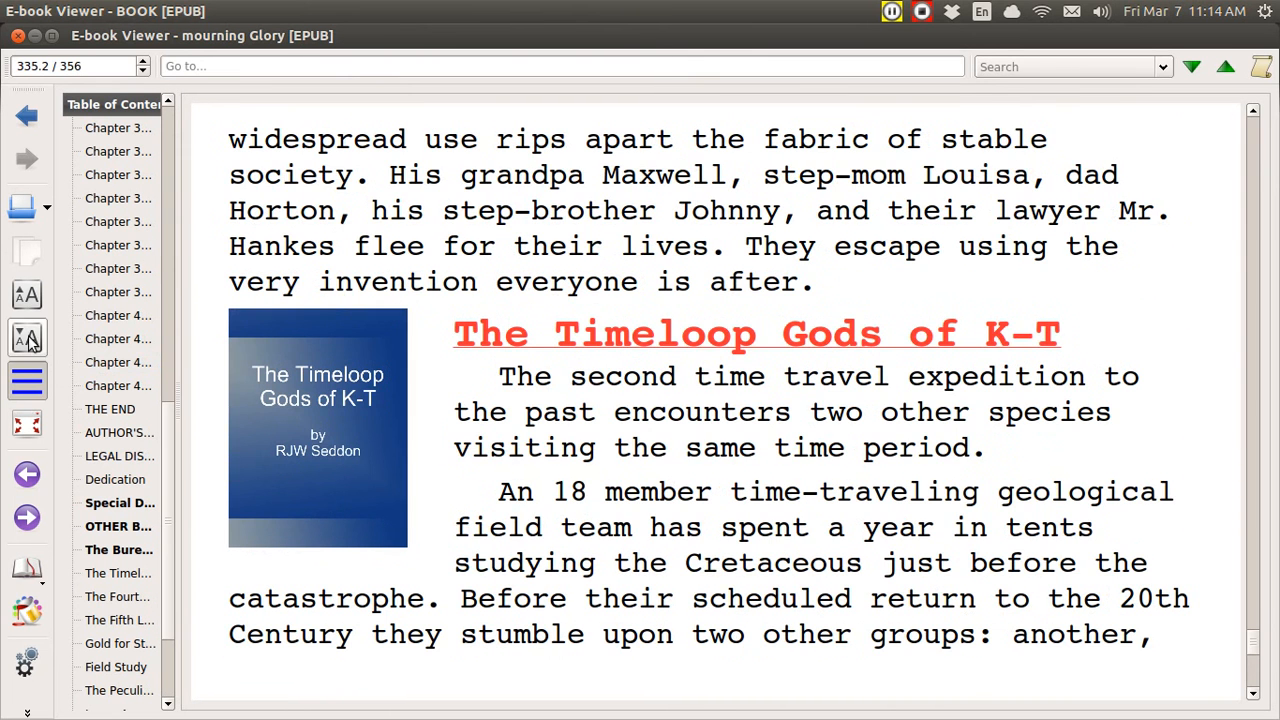
click(31, 342)
click(31, 342)
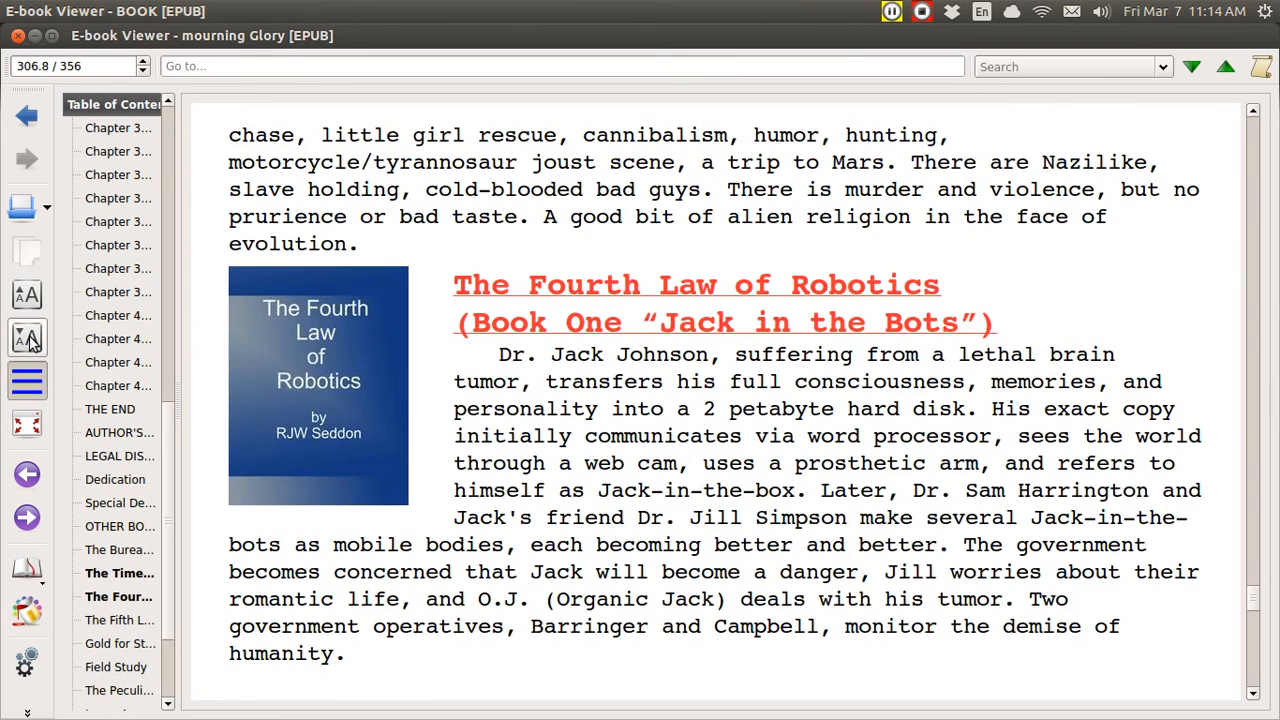
Page back and forth between The Bureau of Interplanetary Indian Affairs and Gold for Steam, examining page breaks and text wrap at the smaller font size.
key(Page_Down)
key(Page_Down)
key(Page_Down)
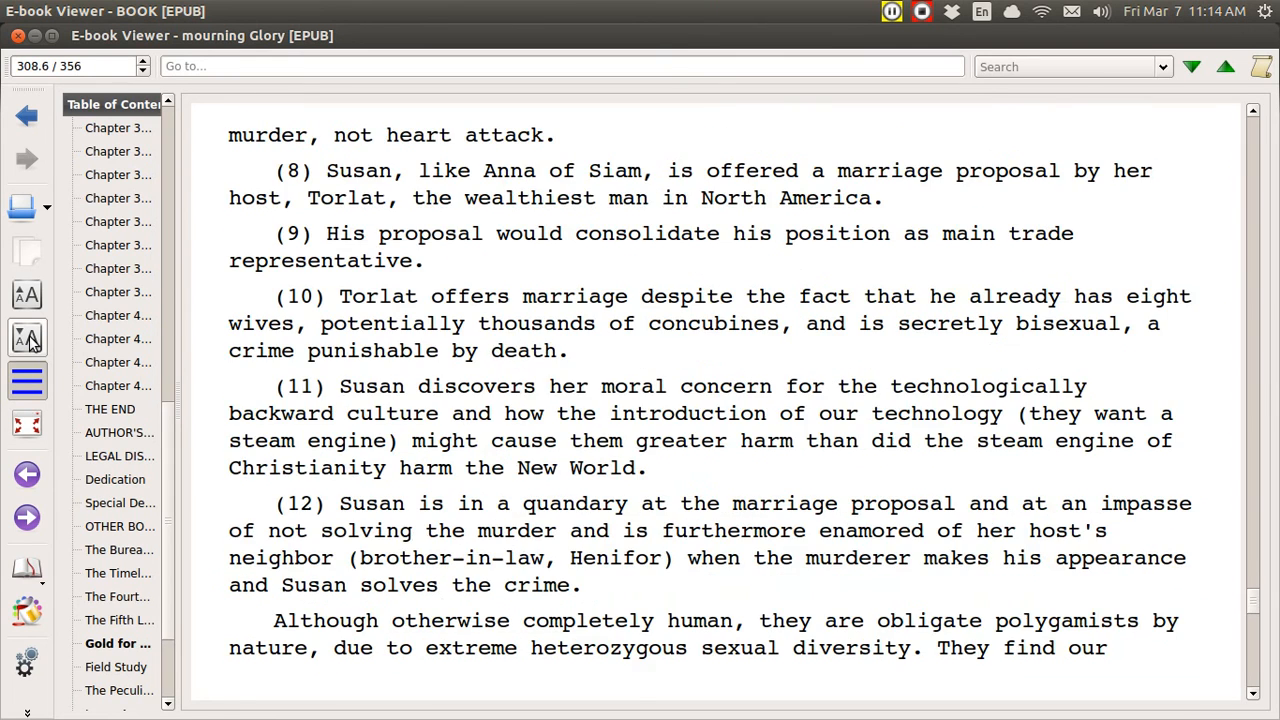
key(Page_Up)
key(Page_Up)
key(Page_Up)
key(Page_Up)
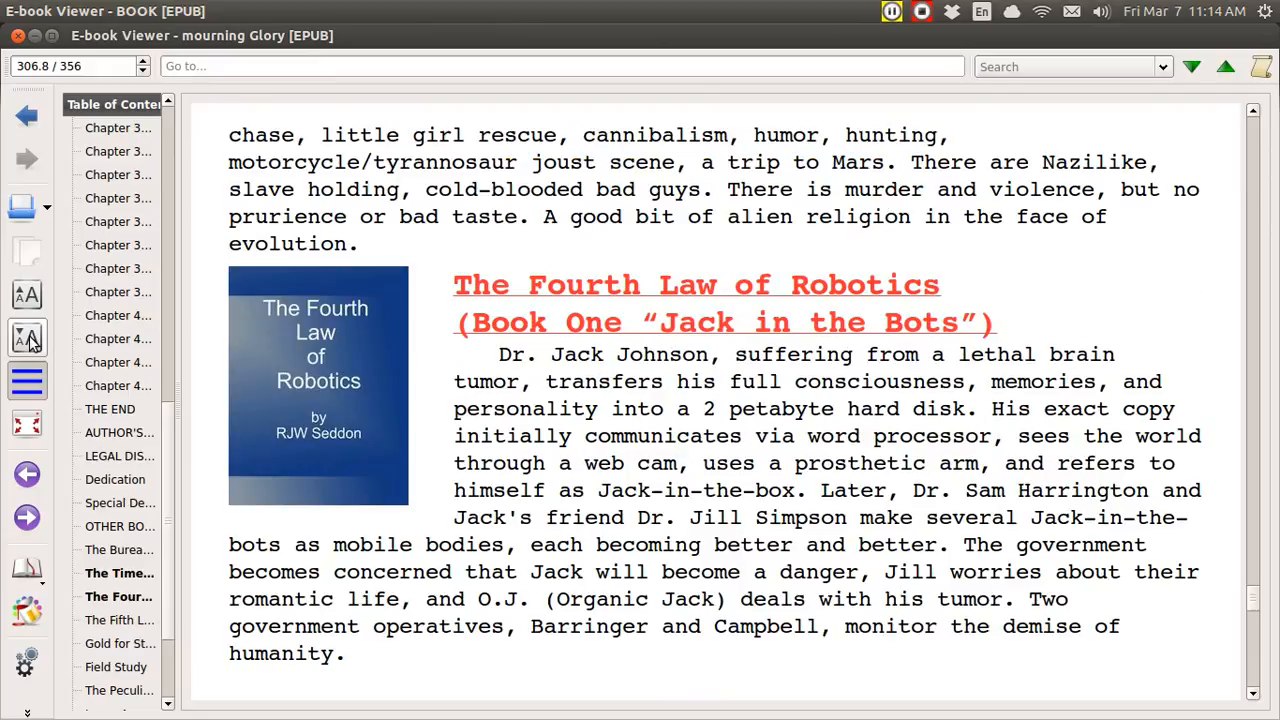
key(Page_Up)
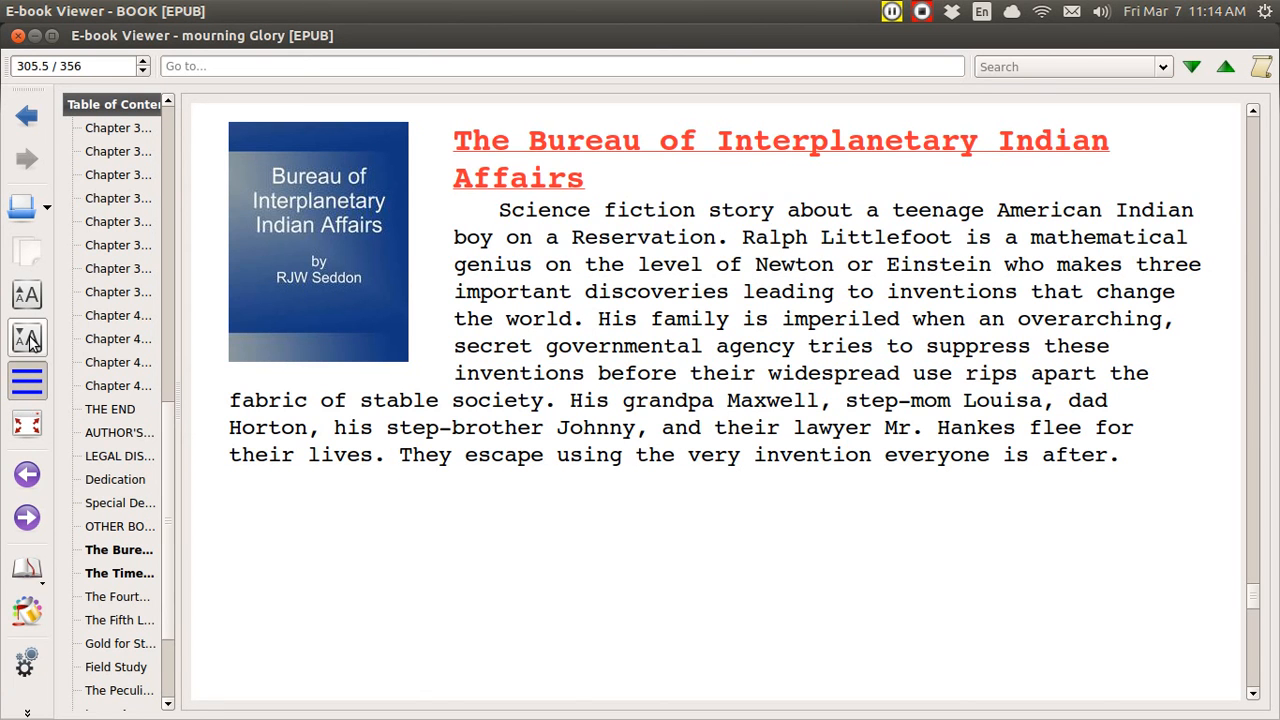
key(Page_Down)
key(Page_Down)
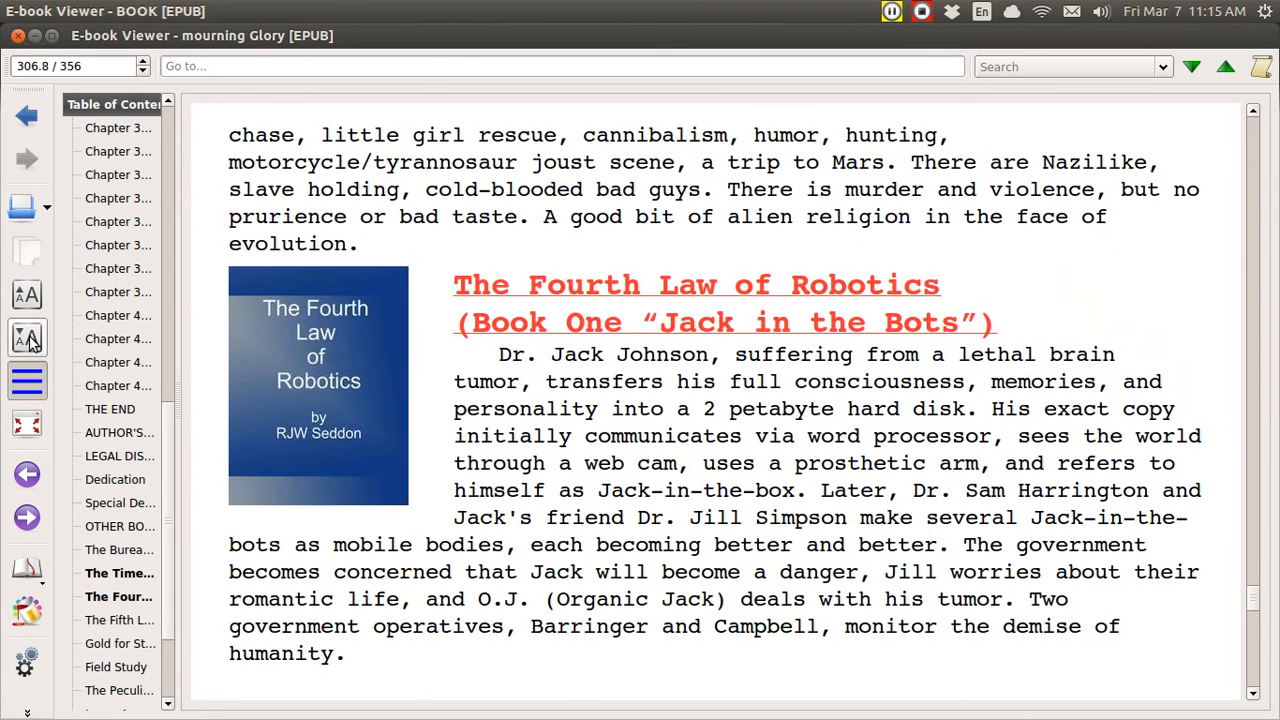
key(Page_Down)
key(Page_Down)
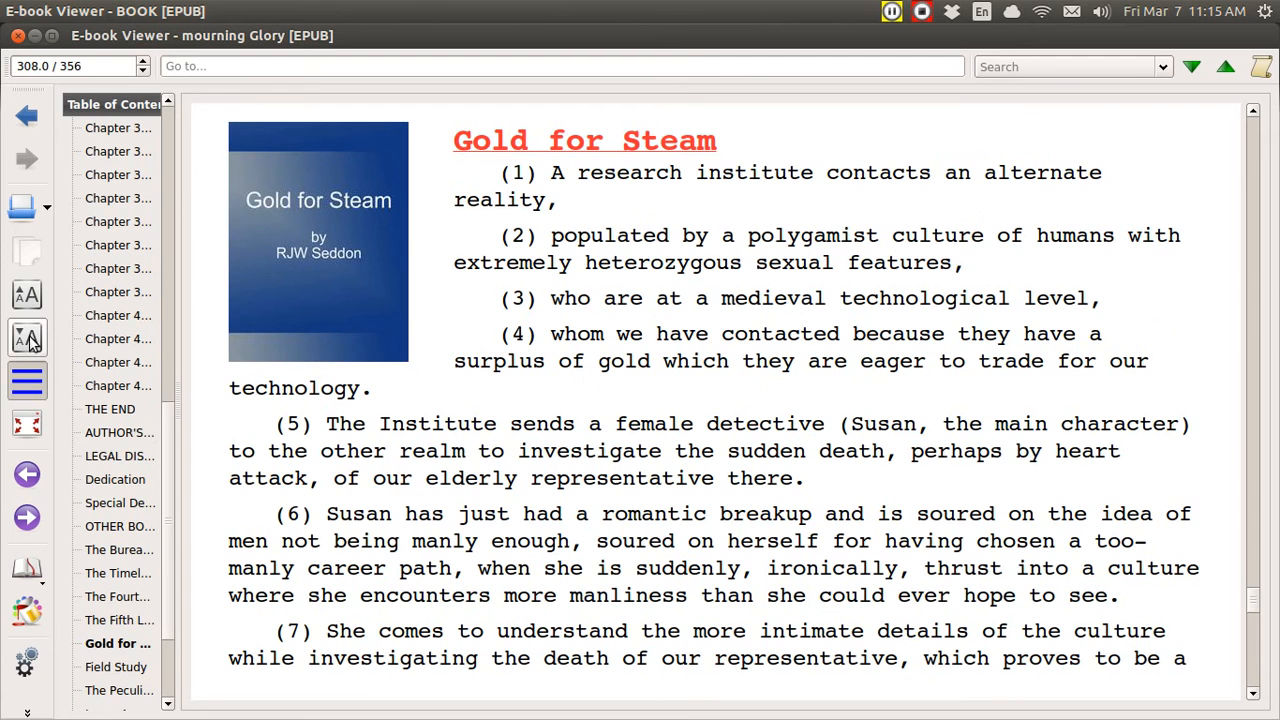
key(Page_Down)
key(Page_Up)
key(Page_Up)
key(Page_Up)
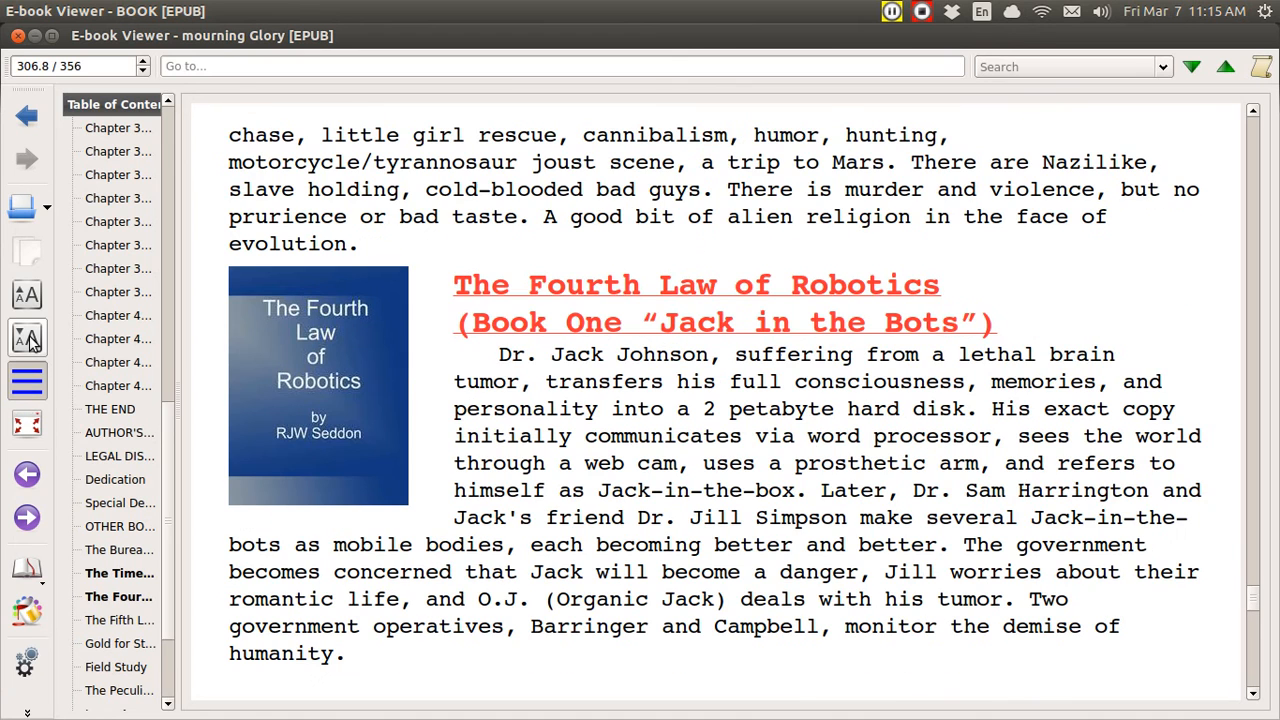
click(27, 342)
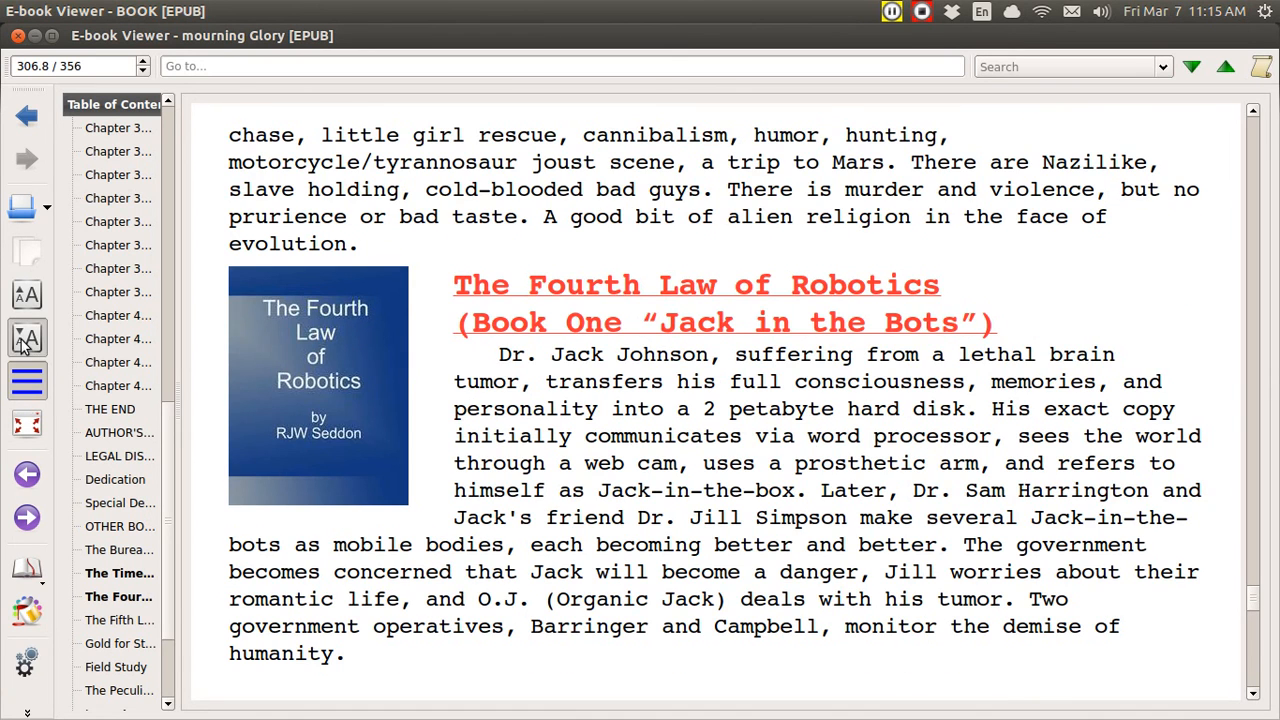
click(27, 342)
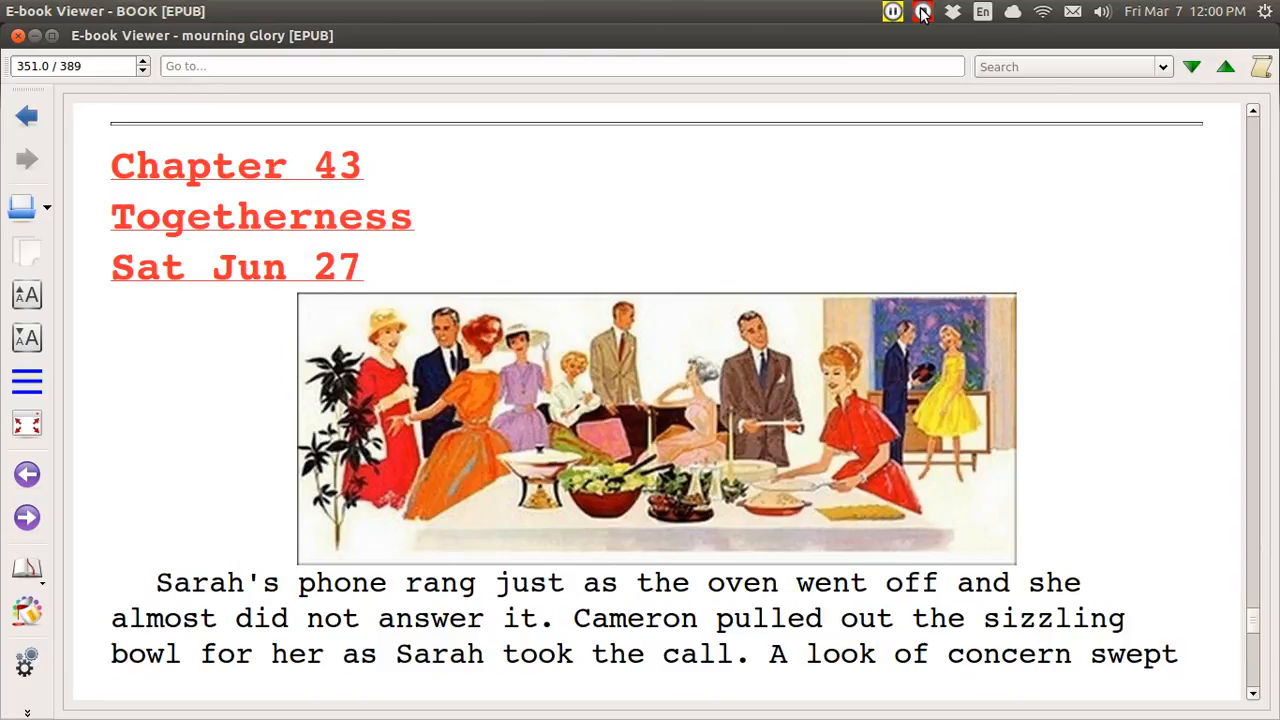
Move on from Chapter 43 Togetherness to the AUTHOR'S NOTE section in the version with chapter rules.
key(ctrl+Page_Down)
key(ctrl+Page_Down)
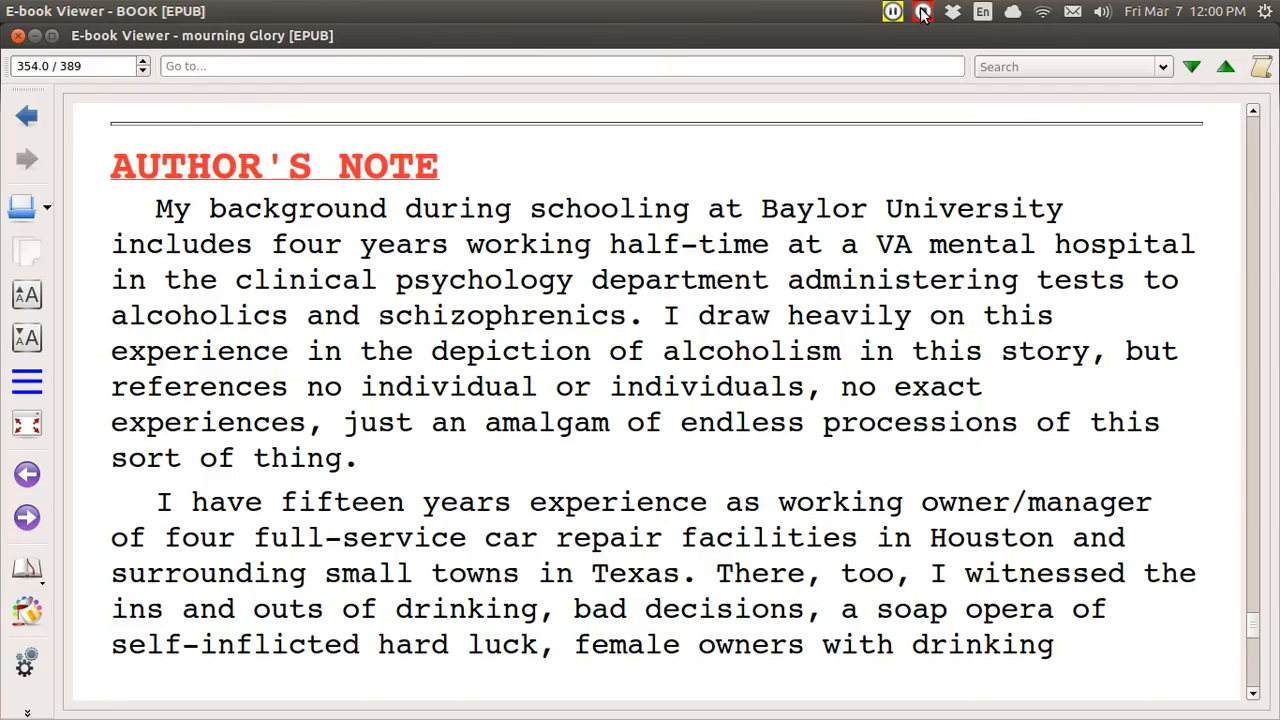
Go section by section from AUTHOR'S NOTE to The Bureau of Interplanetary Indian Affairs, examining the chapter rules and text wrap around pictures.
key(ctrl+Page_Down)
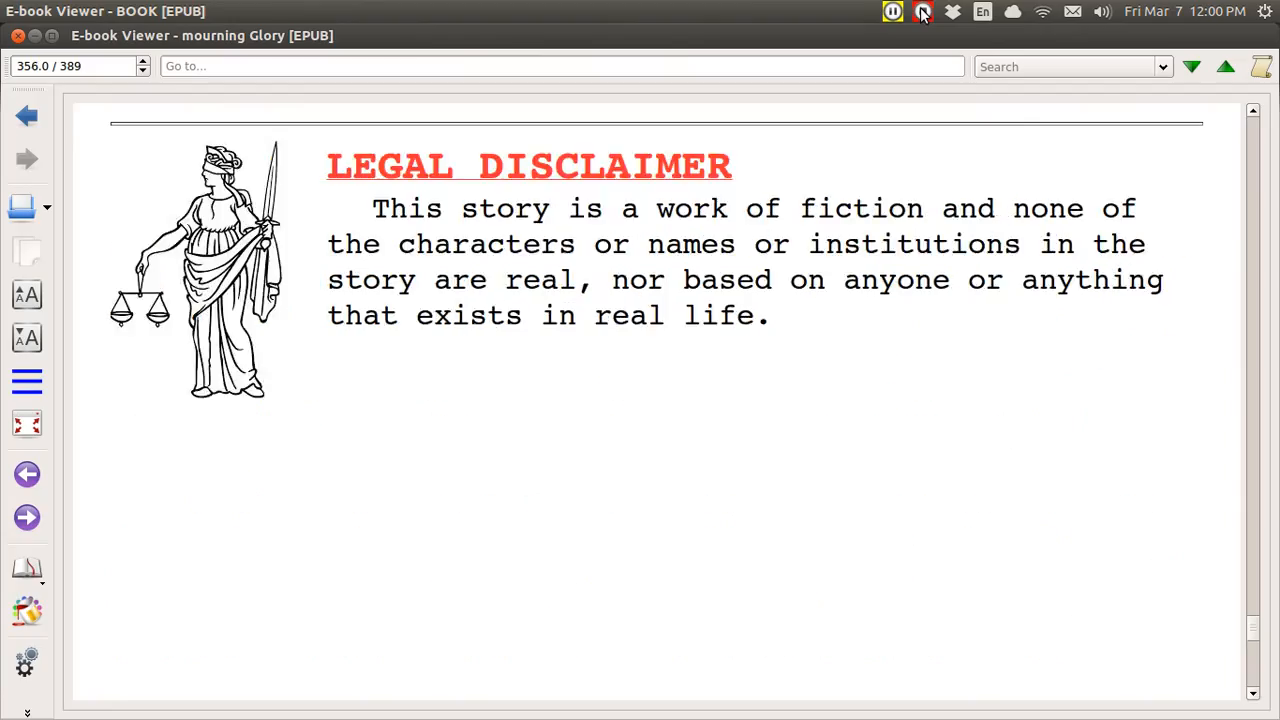
key(ctrl+Page_Down)
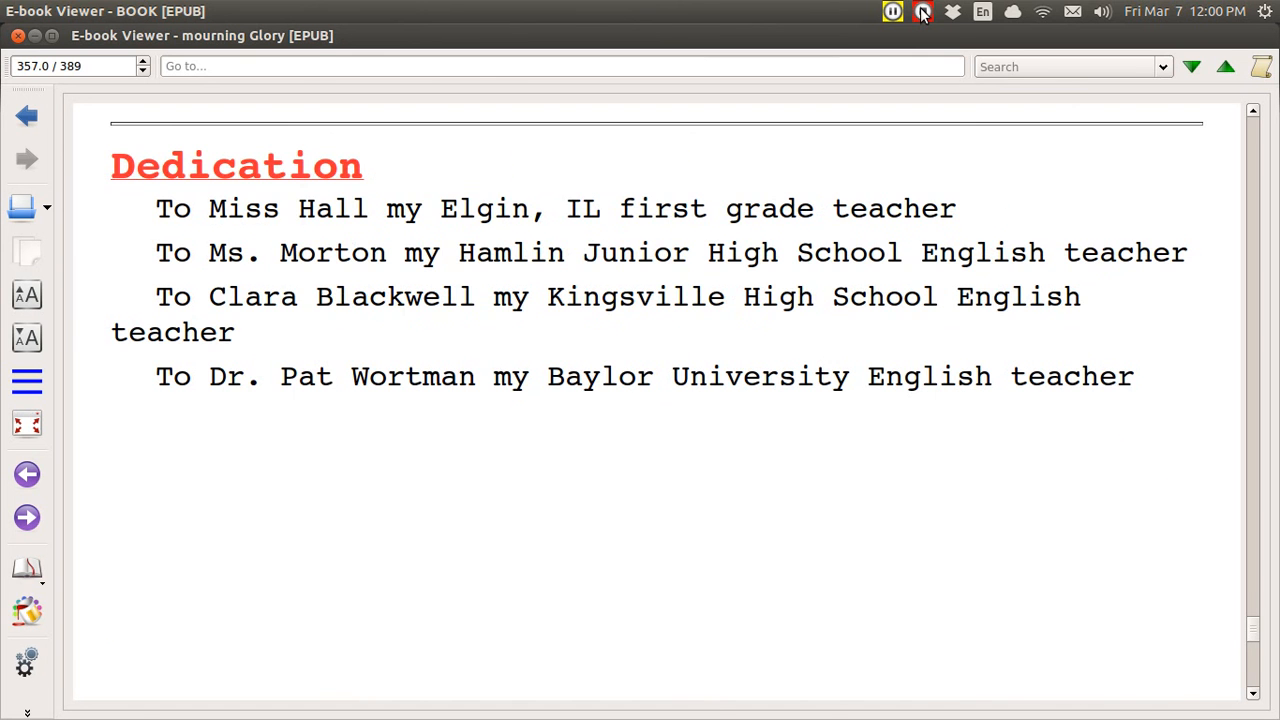
key(ctrl+Page_Down)
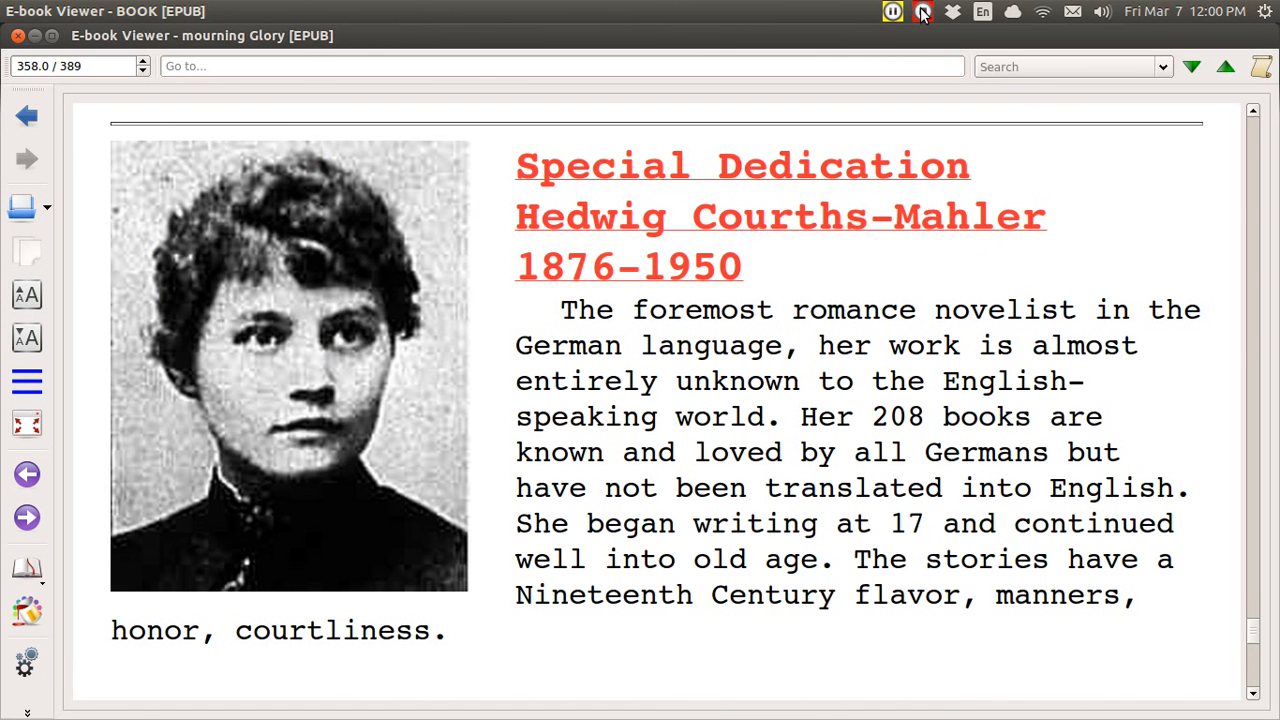
key(ctrl+Page_Down)
key(ctrl+Page_Down)
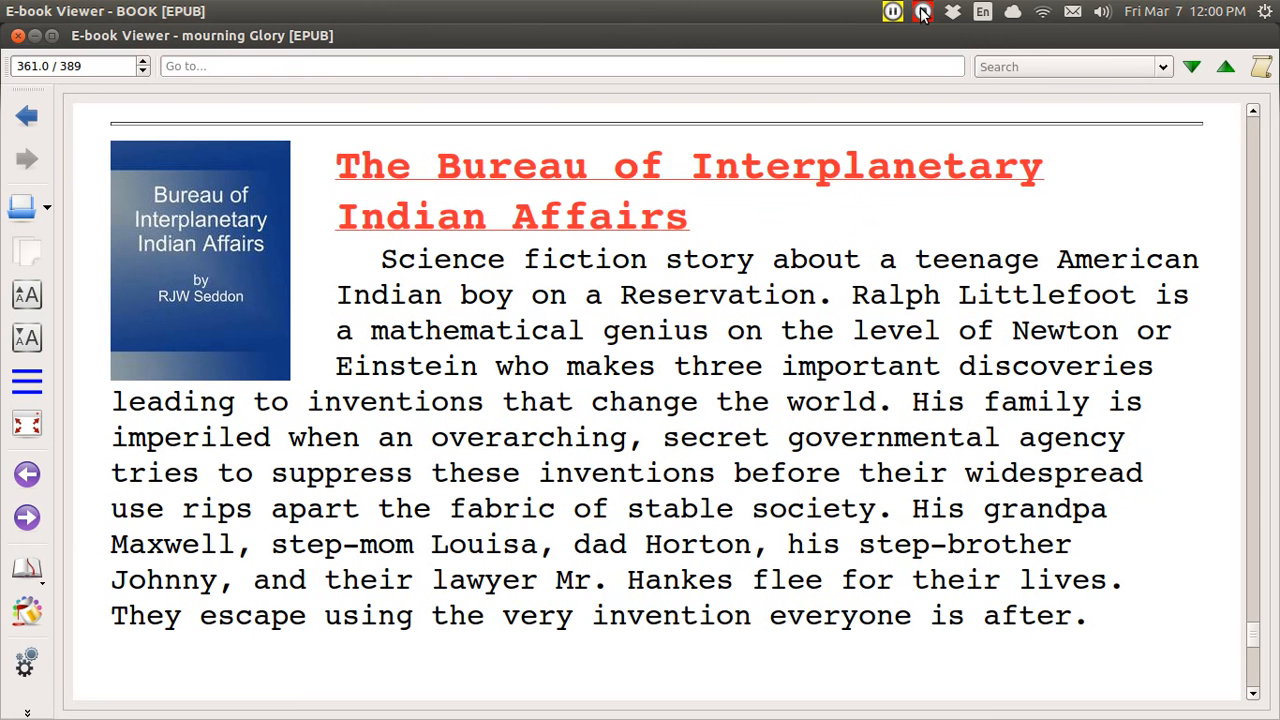
Go through the remaining book descriptions up to Franchise Screams, examining the rule above each title and how text wraps around the cover pictures.
key(ctrl+Page_Down)
key(ctrl+Page_Down)
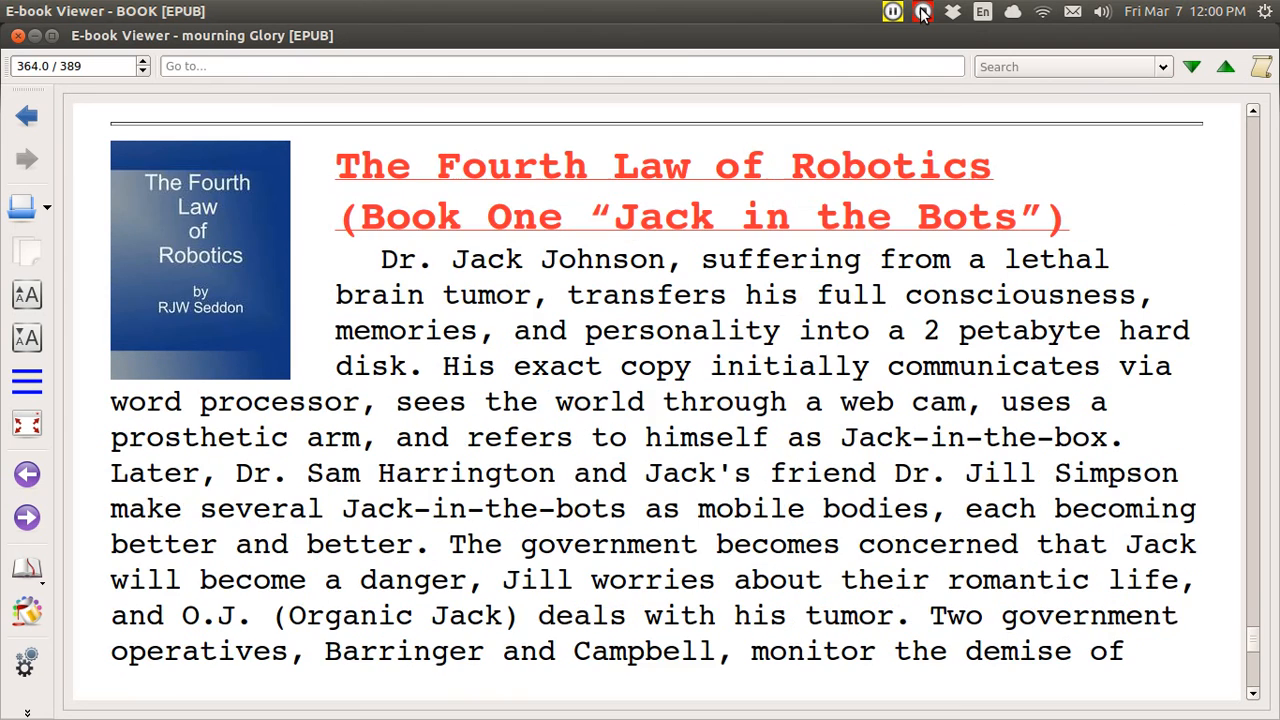
key(ctrl+Page_Down)
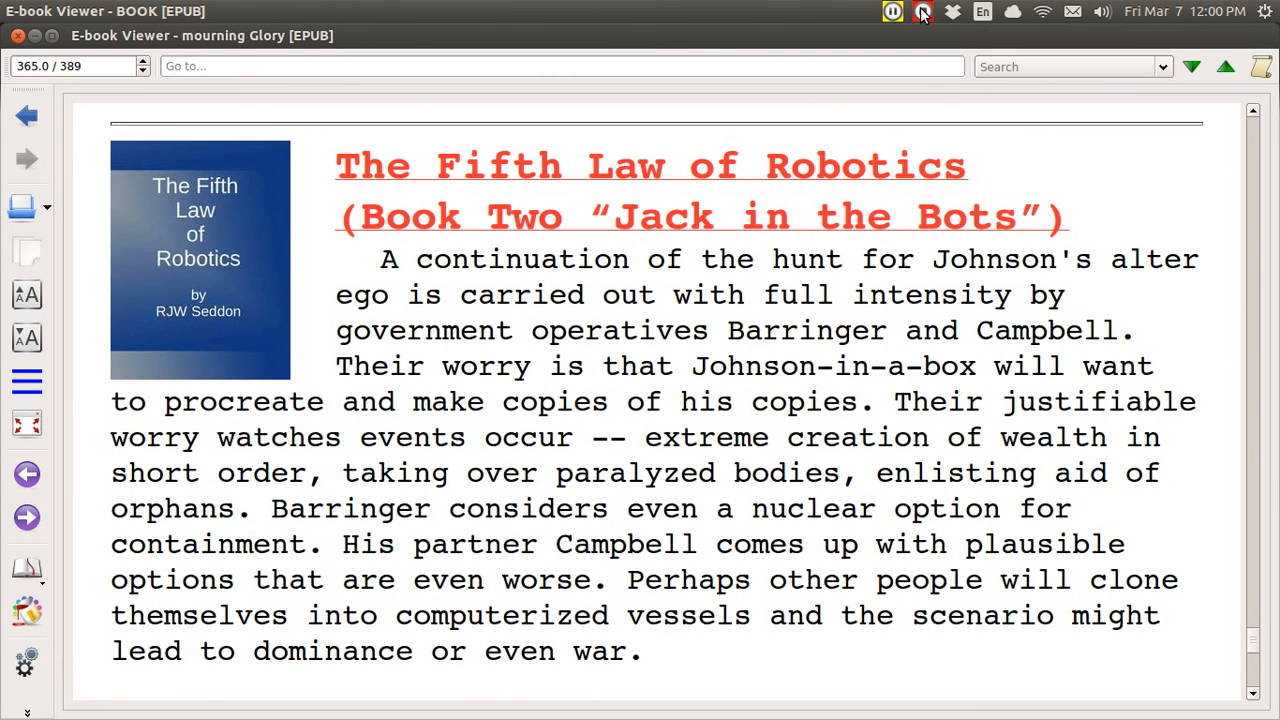
key(ctrl+Page_Down)
key(ctrl+Page_Down)
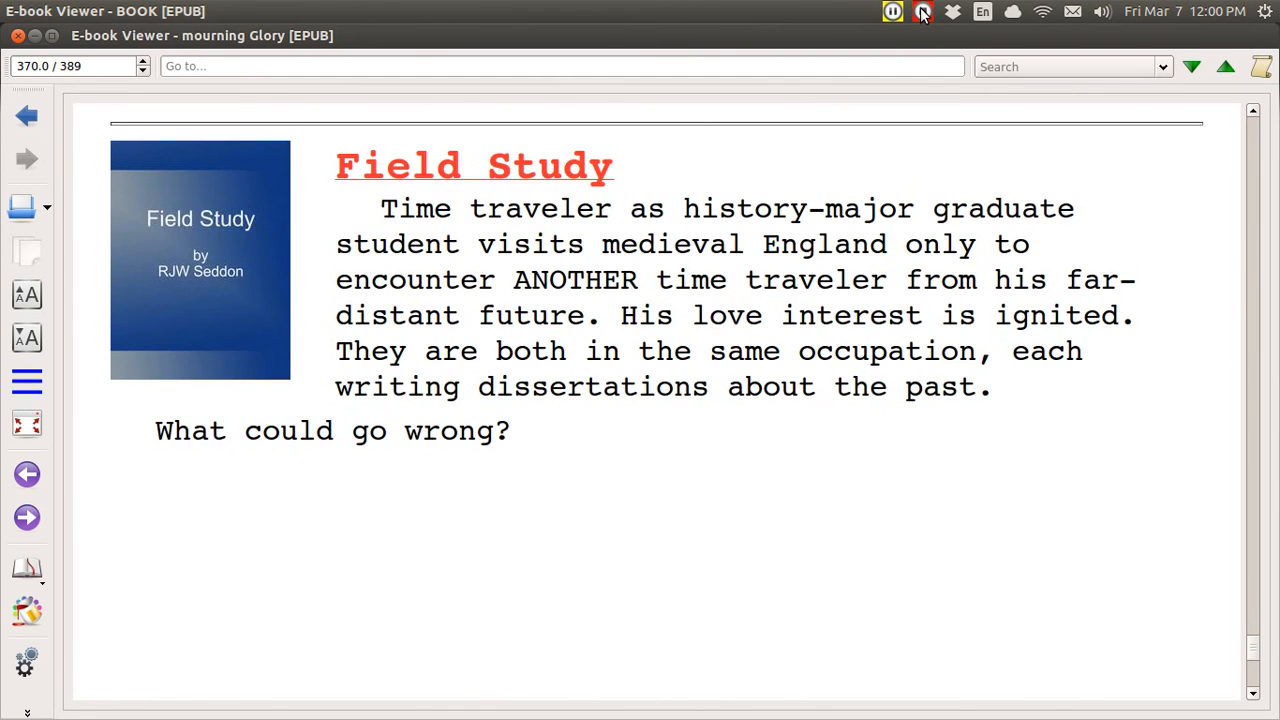
key(ctrl+Page_Down)
key(ctrl+Page_Down)
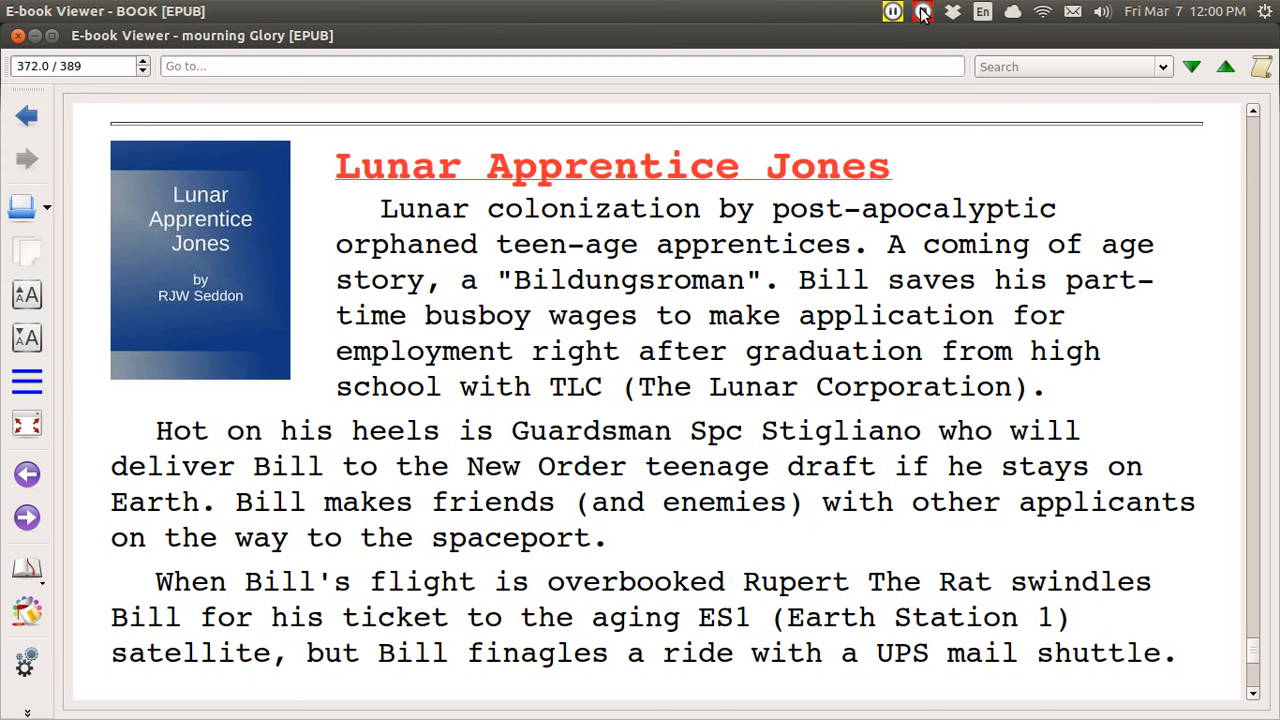
key(ctrl+Page_Down)
key(ctrl+Page_Down)
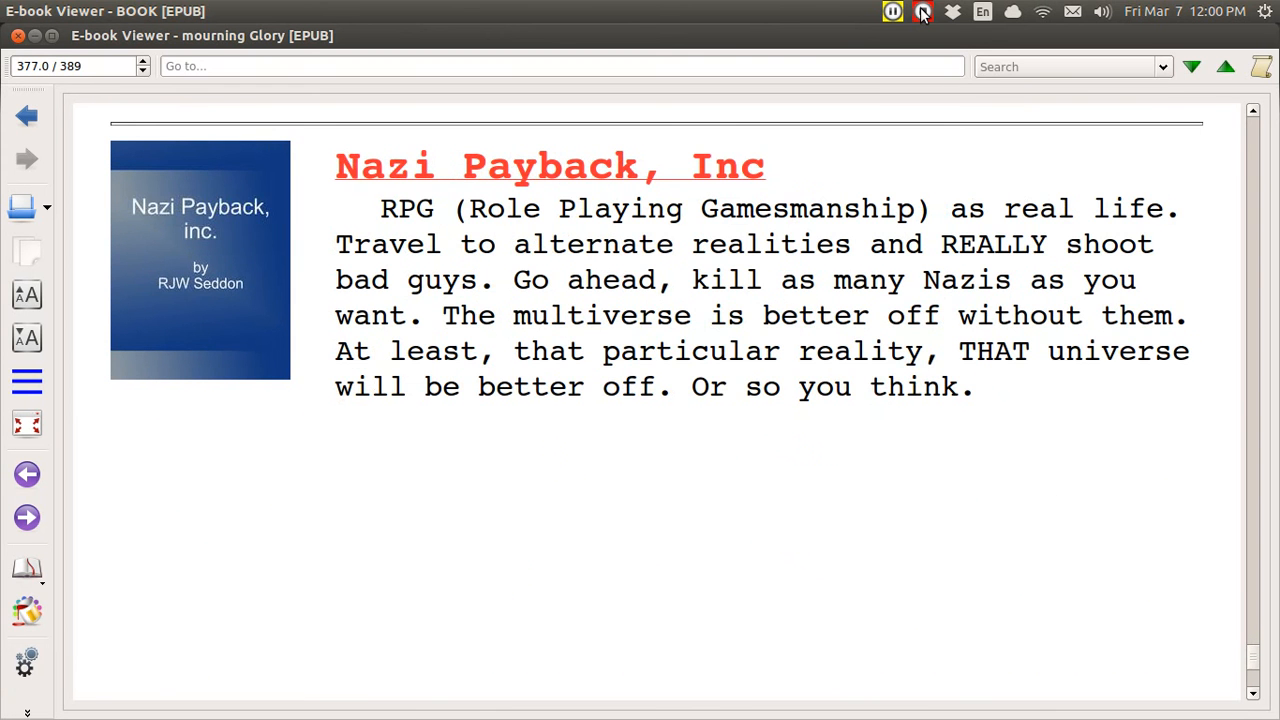
key(ctrl+Page_Down)
key(ctrl+Page_Down)
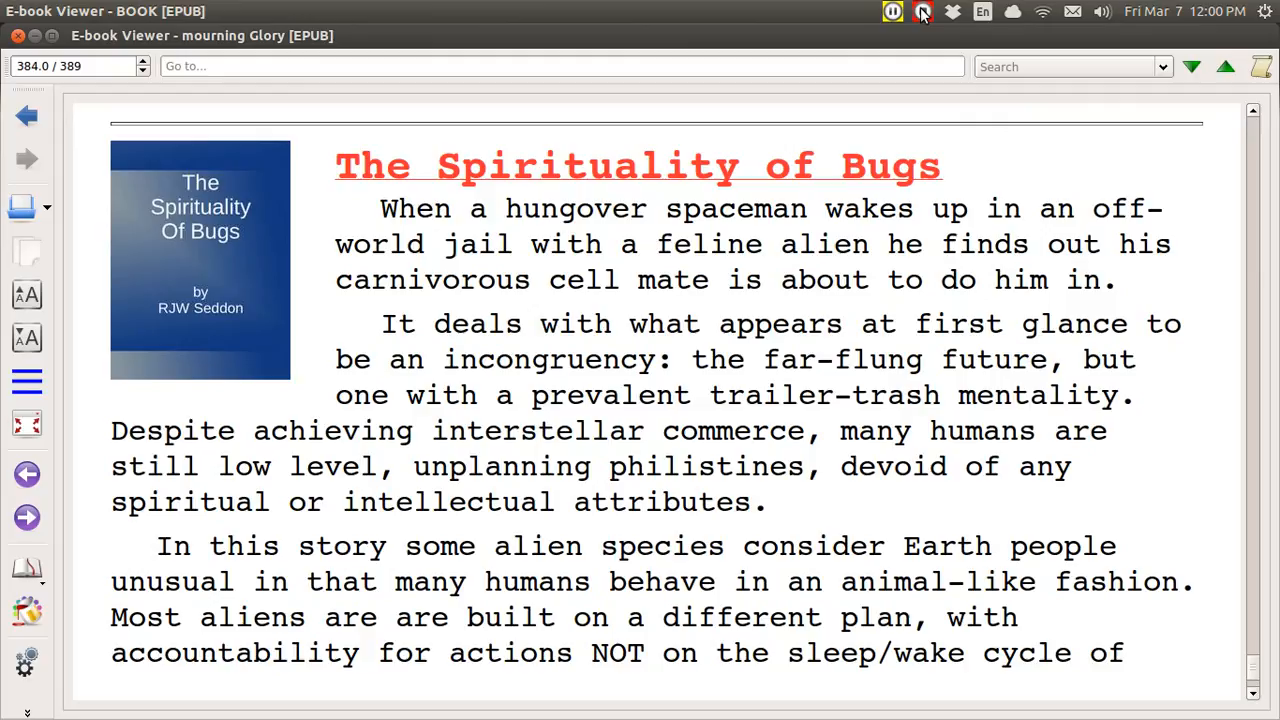
key(ctrl+Page_Down)
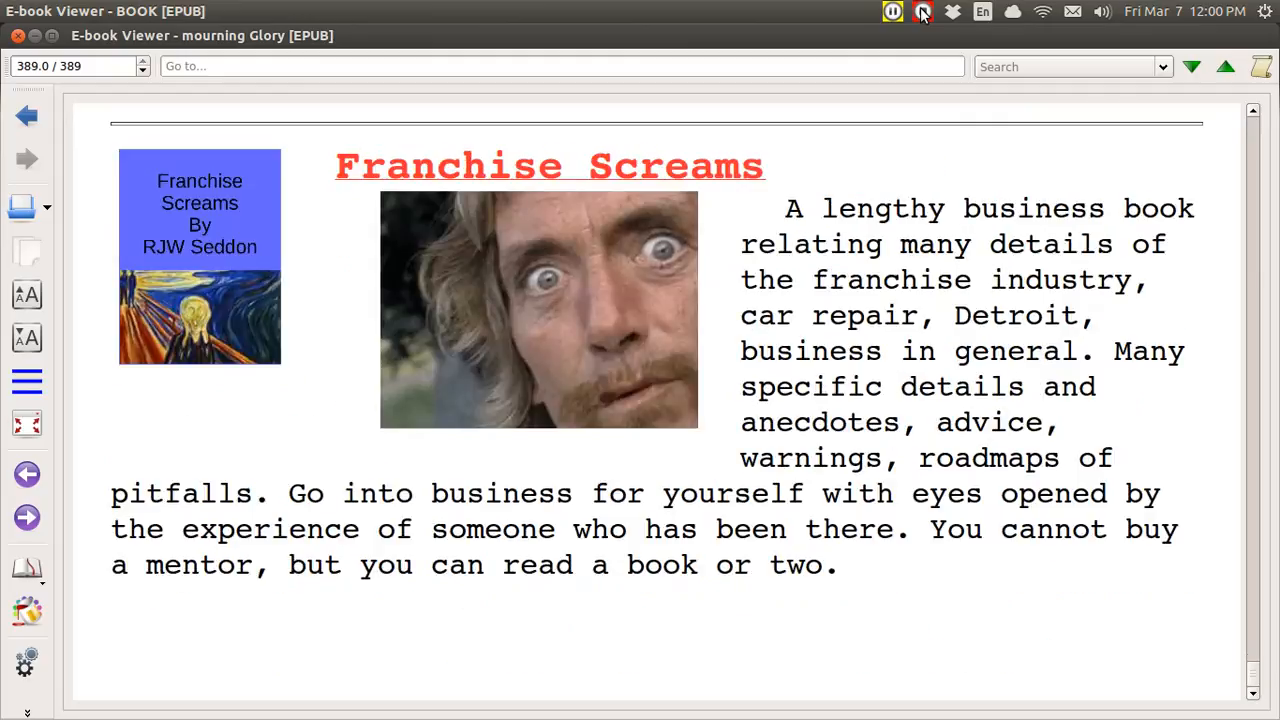